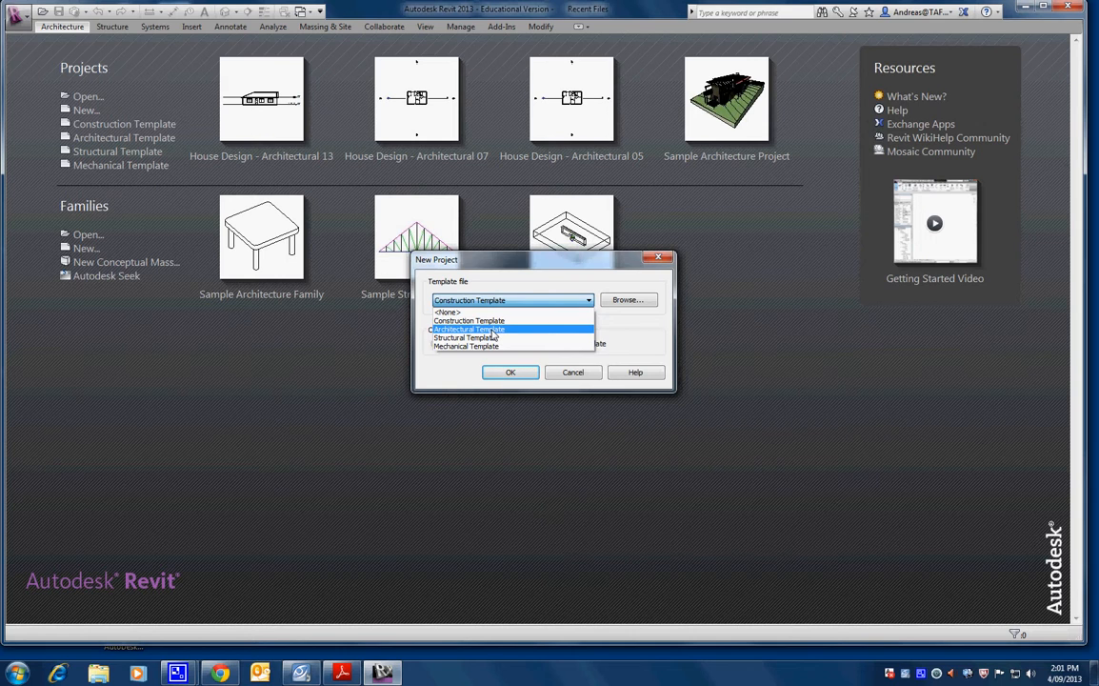
Step: Create a new project from the Architectural Template
left_click(493, 331)
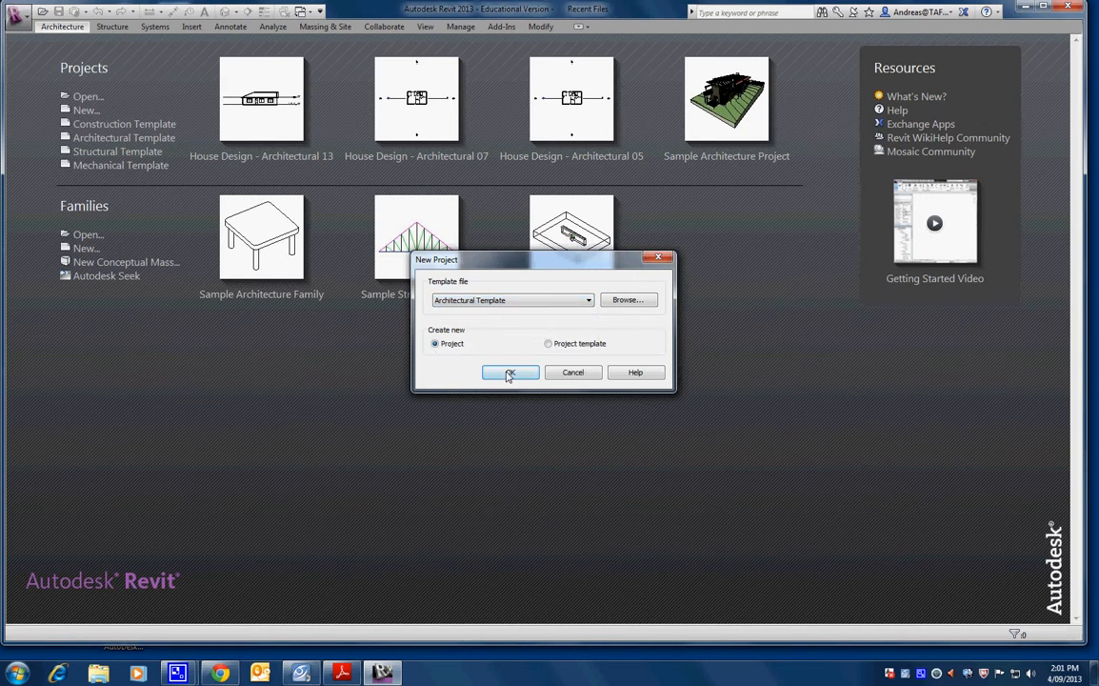
left_click(505, 372)
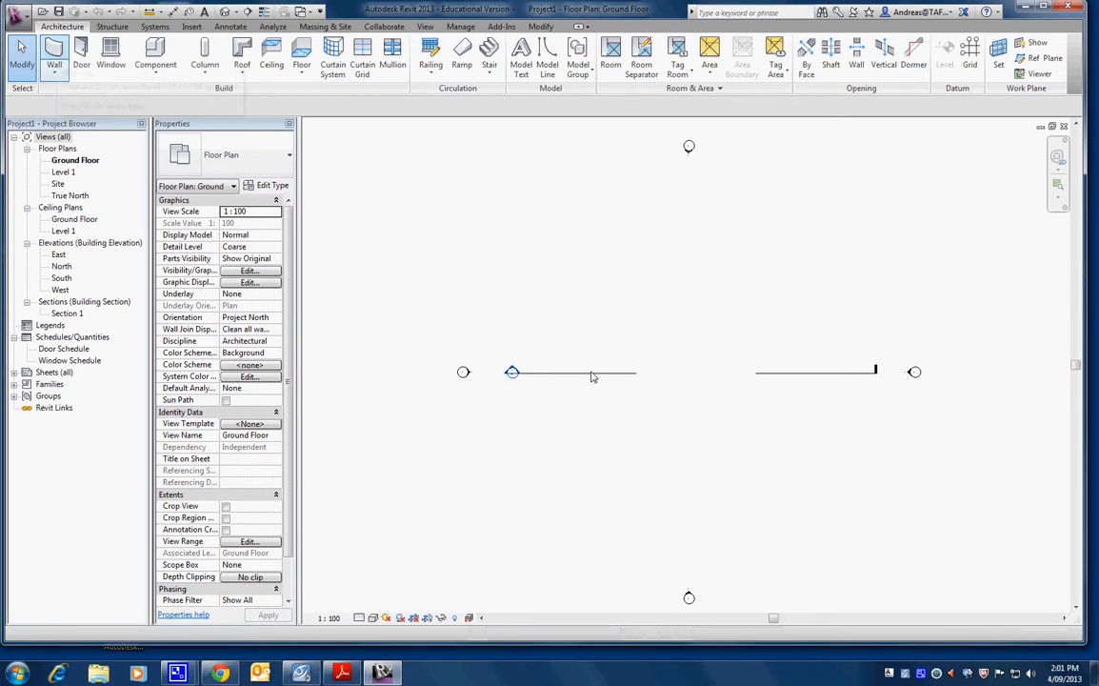
Step: Draw a single diagonal Double brick - 270 wall about 12000 mm long at about 37° in the middle of the ground floor plan
key("w")
key("a")
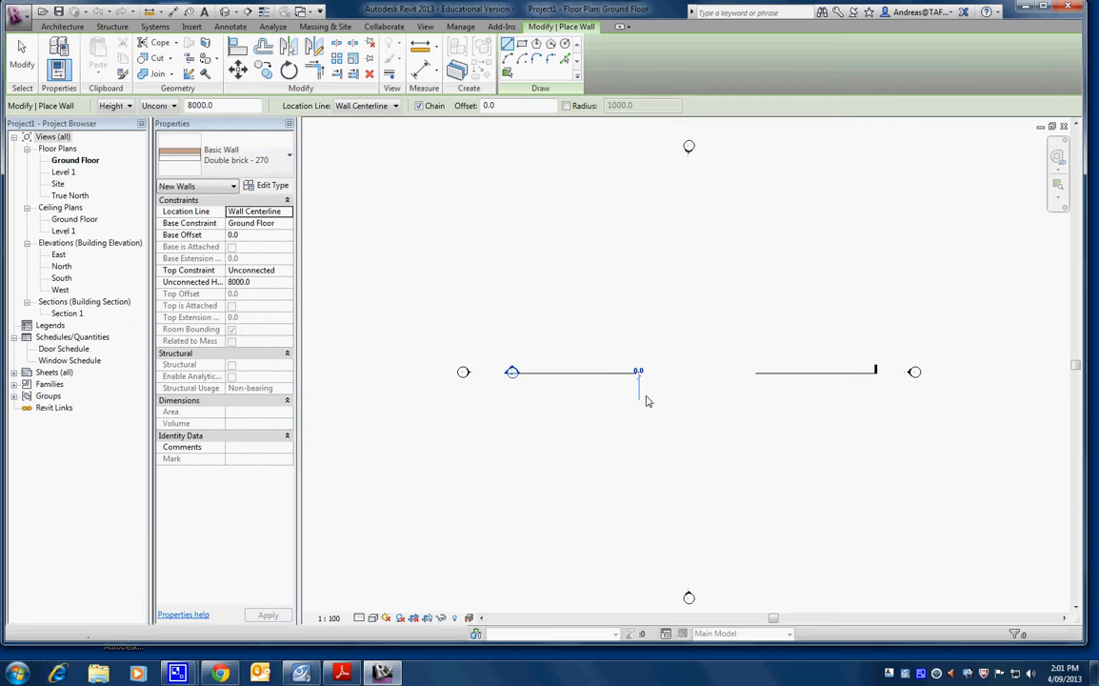
left_click(638, 400)
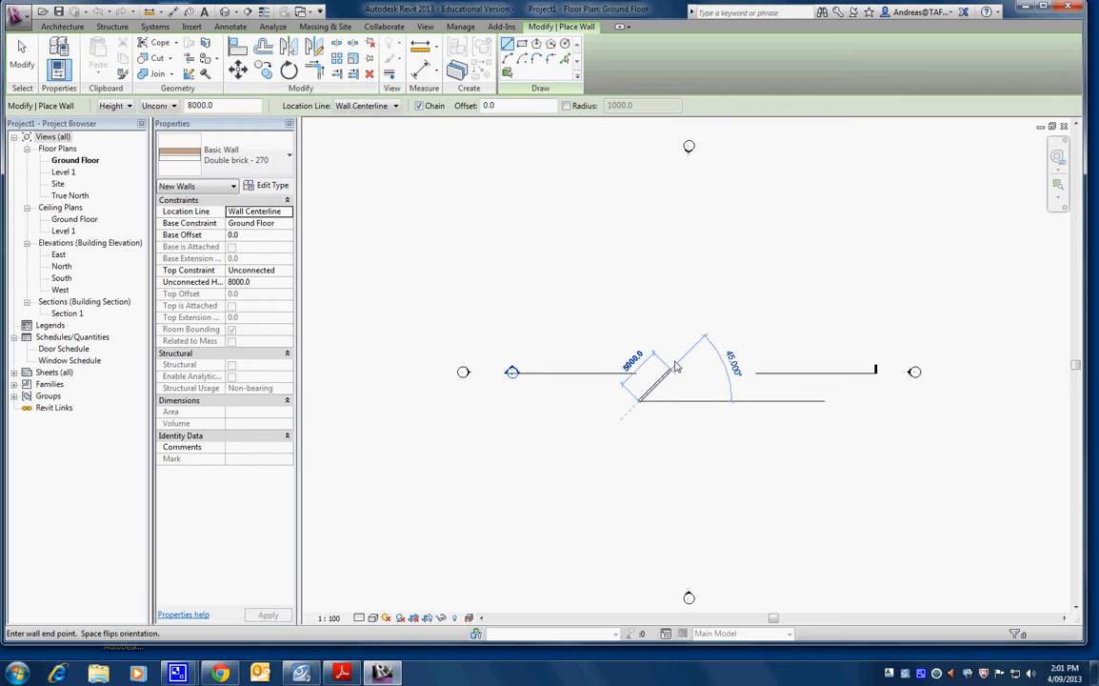
left_click(726, 335)
key("Escape")
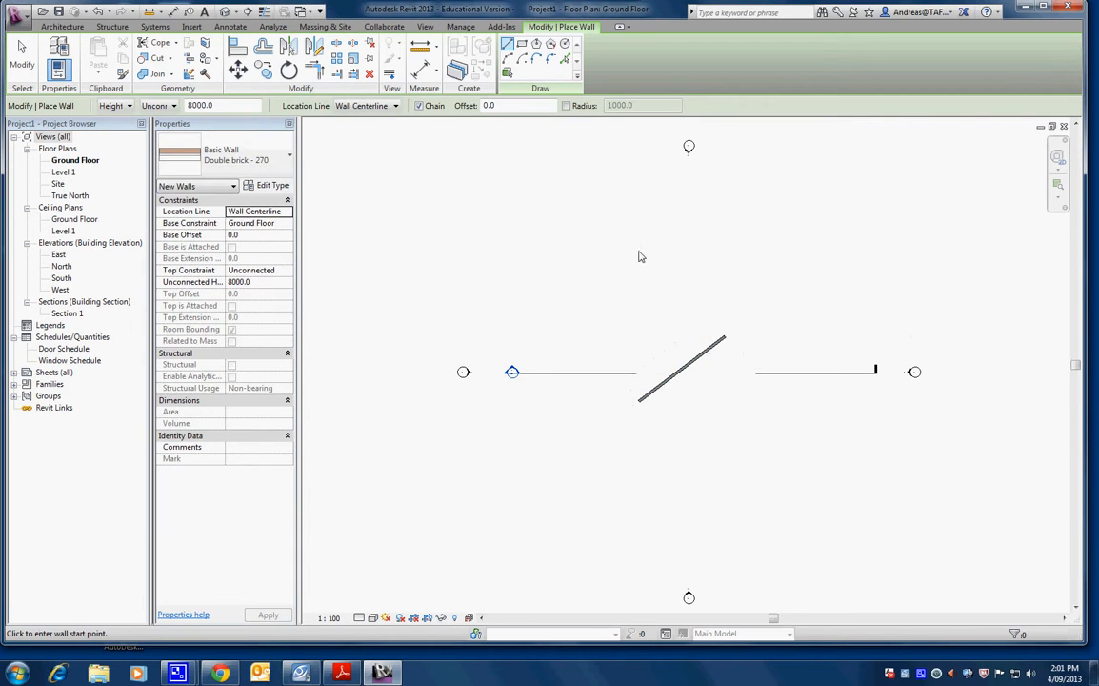
Step: Draw a chain of three walls above the first one: a rising diagonal, a horizontal segment and another rising diagonal
left_click(583, 282)
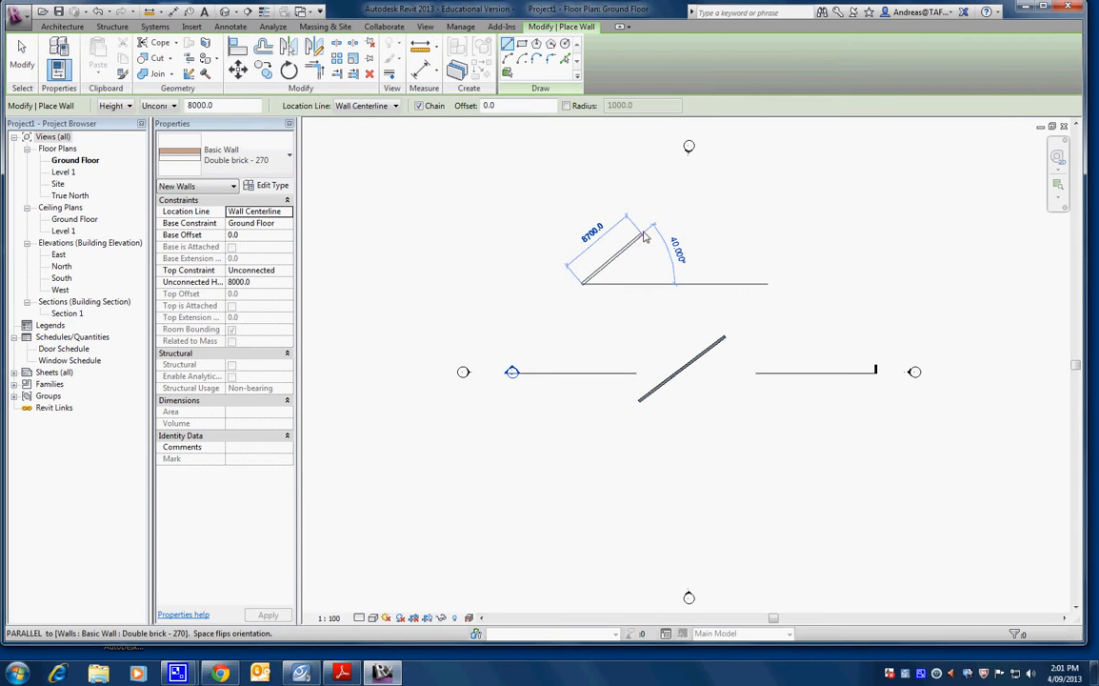
left_click(644, 229)
left_click(745, 229)
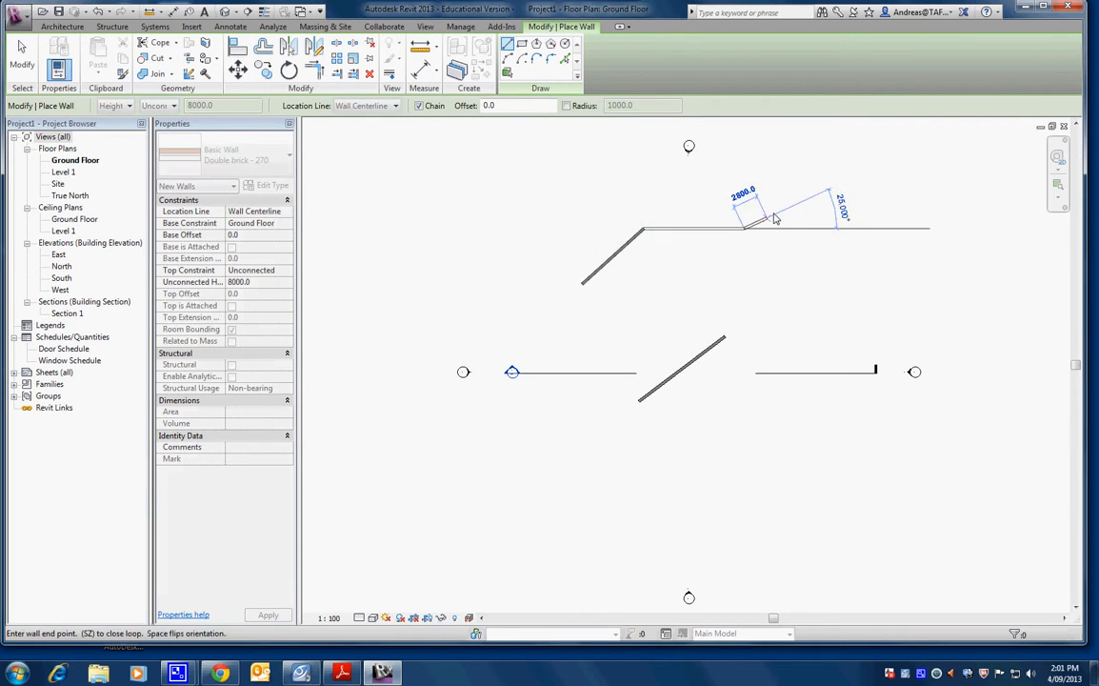
left_click(813, 176)
key("Escape")
key("Escape")
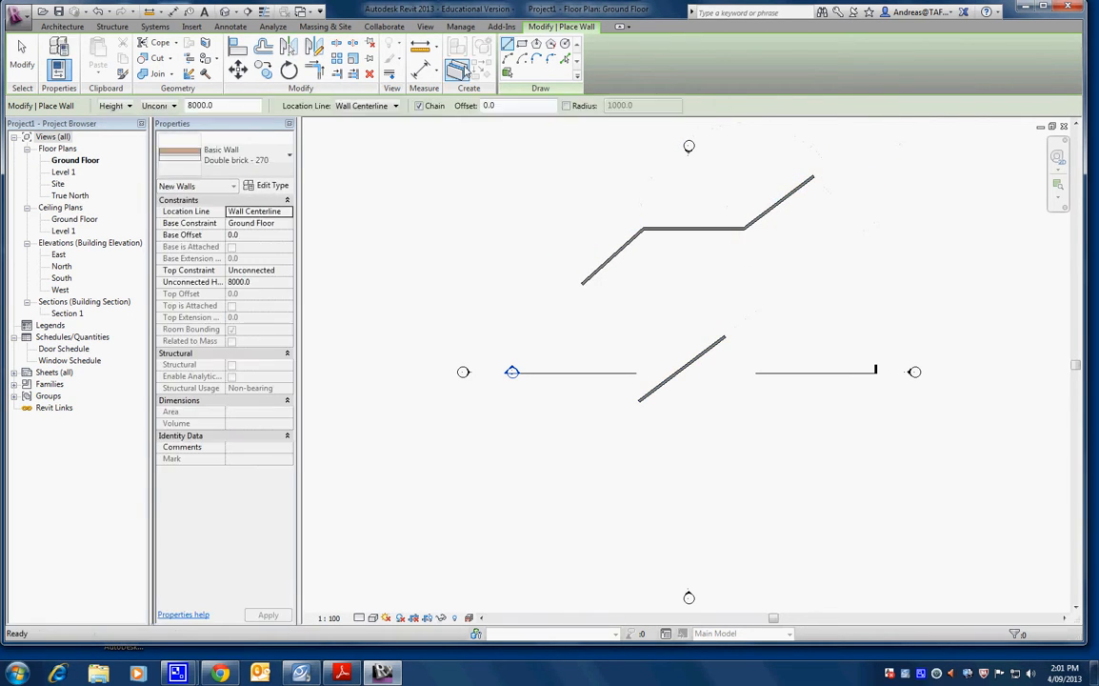
Step: Draw a vertical model line just beyond the upper end of the single diagonal wall
left_click(62, 26)
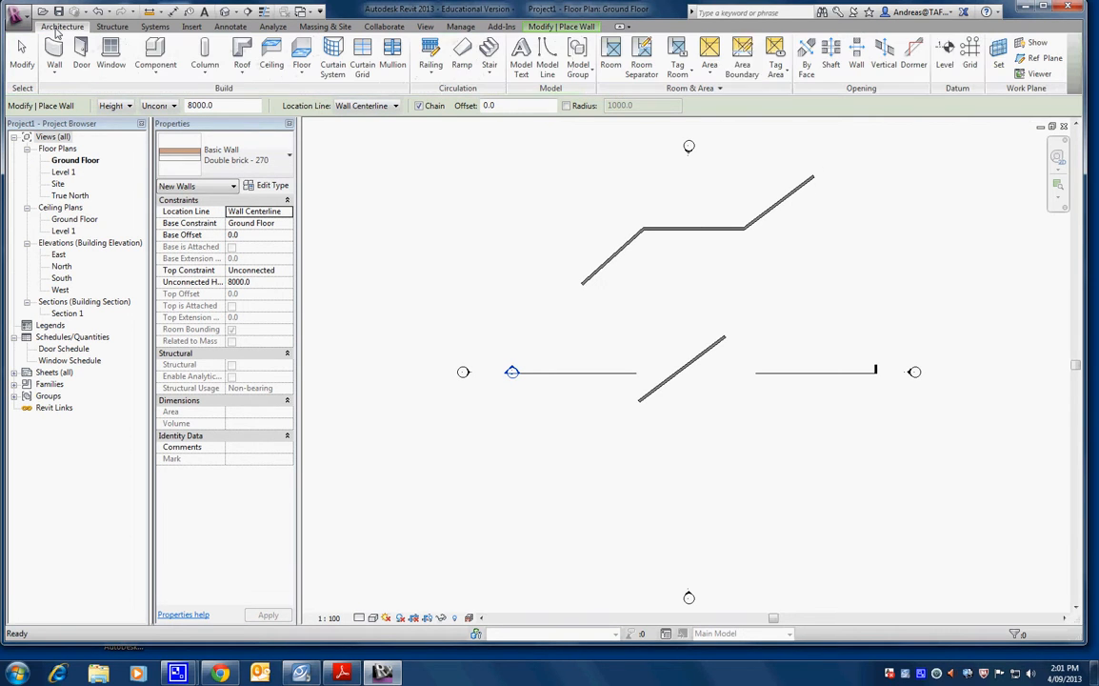
left_click(542, 68)
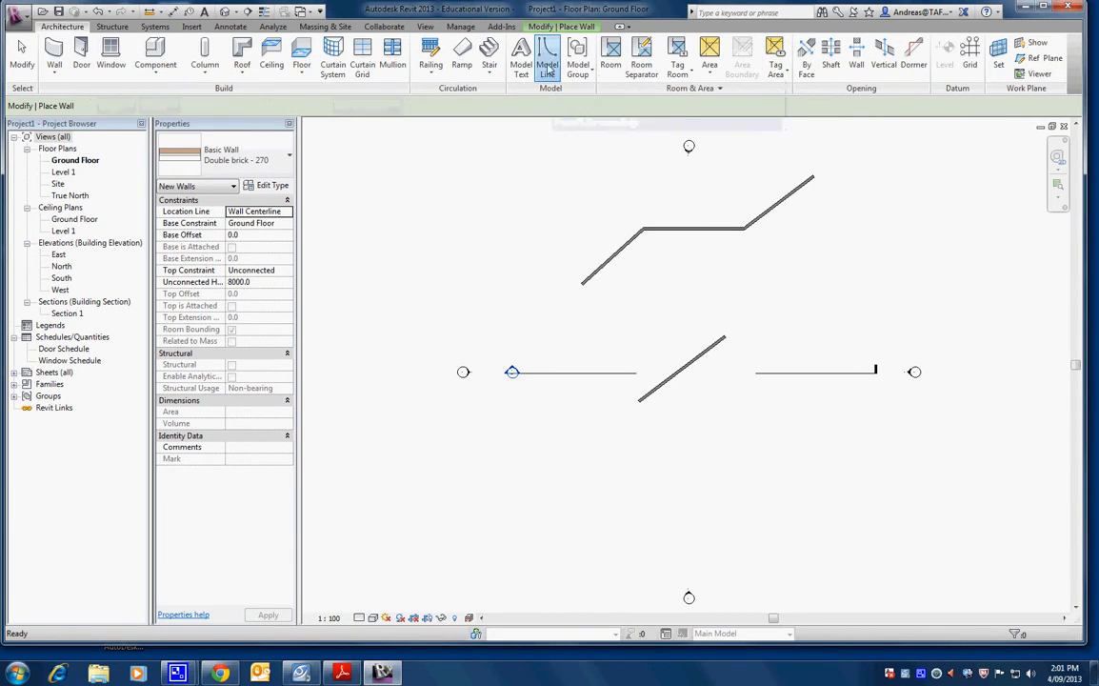
scroll(727, 329, "up", 3)
scroll(727, 325, "up", 2)
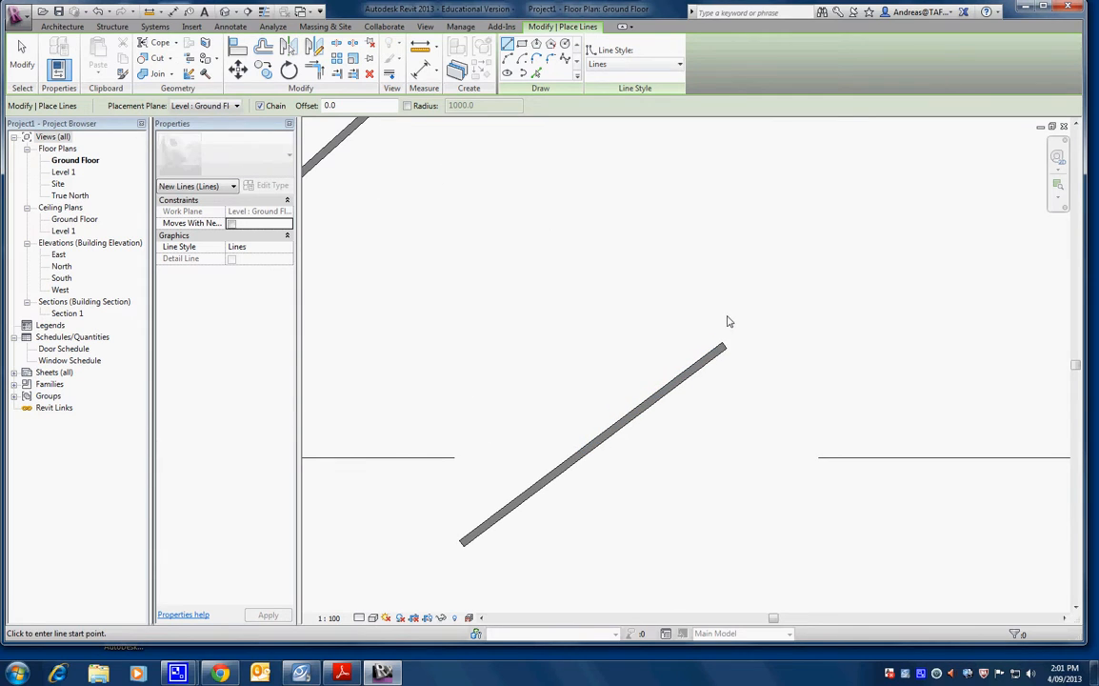
left_click(728, 331)
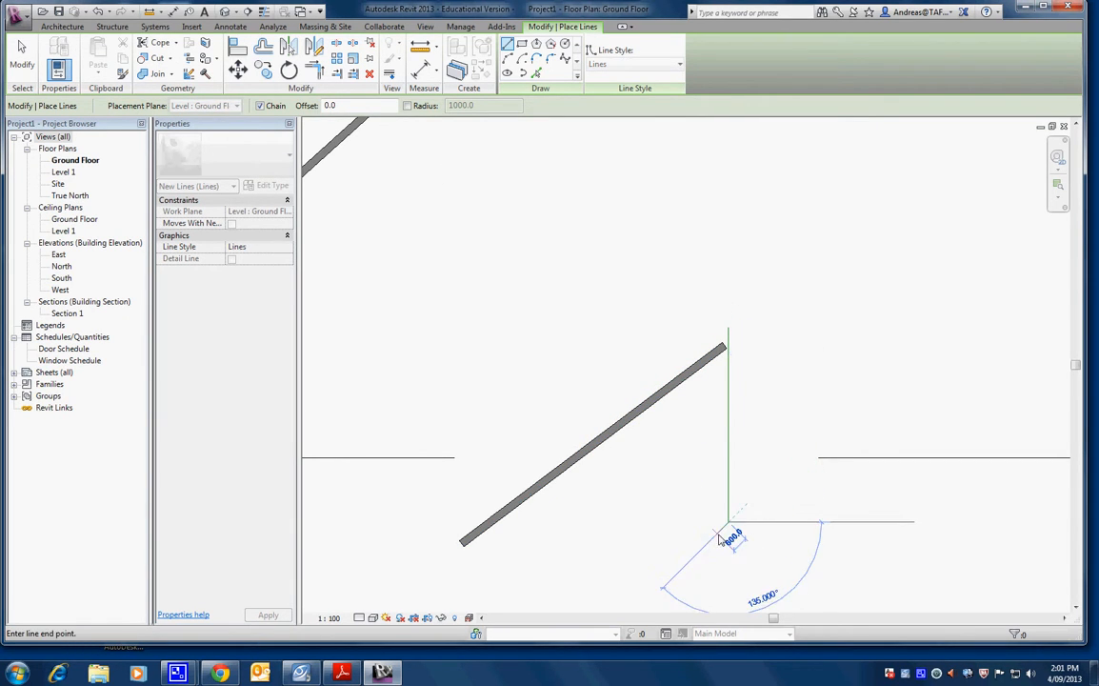
left_click(729, 522)
key("Escape")
key("Escape")
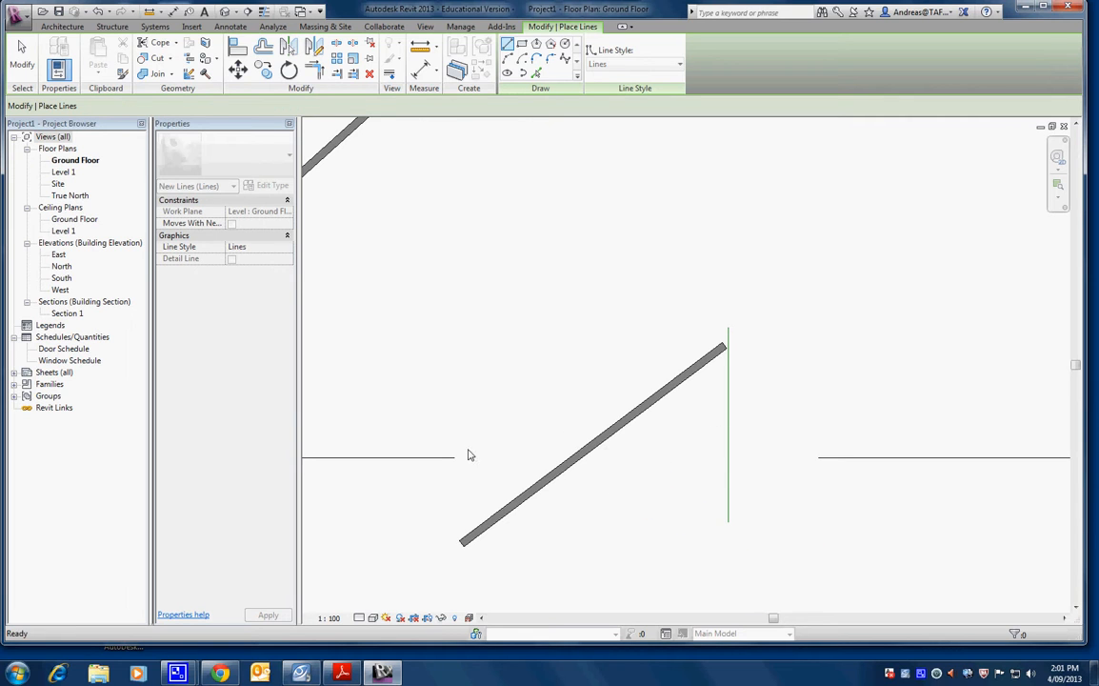
Step: Draw a second vertical model line, about 7500 mm long, just beyond the diagonal wall's lower end
left_click(455, 400)
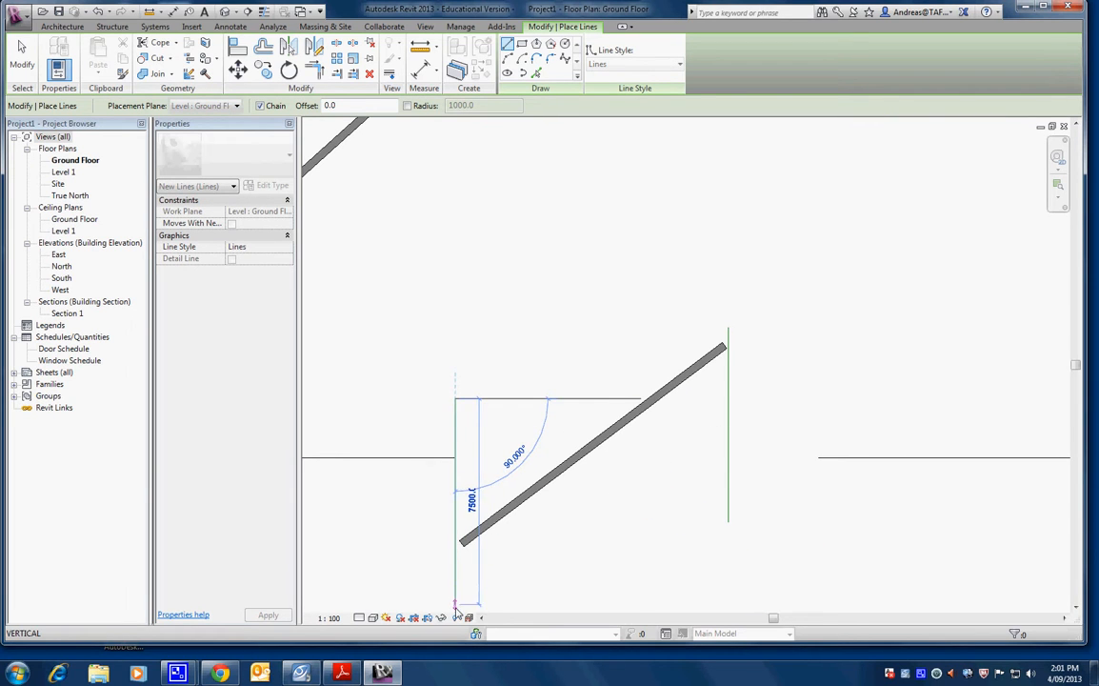
left_click(456, 610)
key("Escape")
key("Escape")
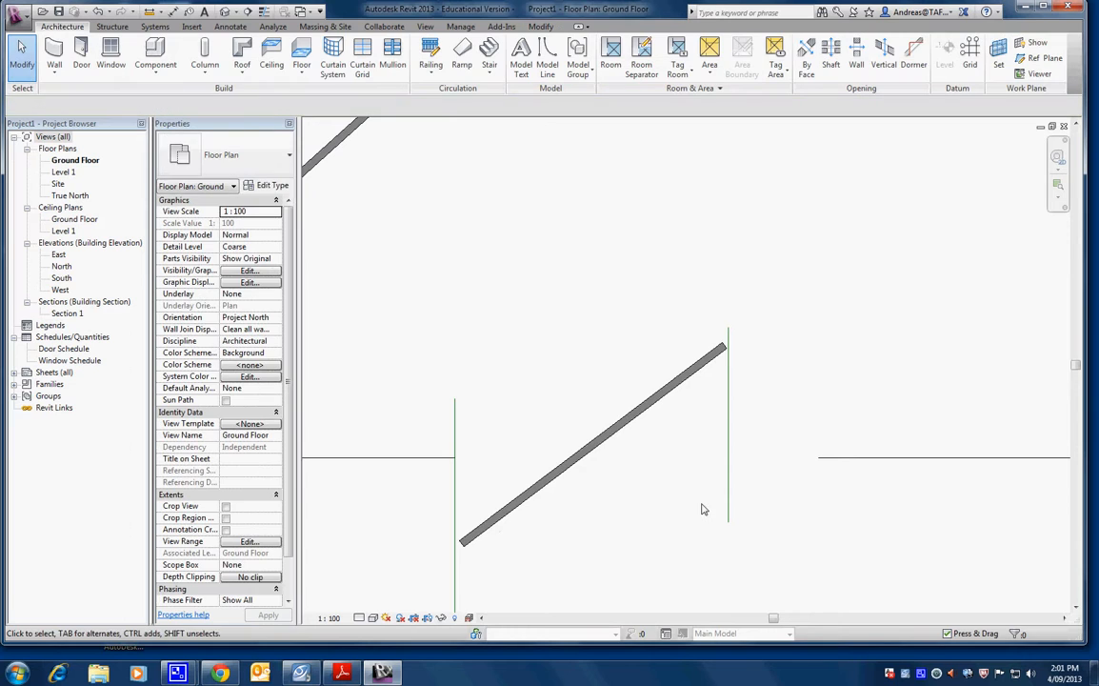
Step: Make the single diagonal wall's temporary length and spacing dimensions permanent, and undo both conversions
scroll(696, 495, "down", 2)
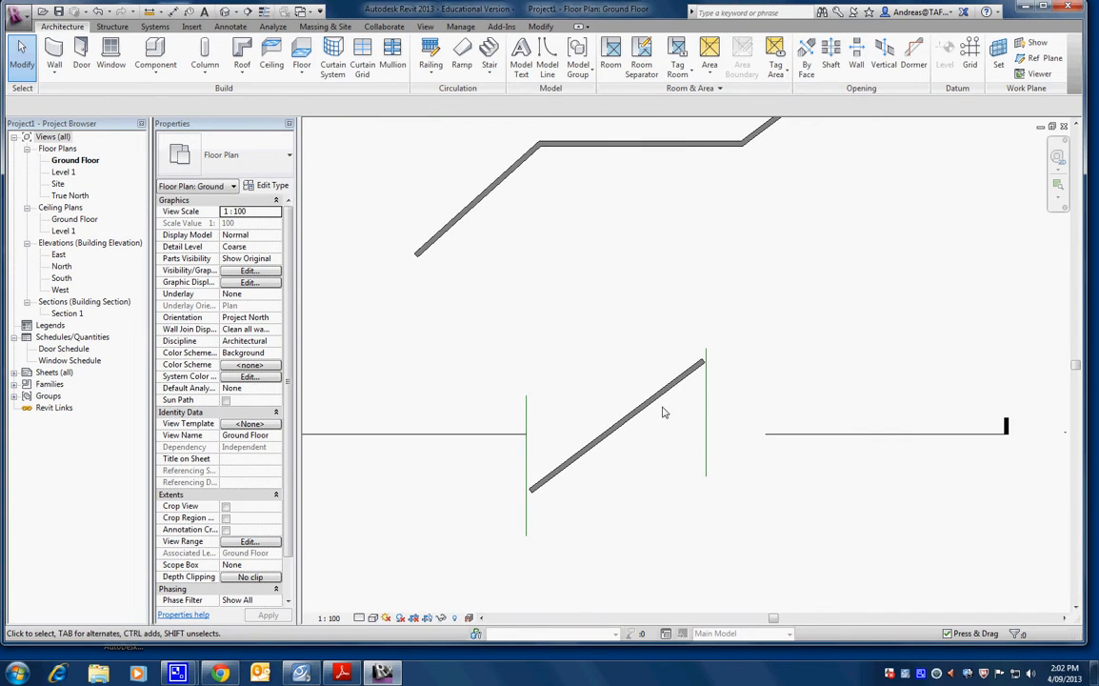
left_click(652, 410)
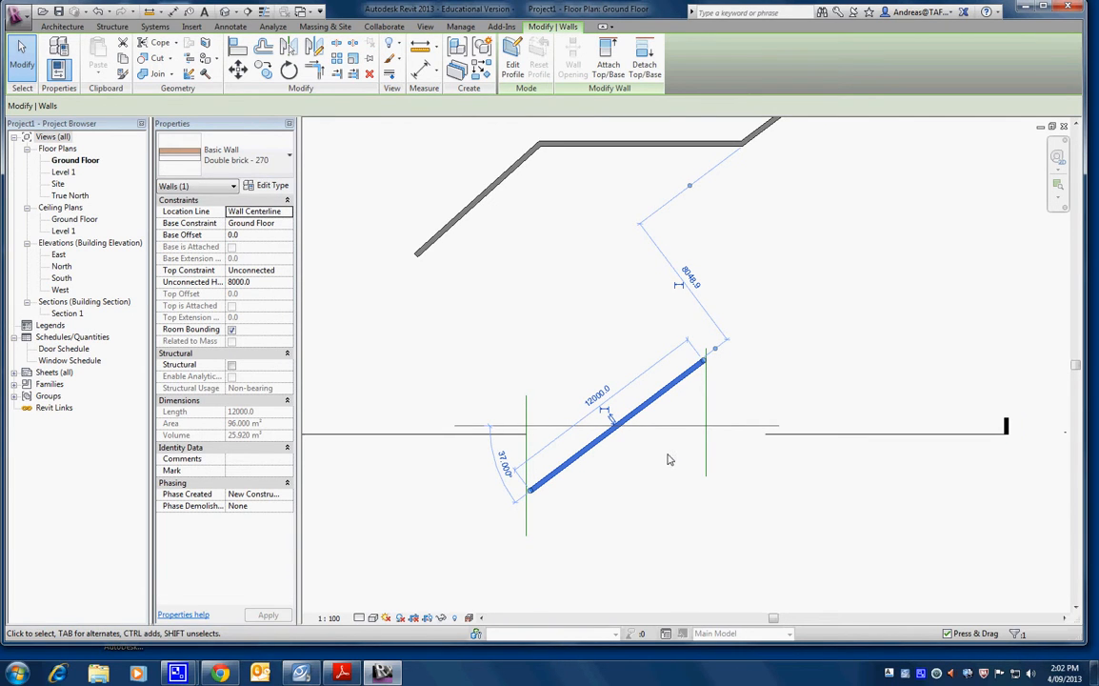
scroll(648, 440, "up", 3)
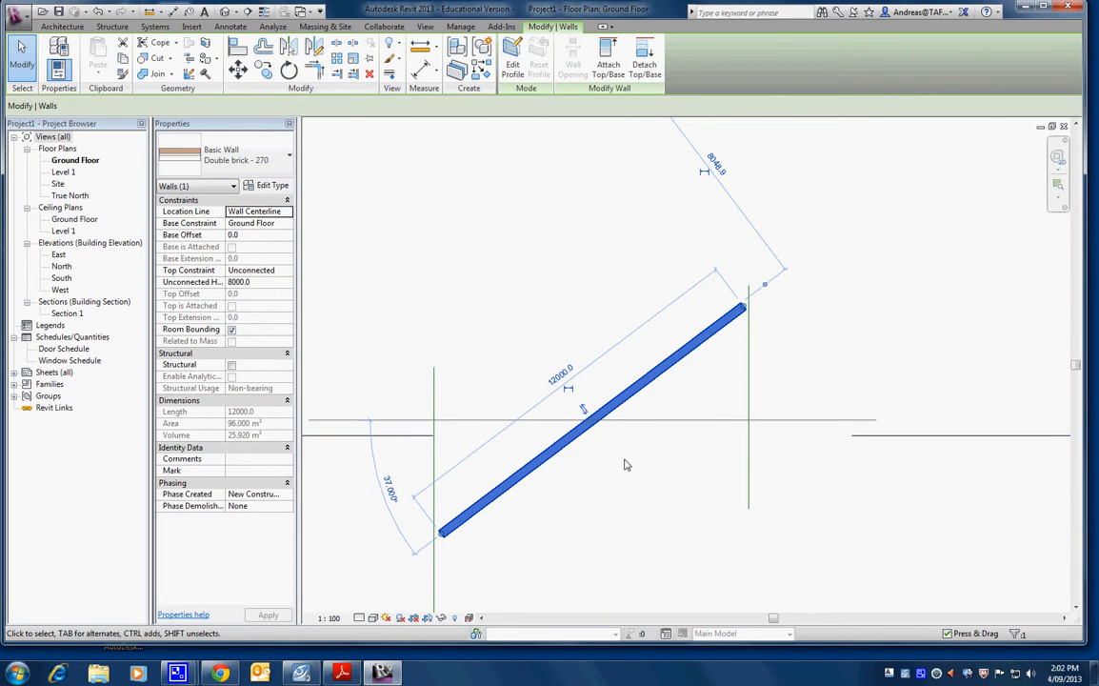
left_click(569, 390)
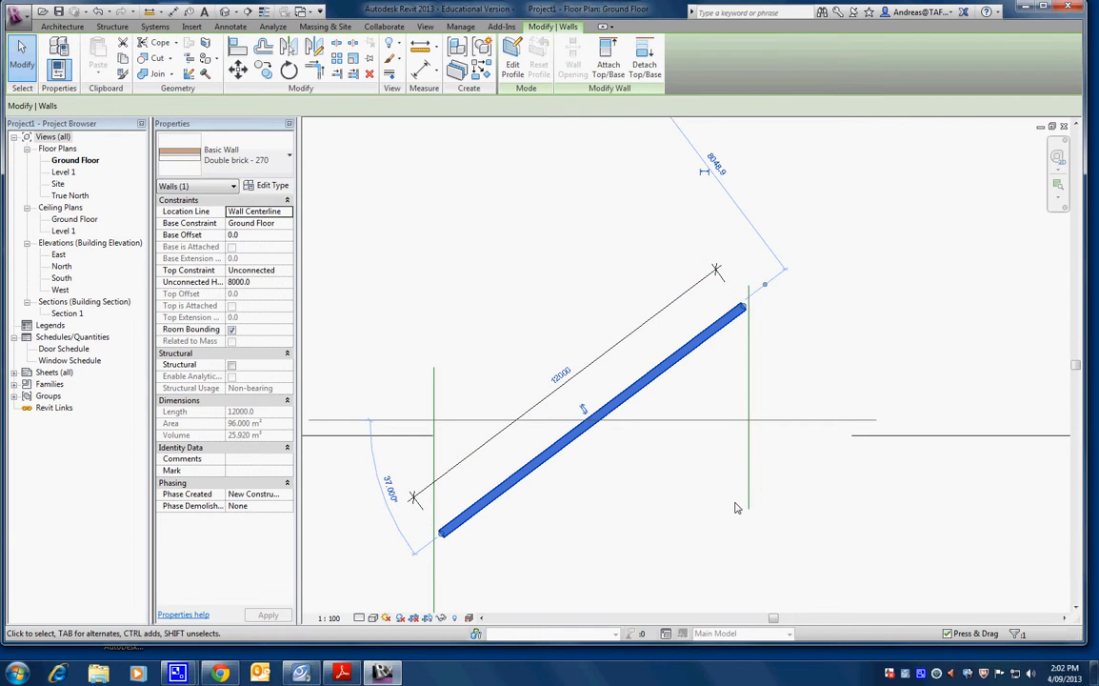
scroll(702, 280, "up", 5)
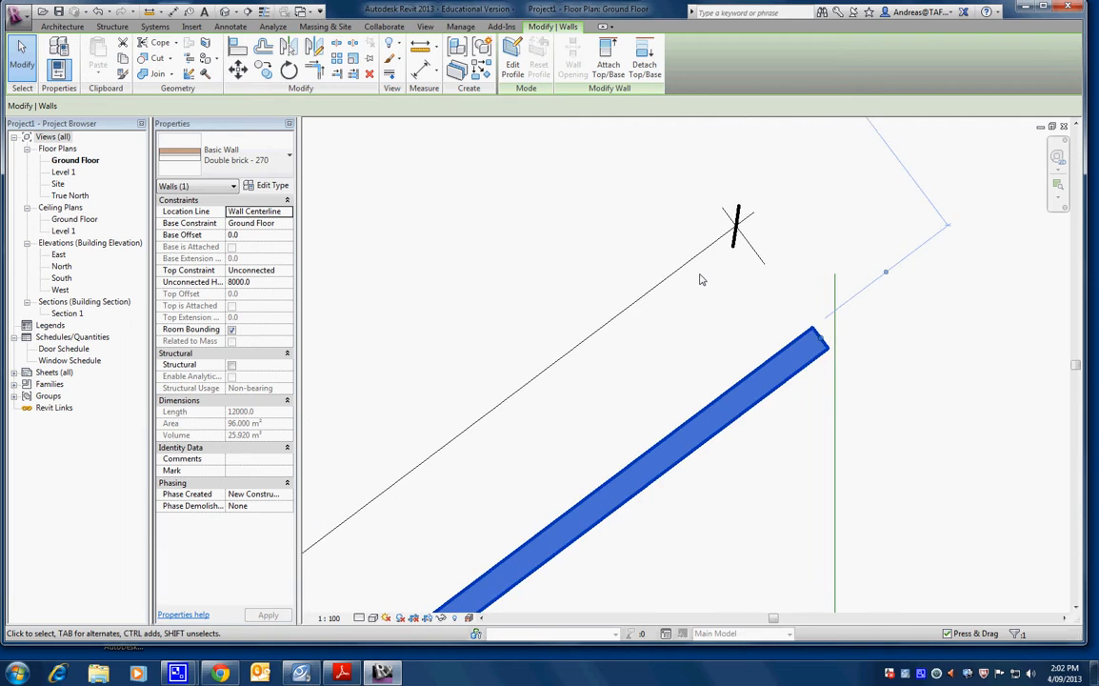
scroll(697, 384, "down", 3)
scroll(697, 280, "down", 2)
scroll(697, 280, "down", 2)
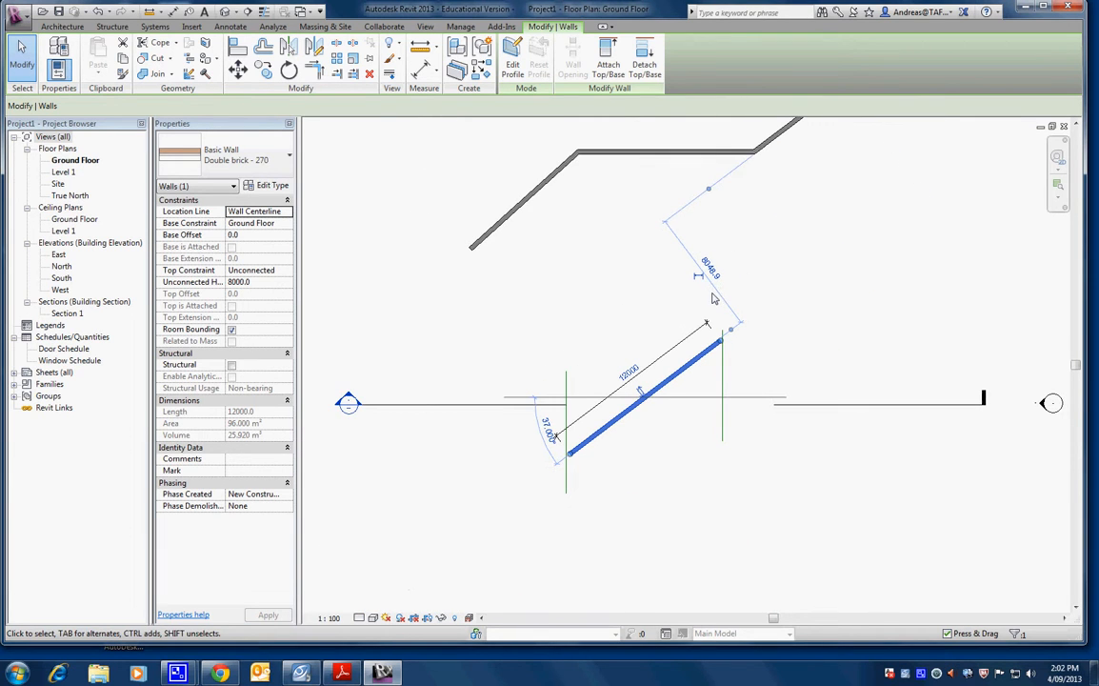
left_click(697, 280)
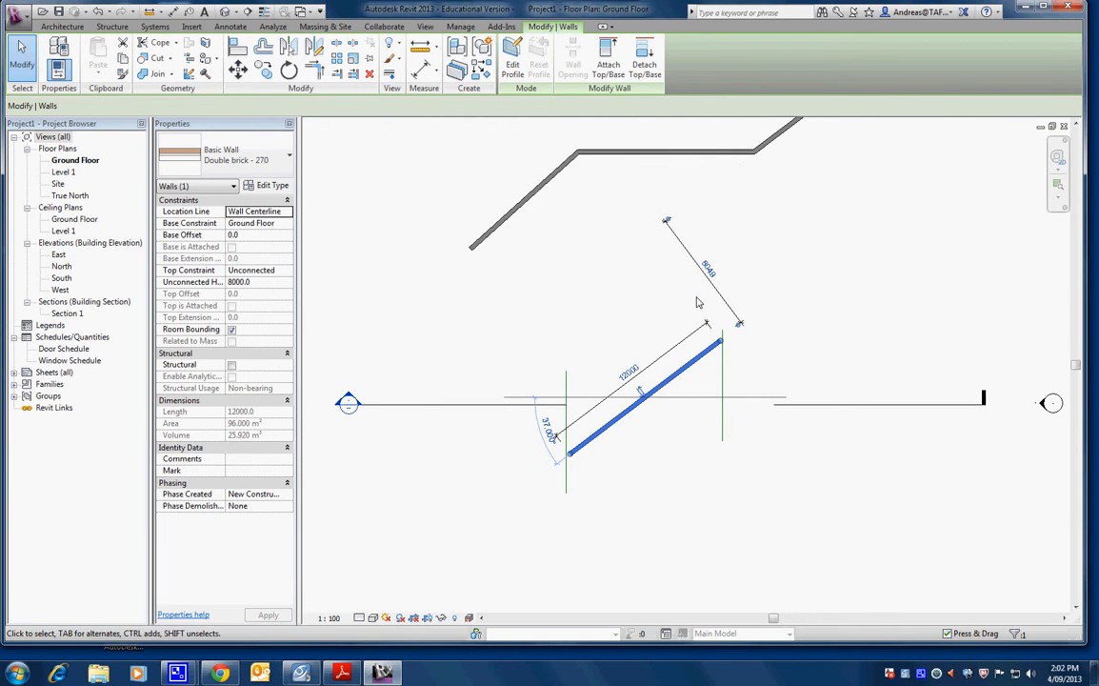
key("ctrl+z")
key("ctrl+z")
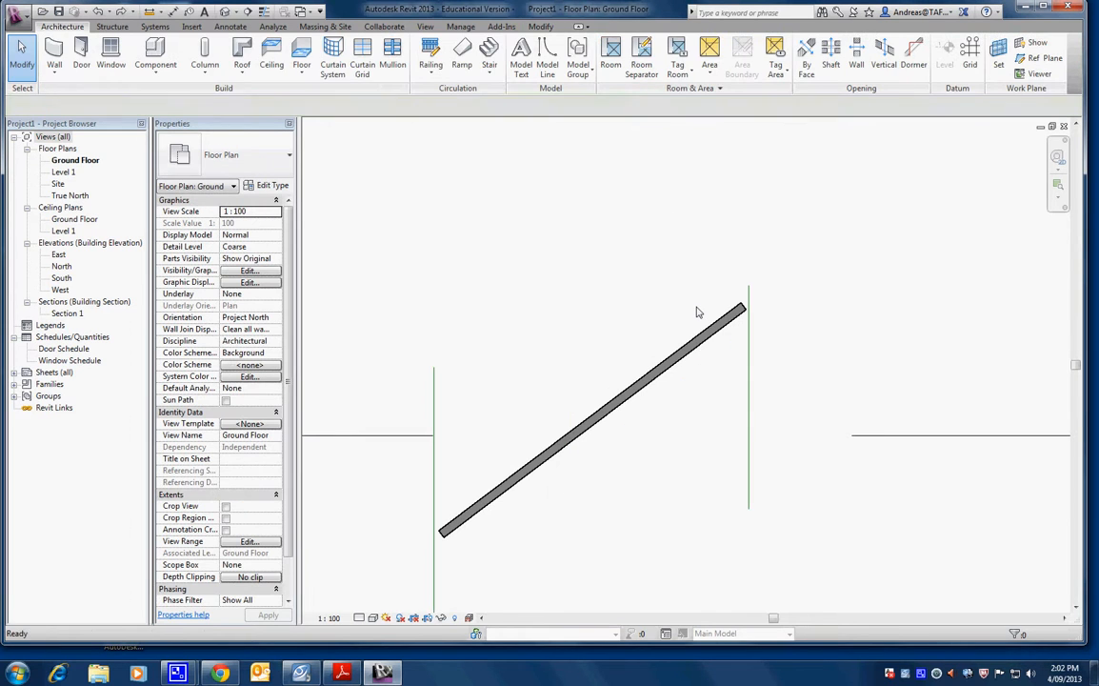
Step: Set the length of the whole selected diagonal wall to 15 m and undo the change
left_click(700, 347)
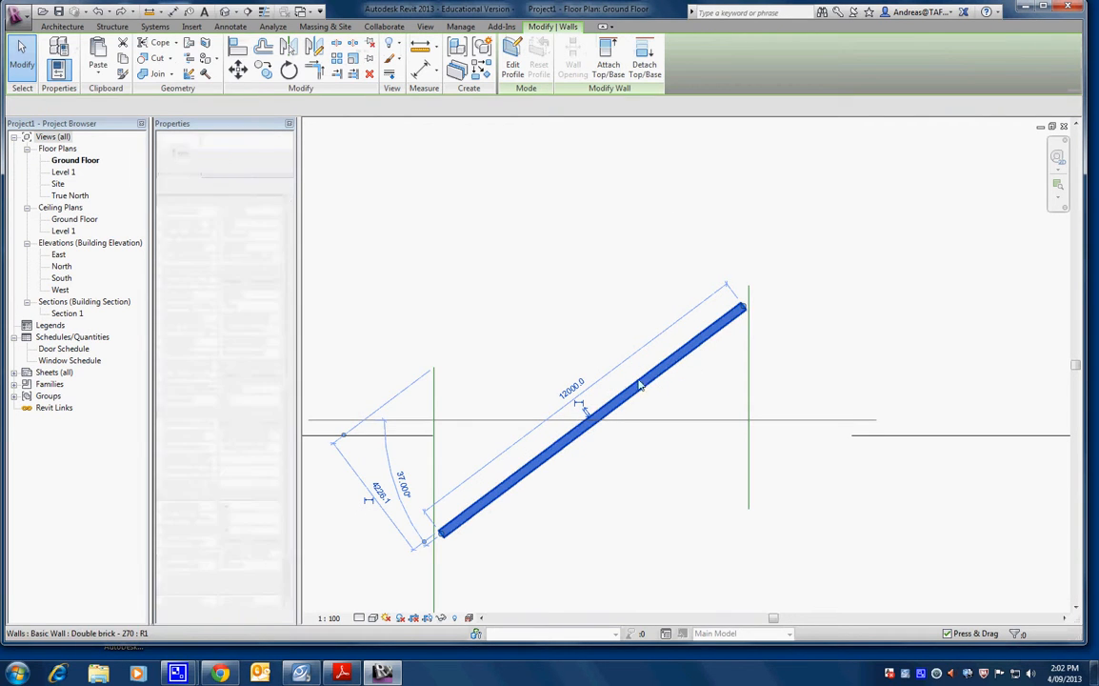
left_click(579, 391)
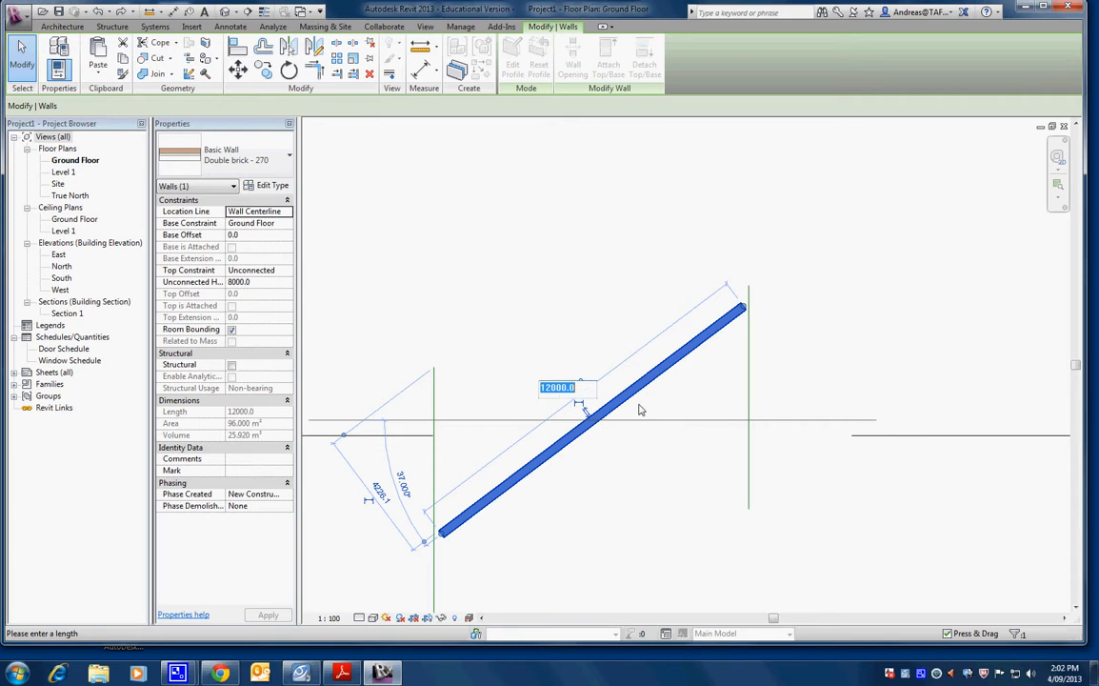
type("15m")
key("Return")
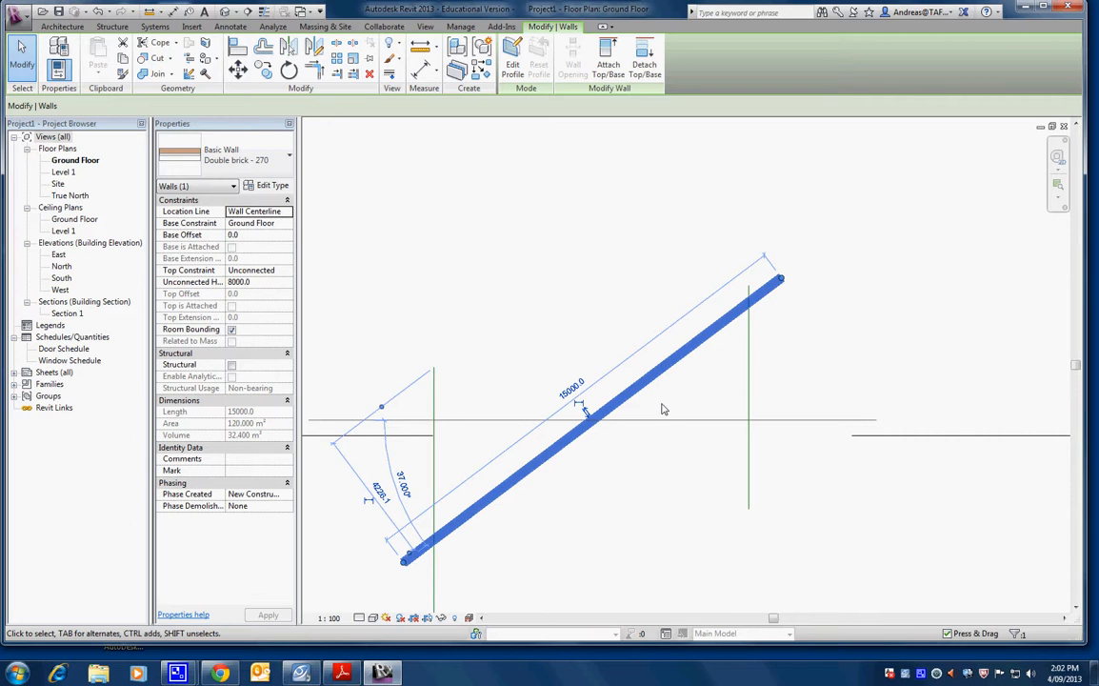
key("Escape")
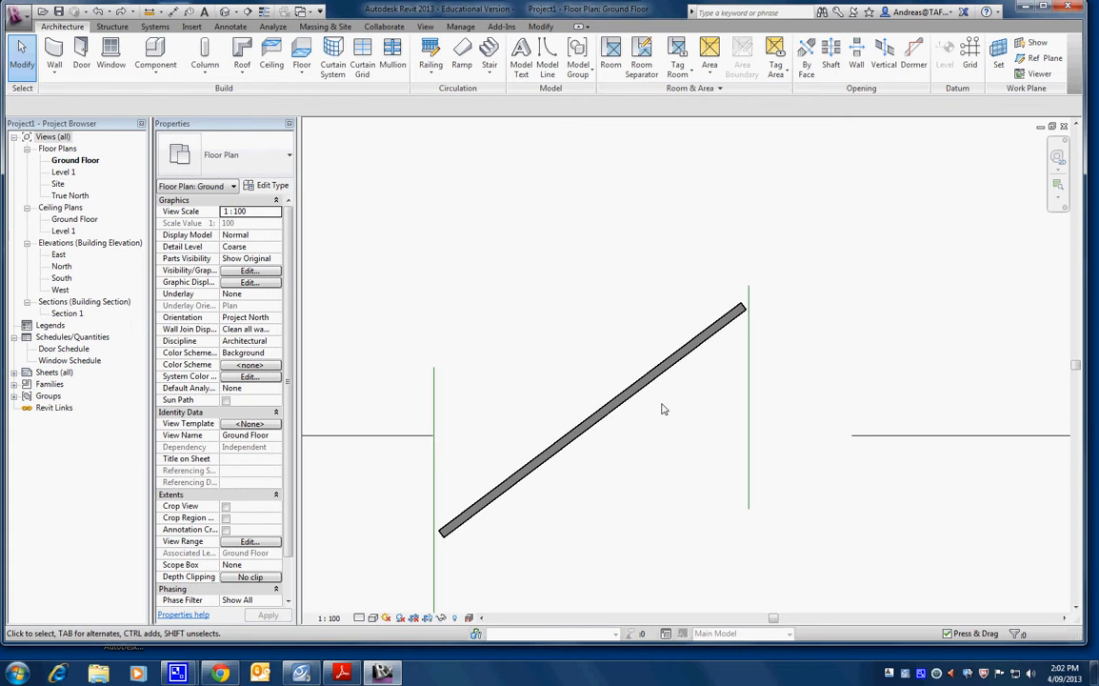
Step: Select only the upper end face of the diagonal wall and set the wall's length to 15 m from that end
middle_click_drag(687, 343, 653, 355)
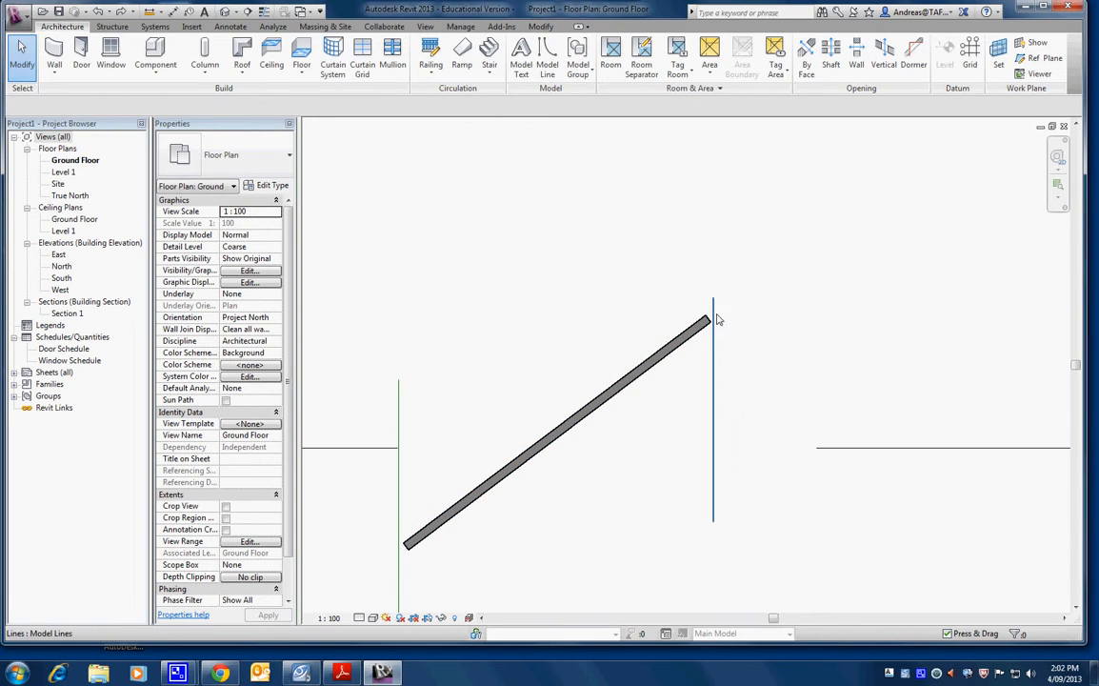
scroll(712, 317, "up", 3)
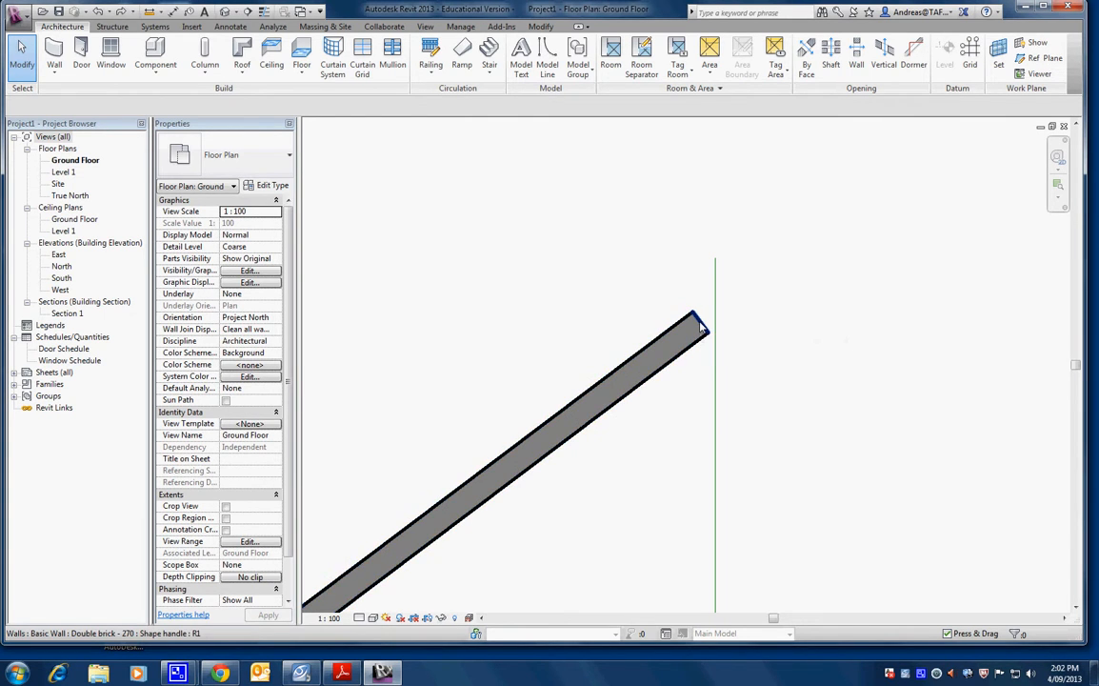
key("Tab")
left_click(699, 326)
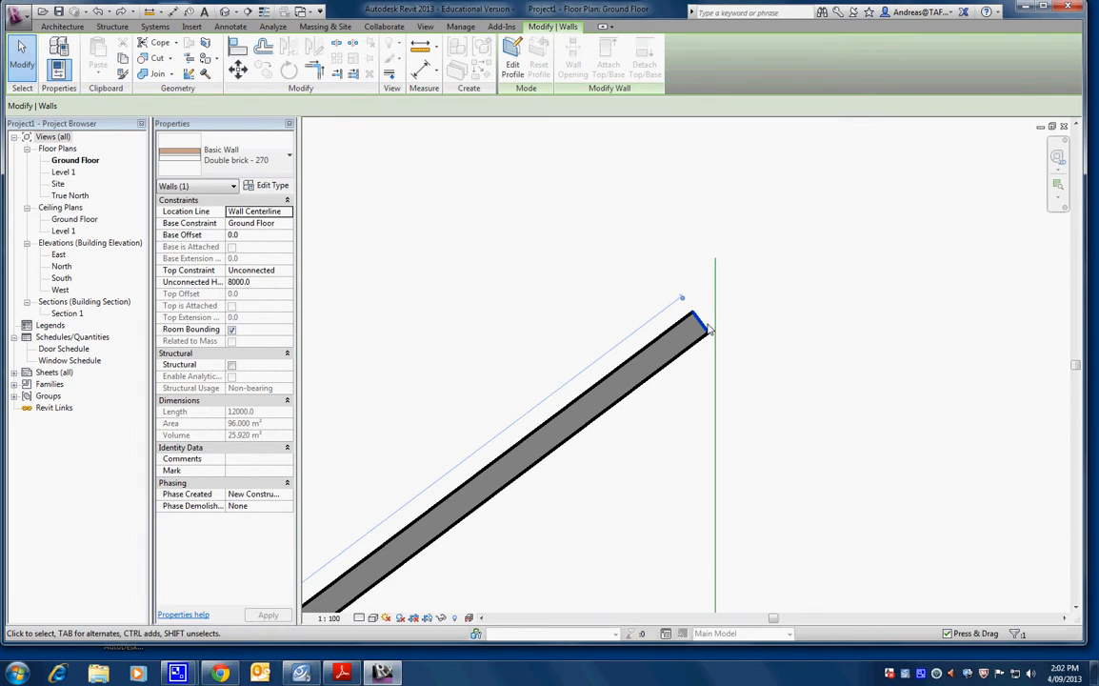
scroll(712, 338, "up", 2)
scroll(700, 345, "down", 5)
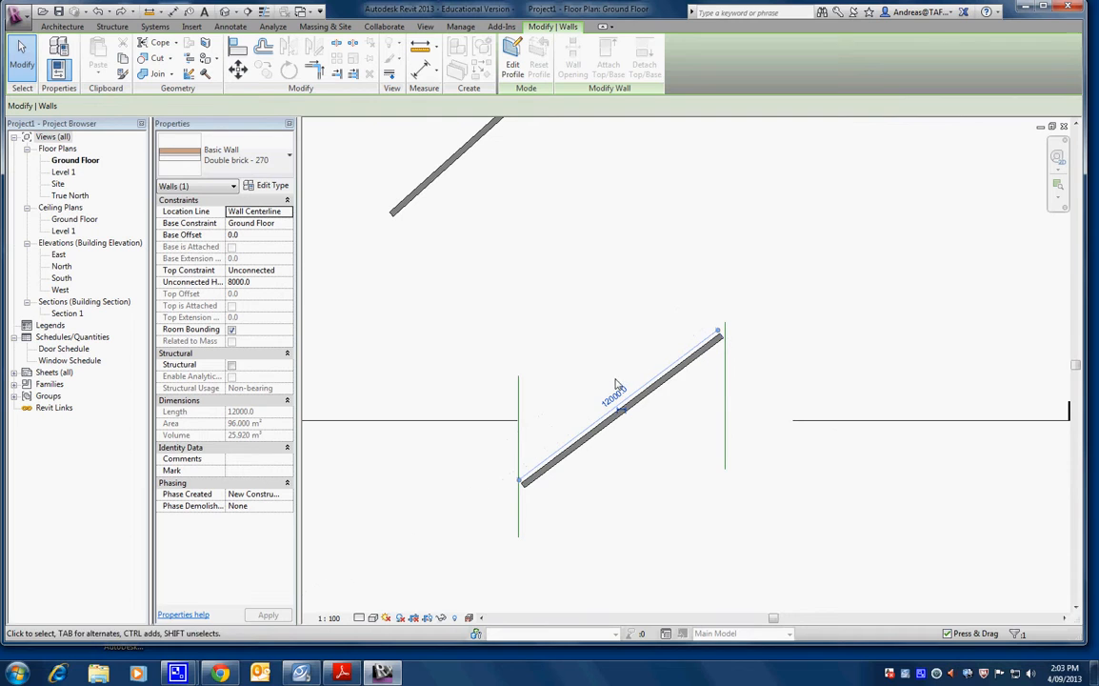
left_click(618, 398)
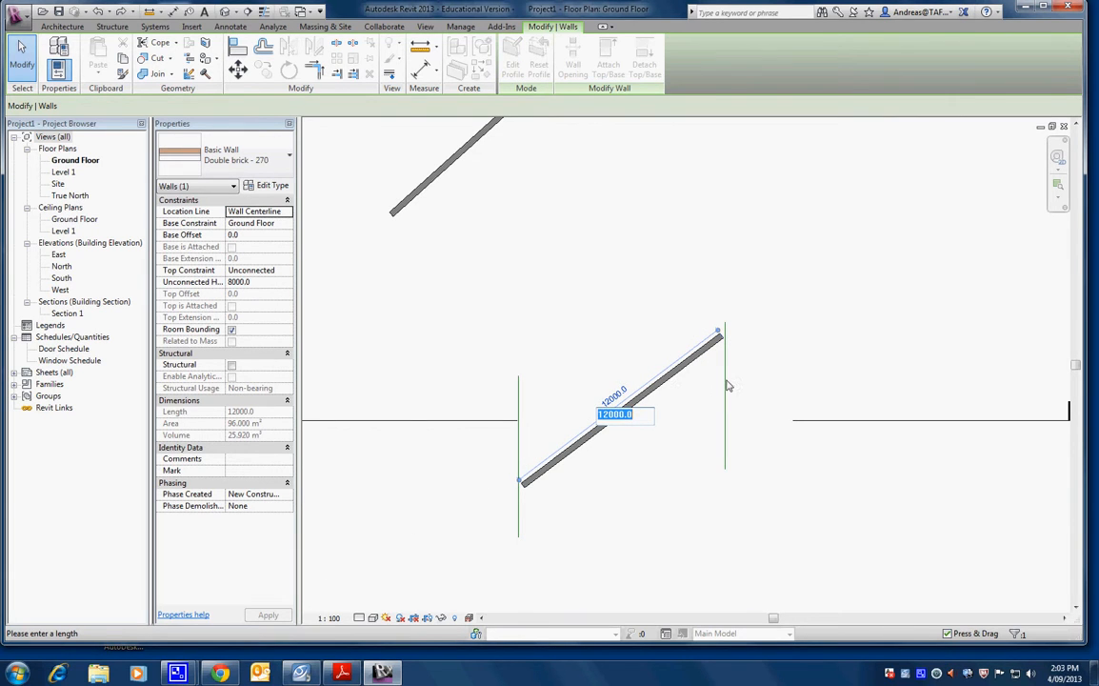
type("15m")
key("Return")
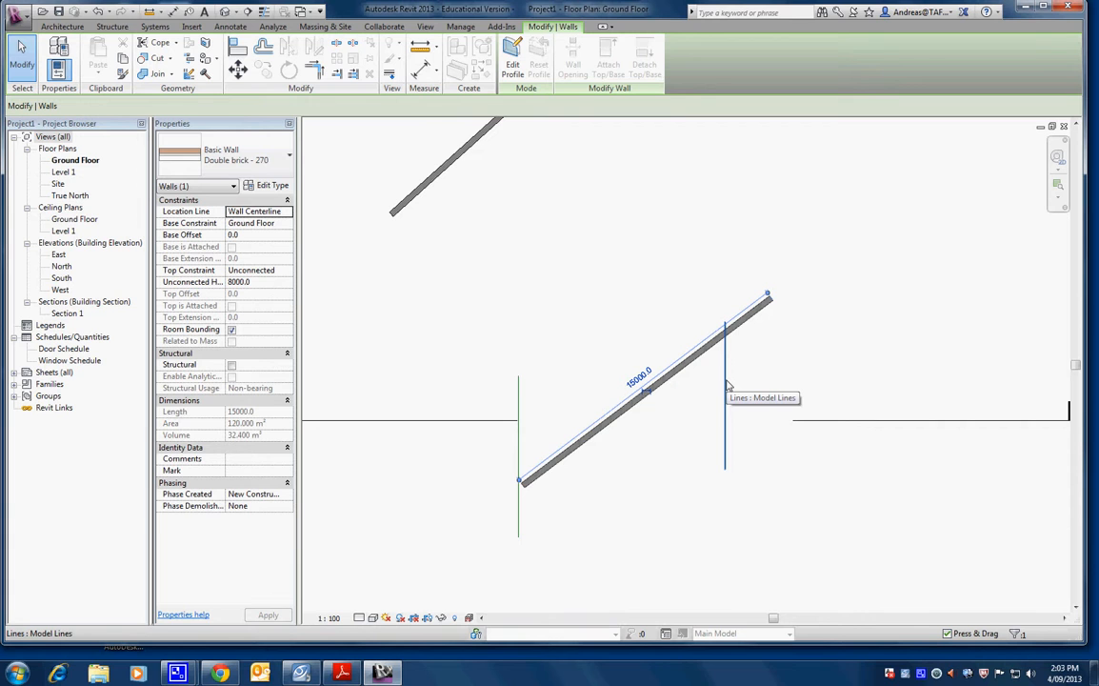
key("Escape")
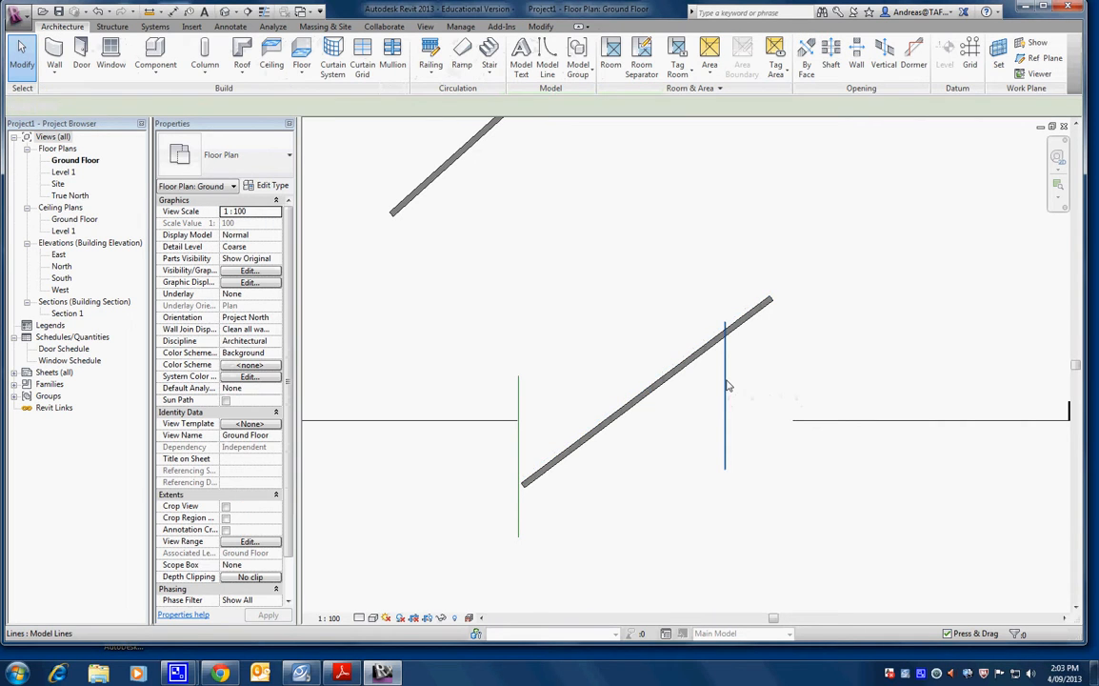
scroll(729, 362, "down", 4)
left_click(732, 348)
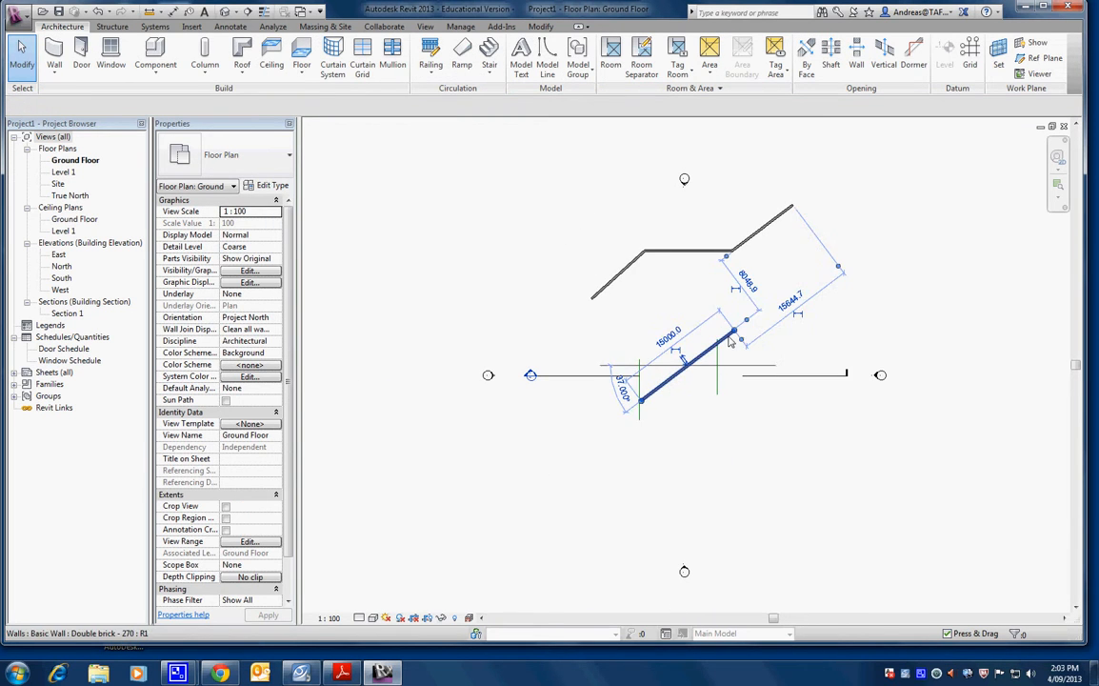
key("Escape")
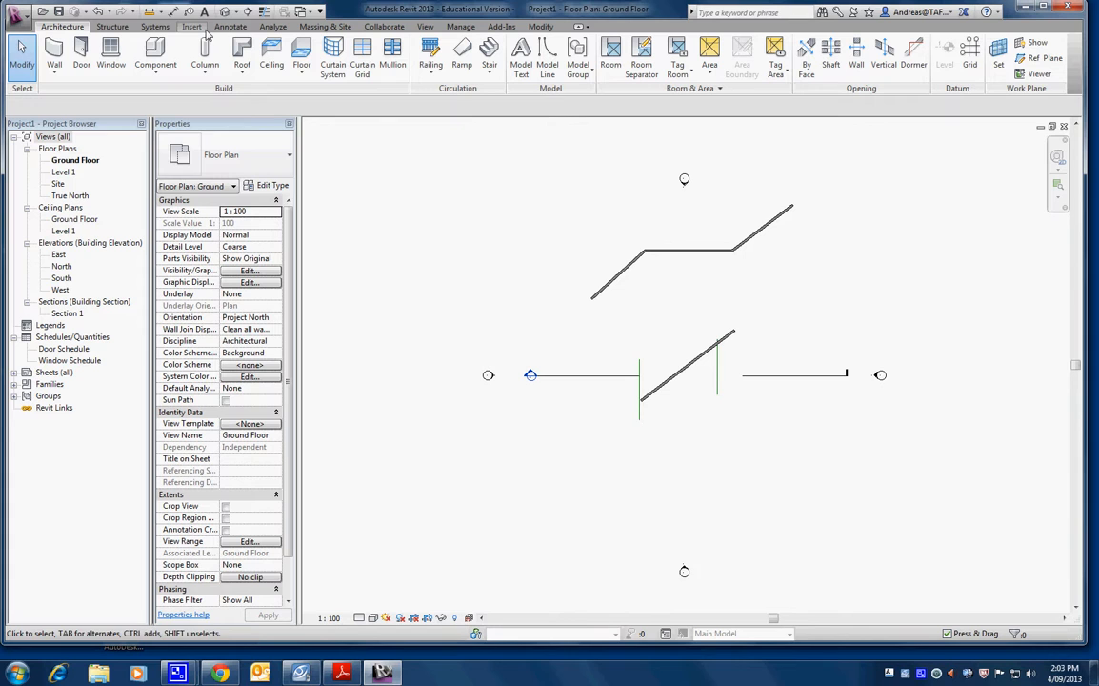
Step: Nudge the vertical model line near the diagonal wall's upper end to the right in small increments, to 12372 mm from the other vertical line
left_click(718, 376)
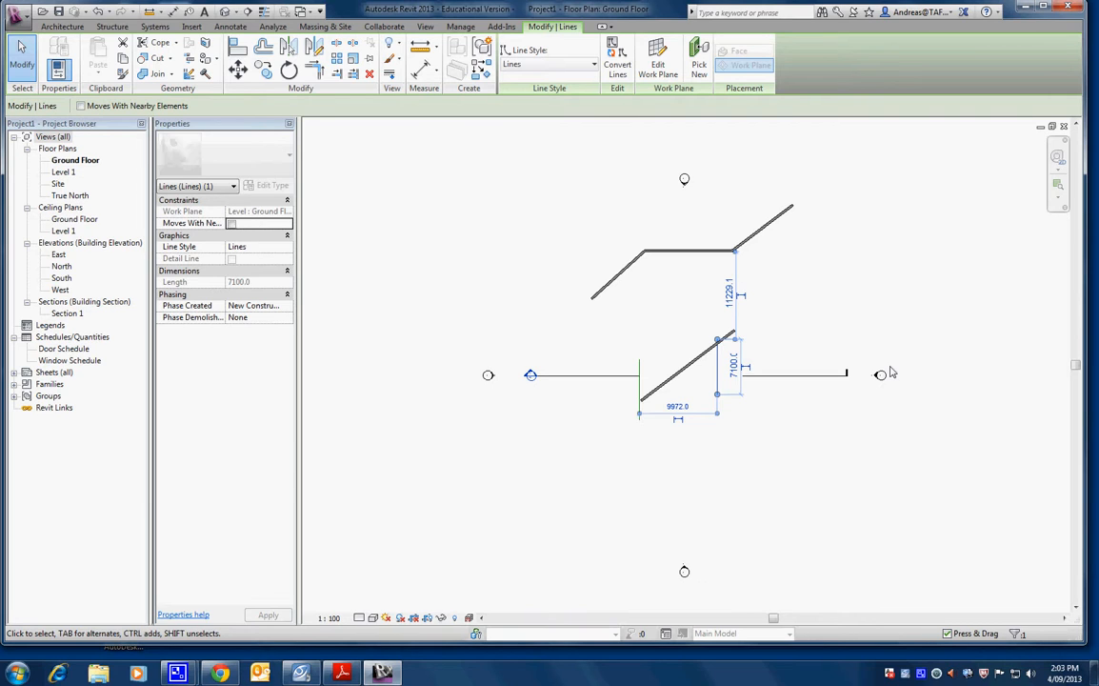
key("Right")
key("Right")
key("Right")
key("Right")
key("Right")
key("Right")
key("Right")
key("Right")
key("Right")
key("Right")
key("Right")
key("Right")
key("Right")
key("Right")
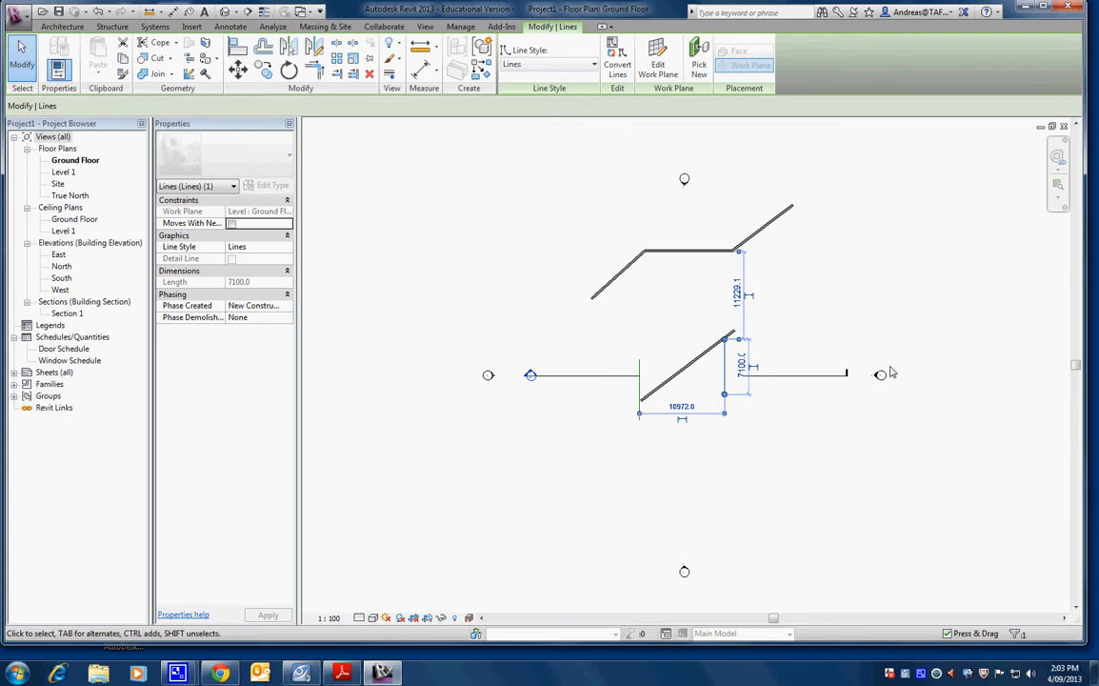
key("Right")
key("Right")
key("Right")
key("Right")
key("Right")
key("Right")
key("Right")
key("Right")
key("Right")
key("Right")
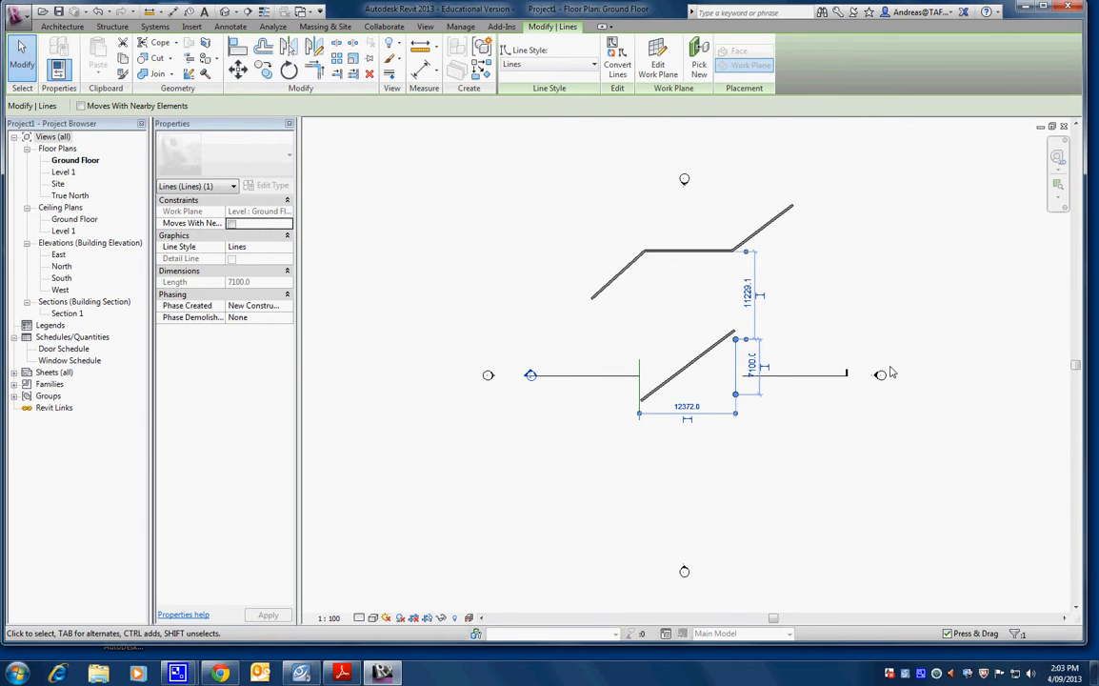
Step: Nudge the selected vertical line further right in large increments, to 18372 mm from the other vertical line
key("shift+Right")
key("shift+Right")
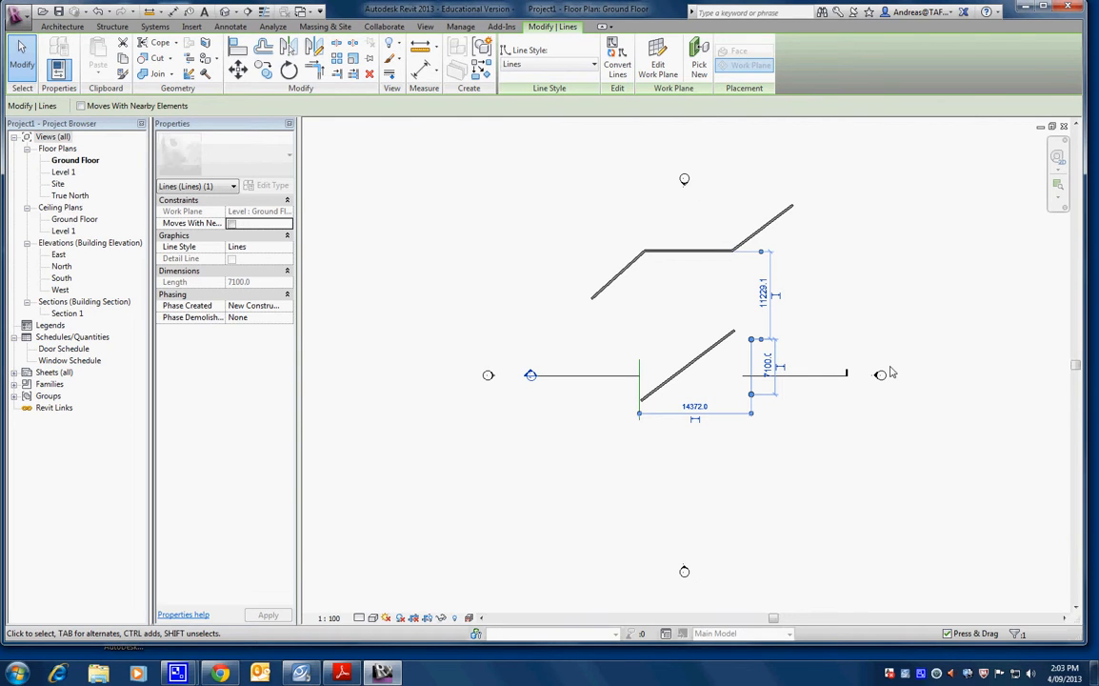
key("shift+Right")
key("shift+Right")
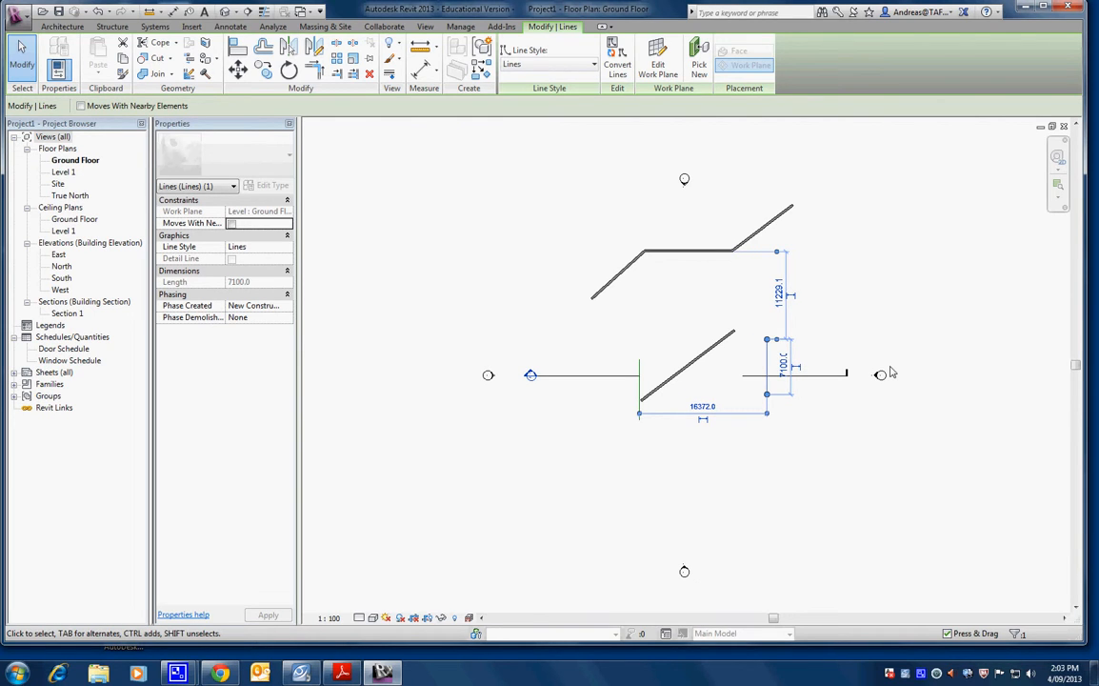
key("shift+Right")
key("shift+Right")
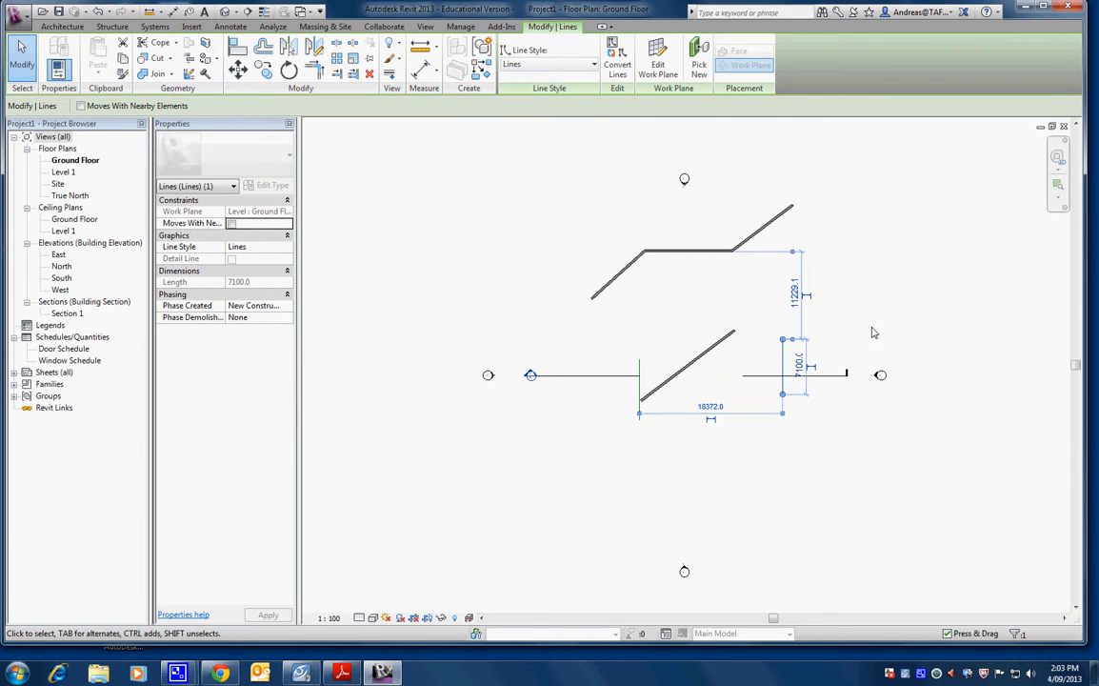
Step: Nudge the selected vertical line back left in finer increments until it stands just beyond the diagonal wall's upper end, and deselect it
scroll(796, 350, "up", 5)
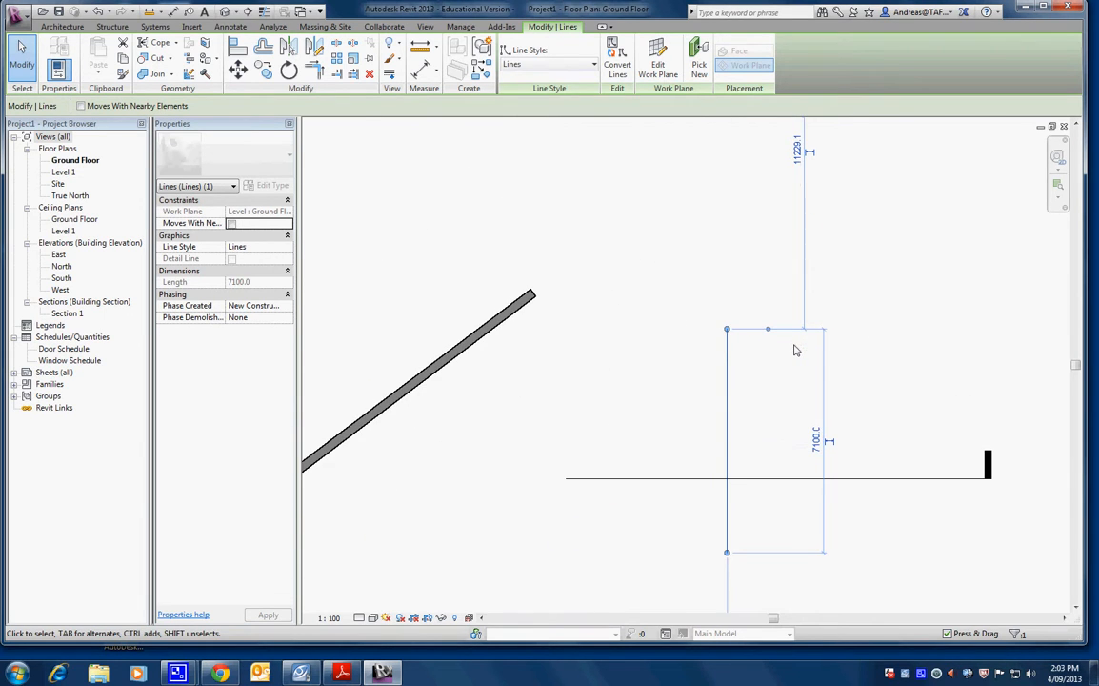
key("Left")
key("Left")
key("Left")
key("Left")
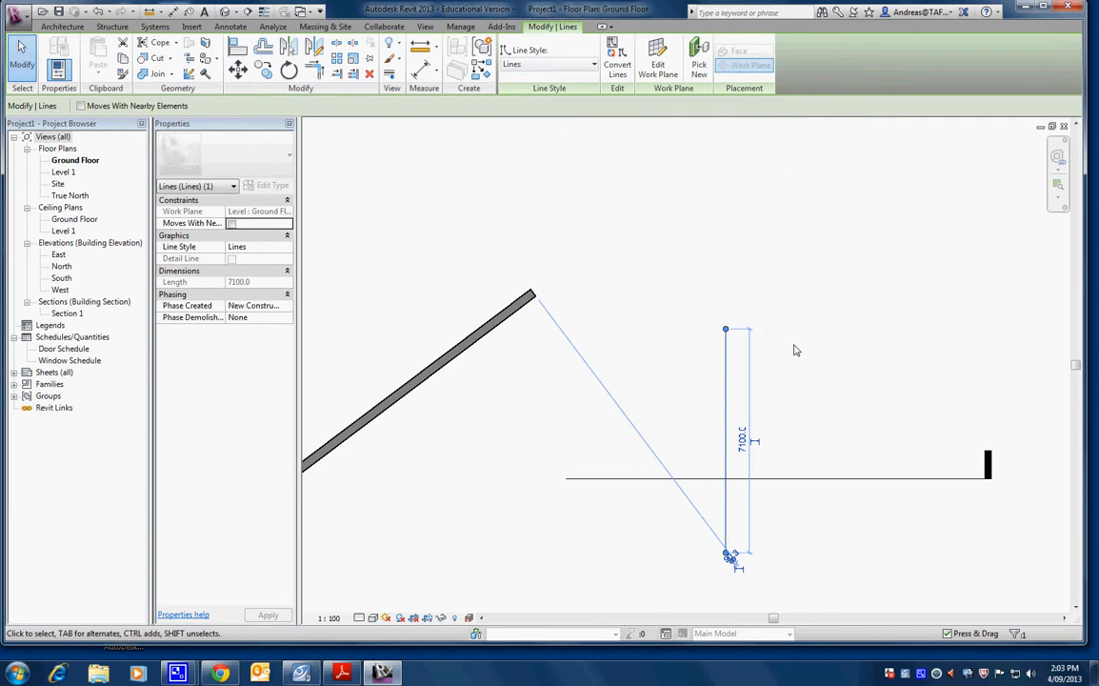
key("Left")
key("Left")
key("Left")
key("Left")
key("Left")
key("Left")
key("Left")
key("Left")
key("Left")
key("Left")
key("Left")
key("Left")
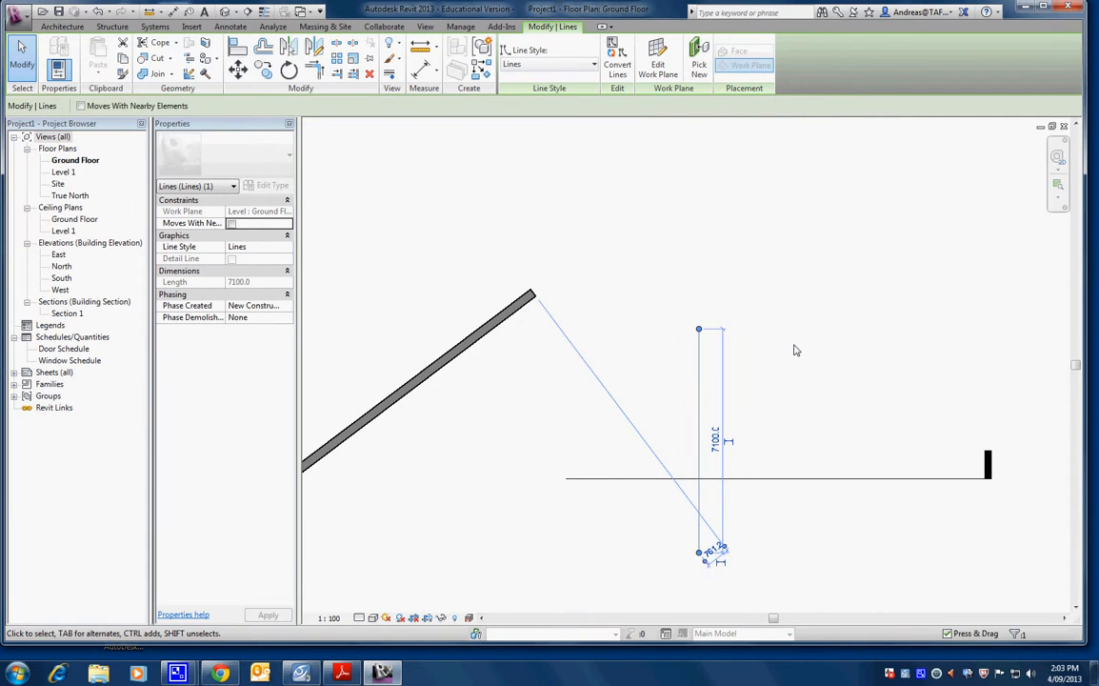
key("Left")
key("Left")
key("Left")
key("Left")
key("Left")
key("Left")
key("Left")
key("Left")
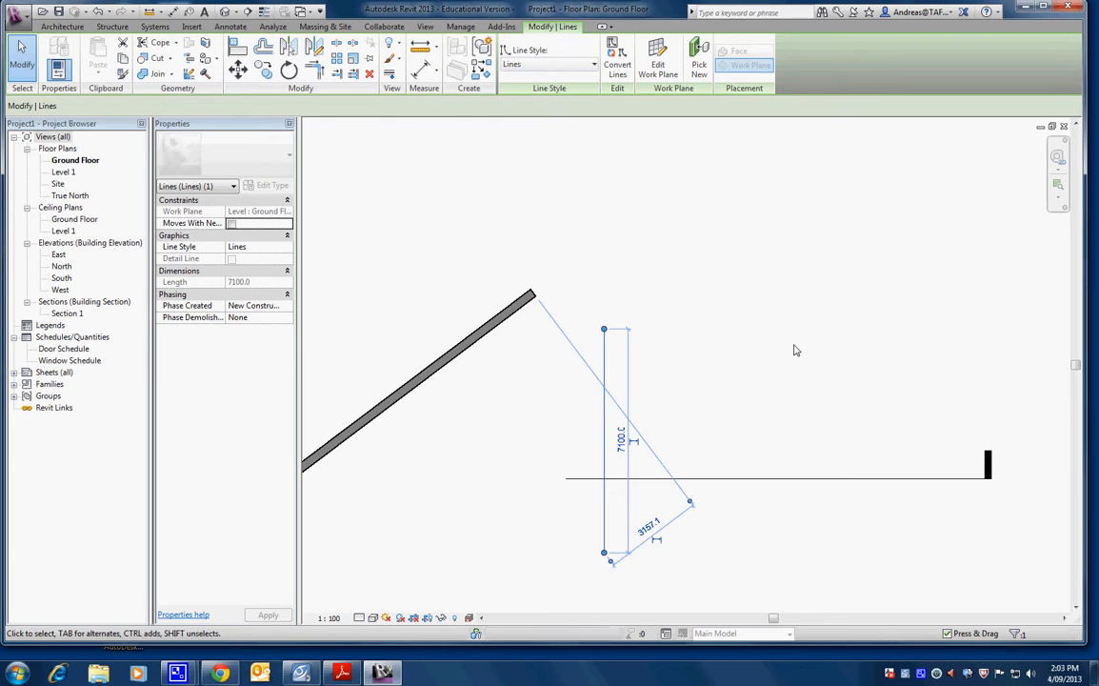
key("Left")
key("Left")
key("Left")
key("Left")
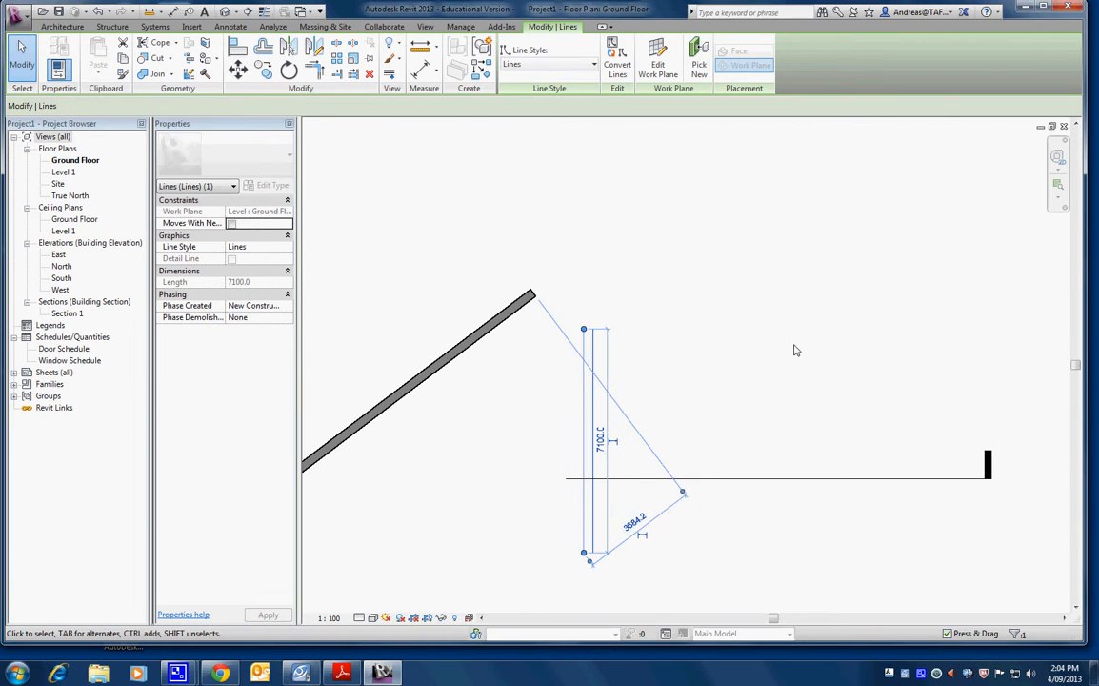
key("Left")
key("Left")
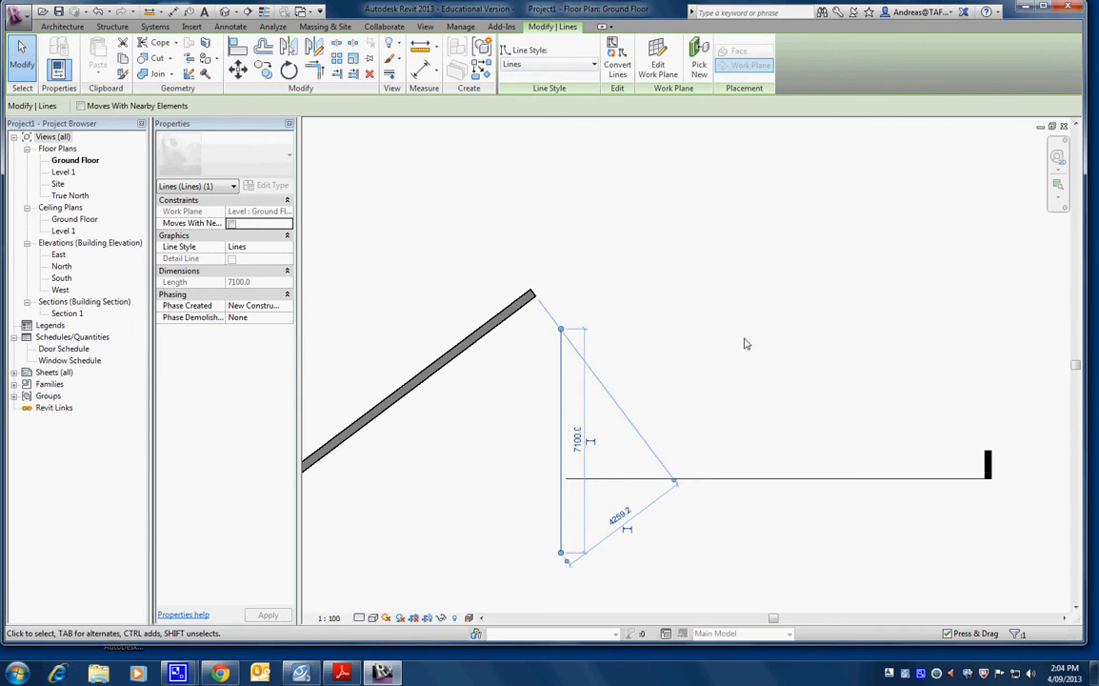
key("Escape")
Step: Try to place an aligned dimension from the horizontal wall's centreline to the upper end of the adjoining diagonal wall
scroll(604, 315, "down", 6)
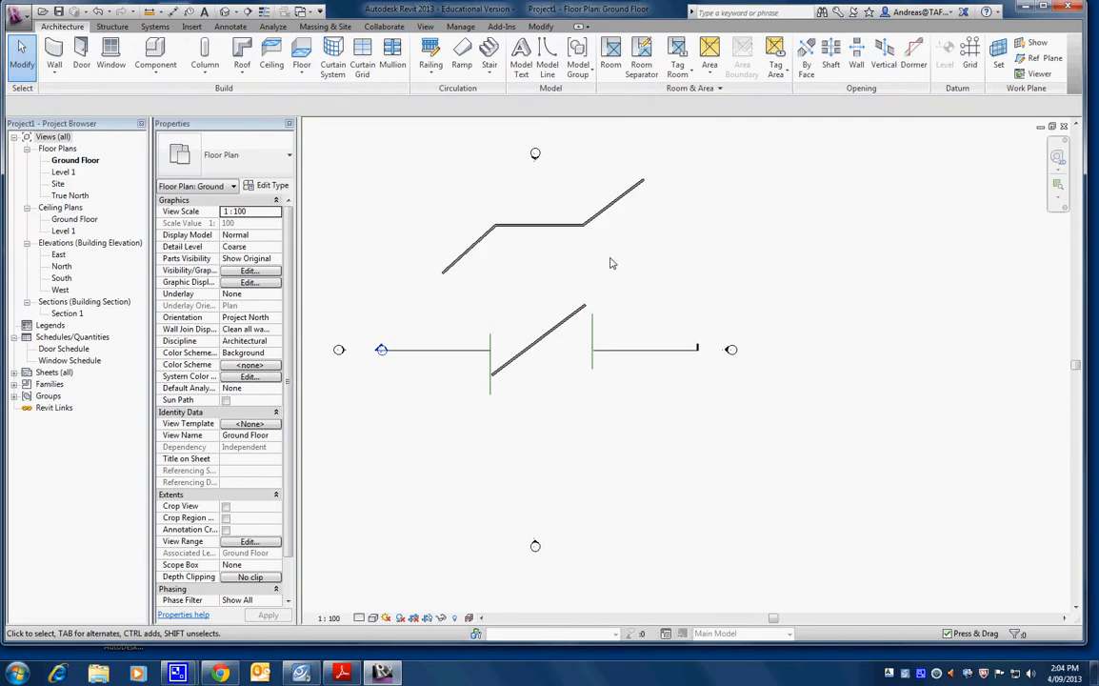
middle_click_drag(639, 271, 632, 362)
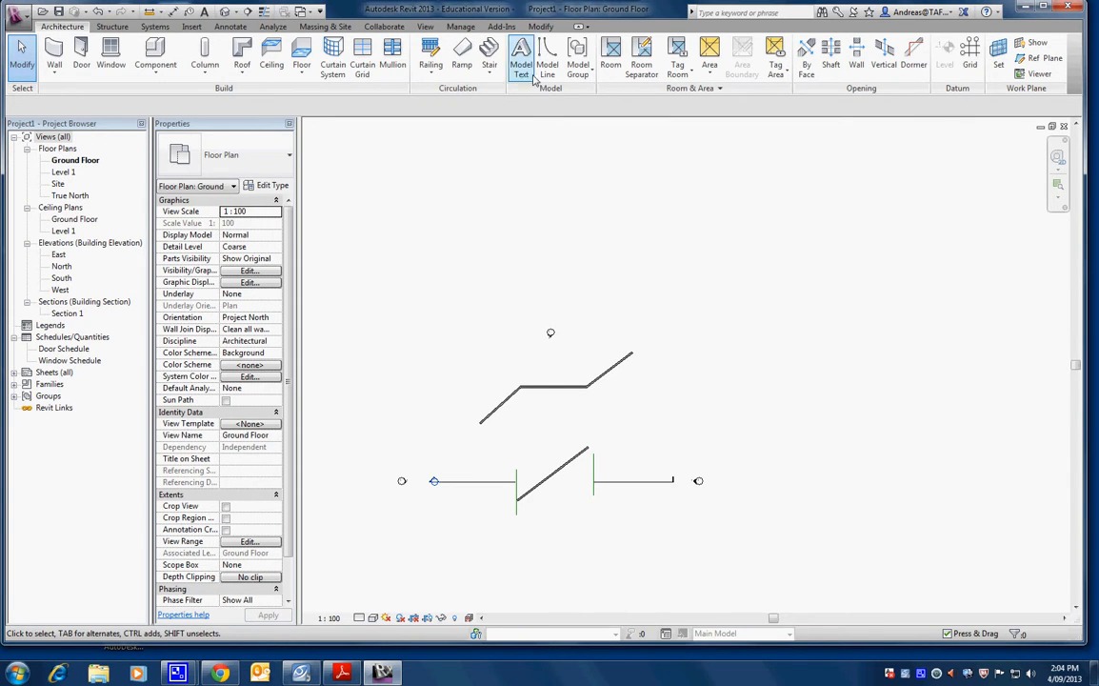
scroll(591, 384, "up", 5)
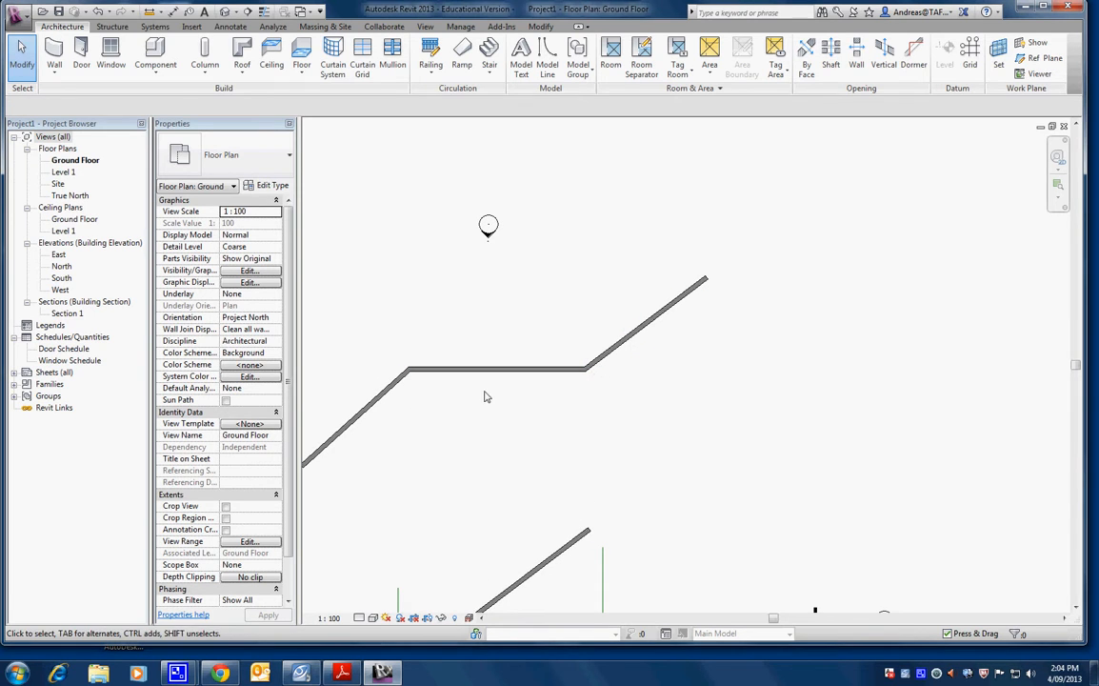
left_click(230, 27)
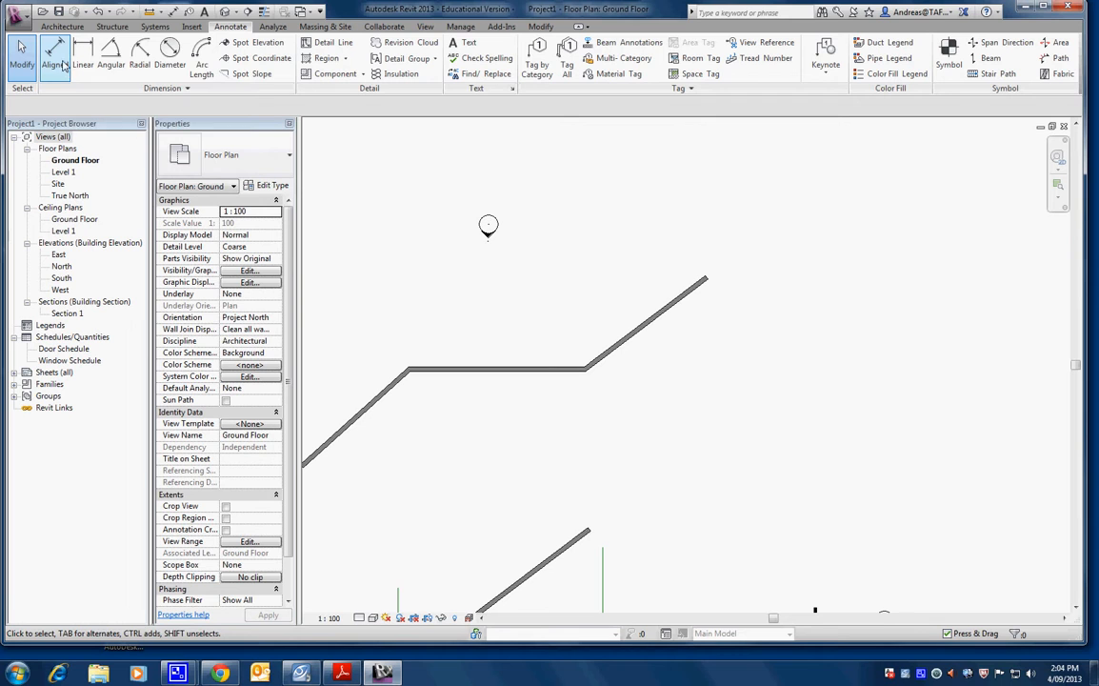
left_click(55, 55)
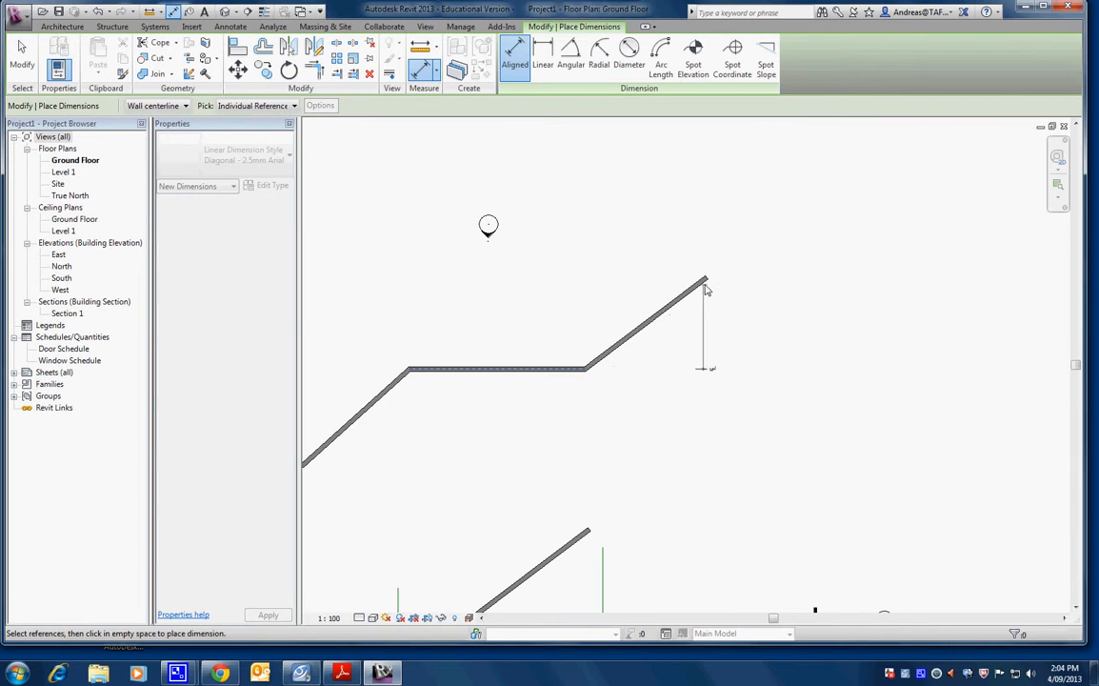
scroll(708, 282, "up", 1)
scroll(707, 283, "up", 1)
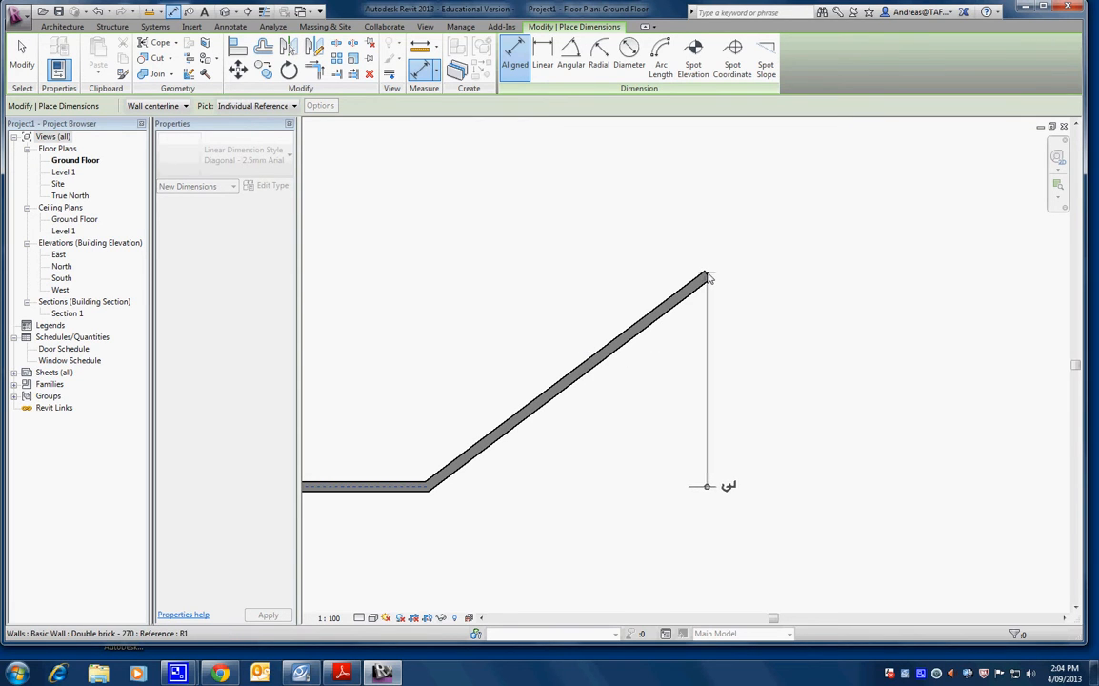
left_click(710, 284)
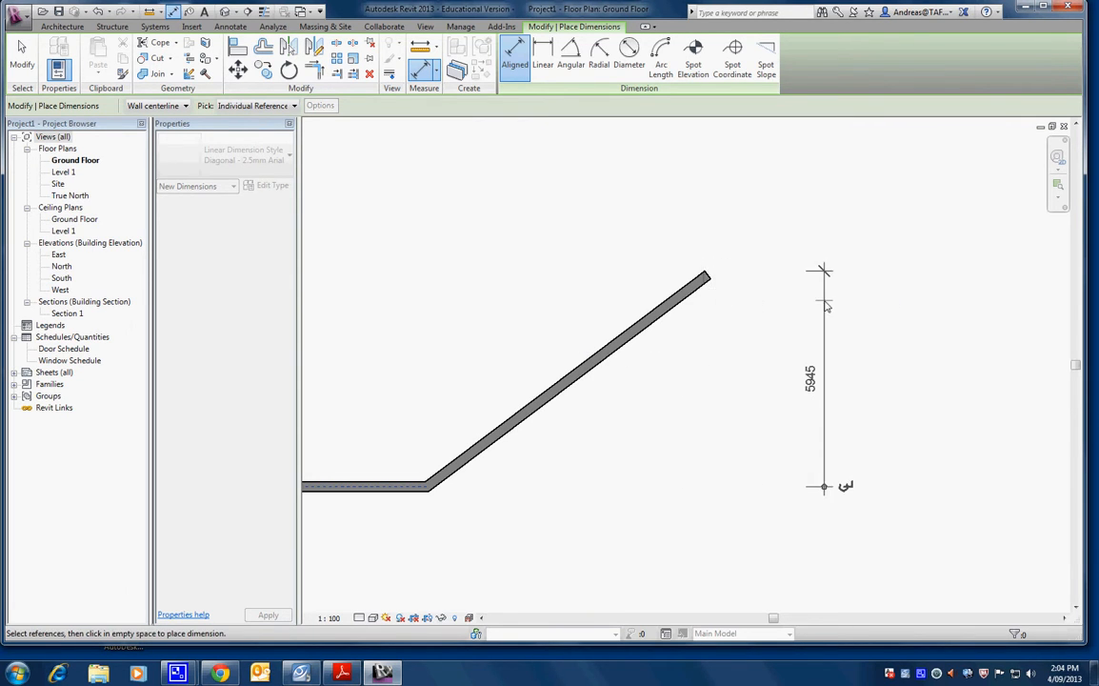
scroll(707, 283, "down", 3)
key("Escape")
key("Escape")
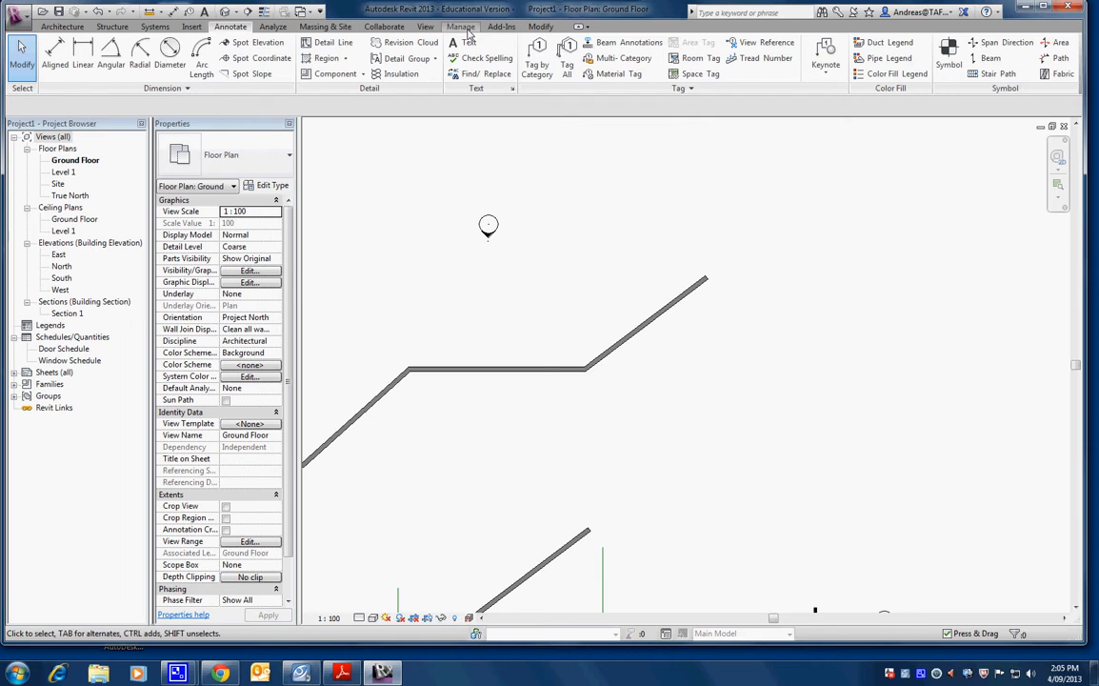
Step: Examine the object snap options and their shortcuts in the Snaps settings, and close them without changes
scroll(277, 57, "down", 5)
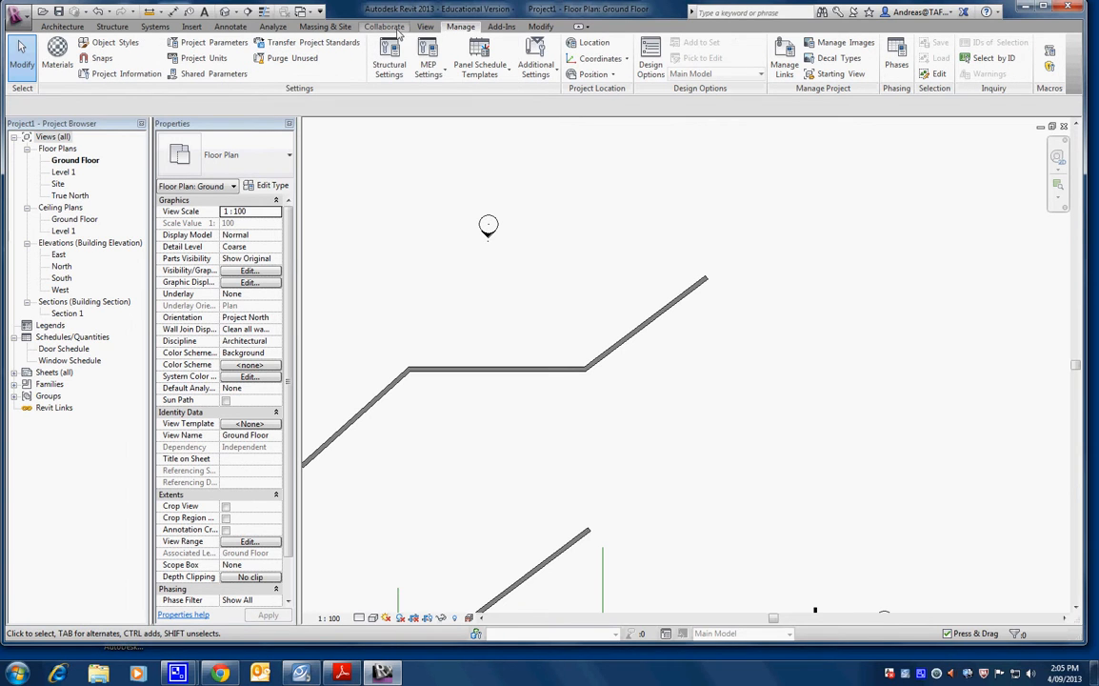
left_click(99, 57)
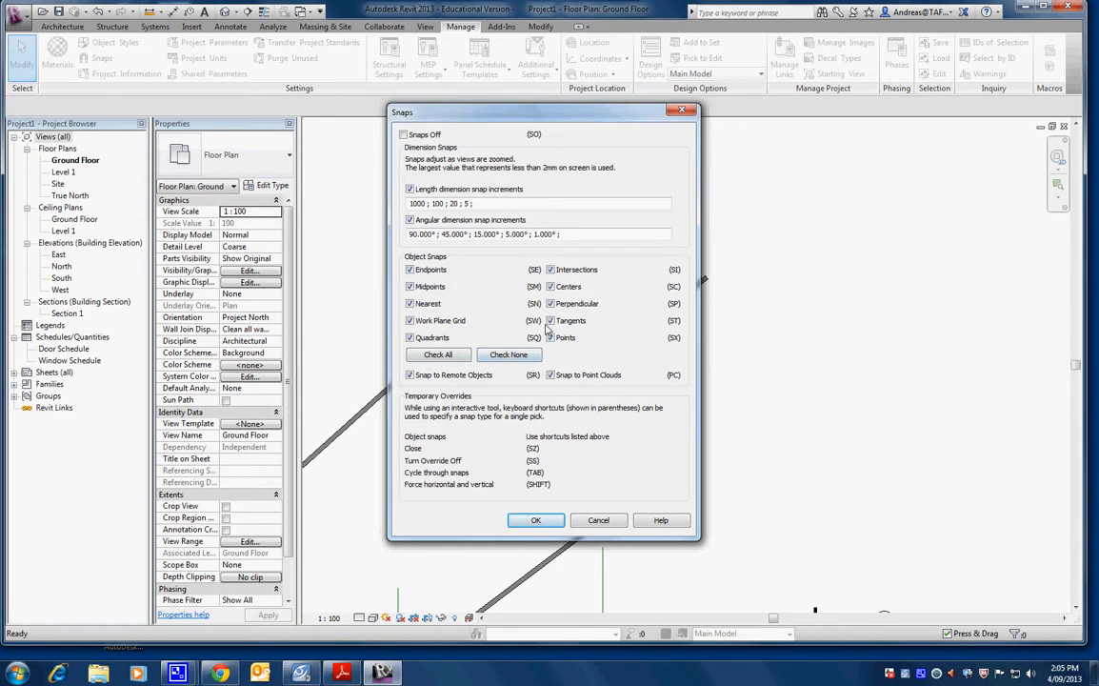
left_click(598, 521)
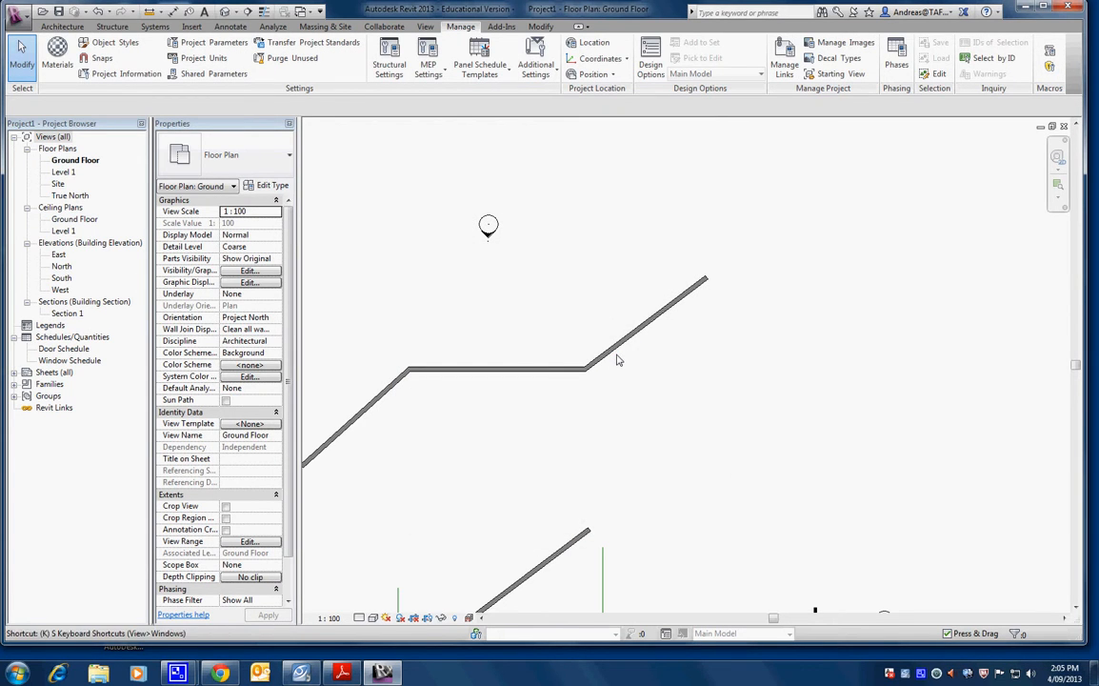
Step: Look through the Keyboard Shortcuts list for commands and their assigned shortcuts, and close it
key("k")
key("s")
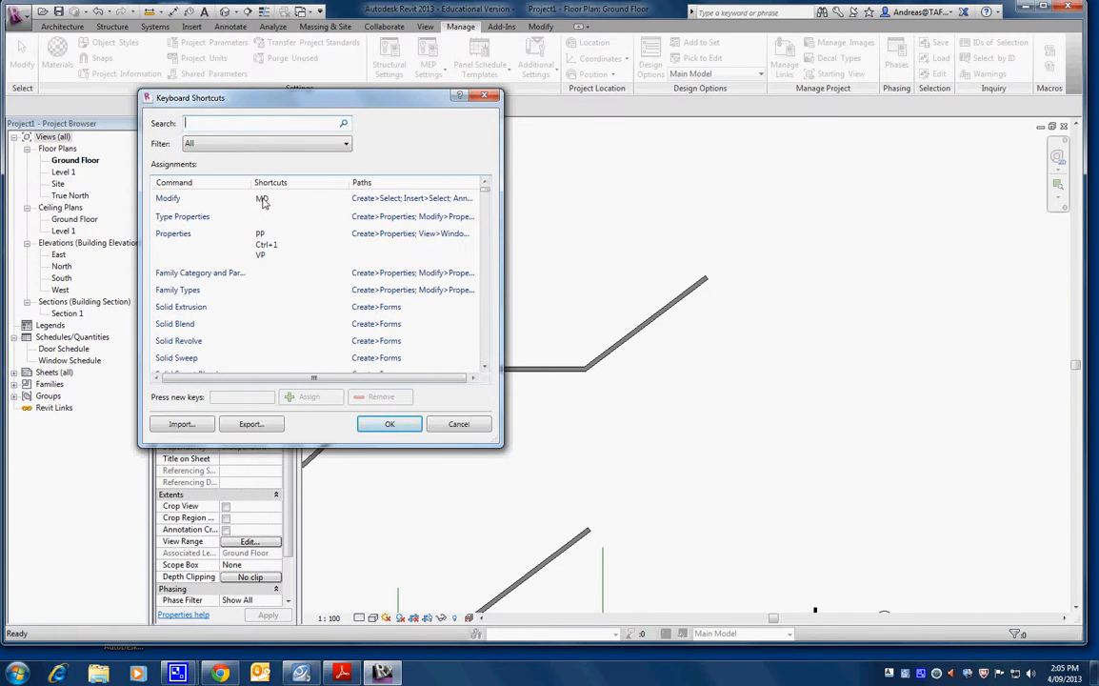
left_click(486, 353)
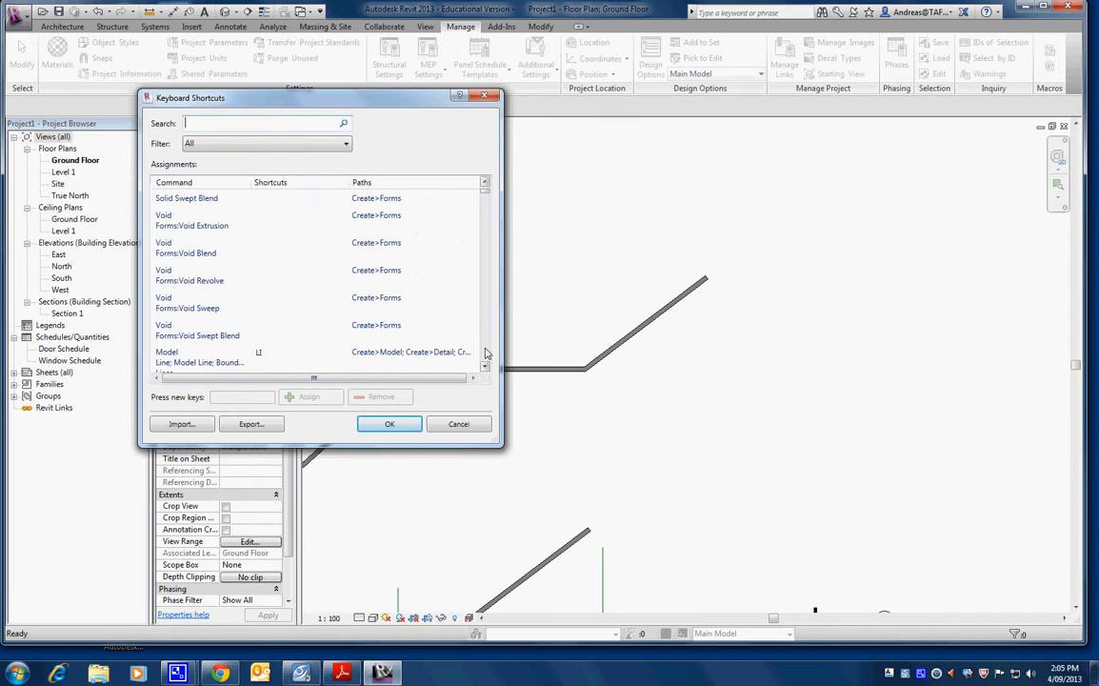
left_click(485, 354)
left_click(485, 354)
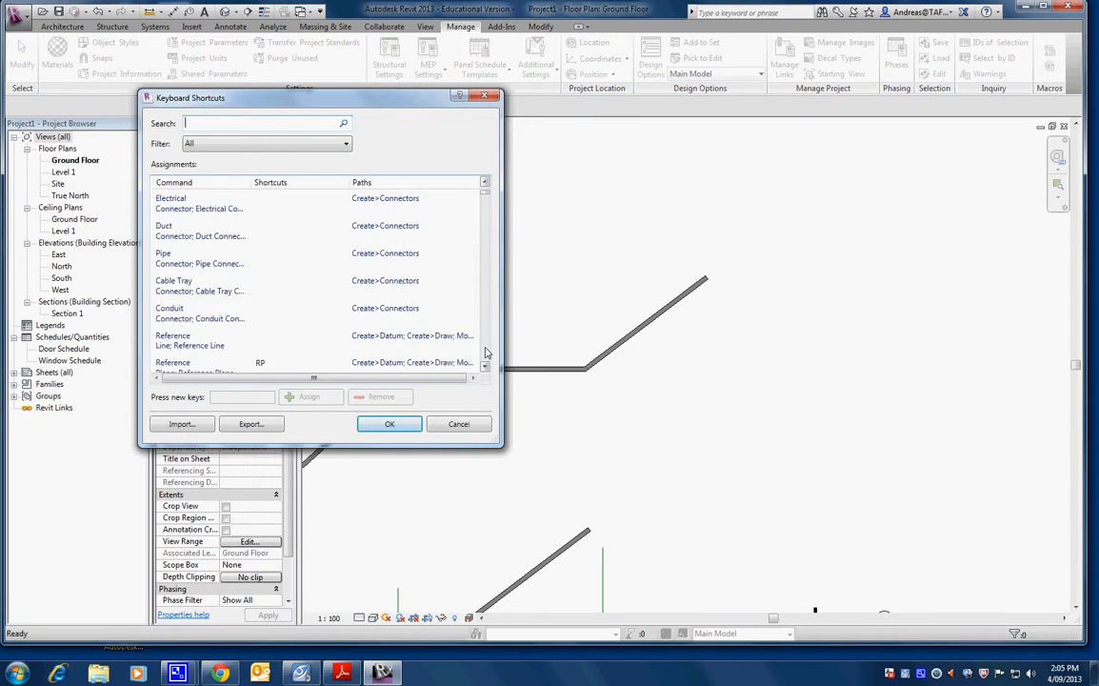
left_click(486, 353)
left_click(485, 354)
left_click(486, 353)
left_click(486, 353)
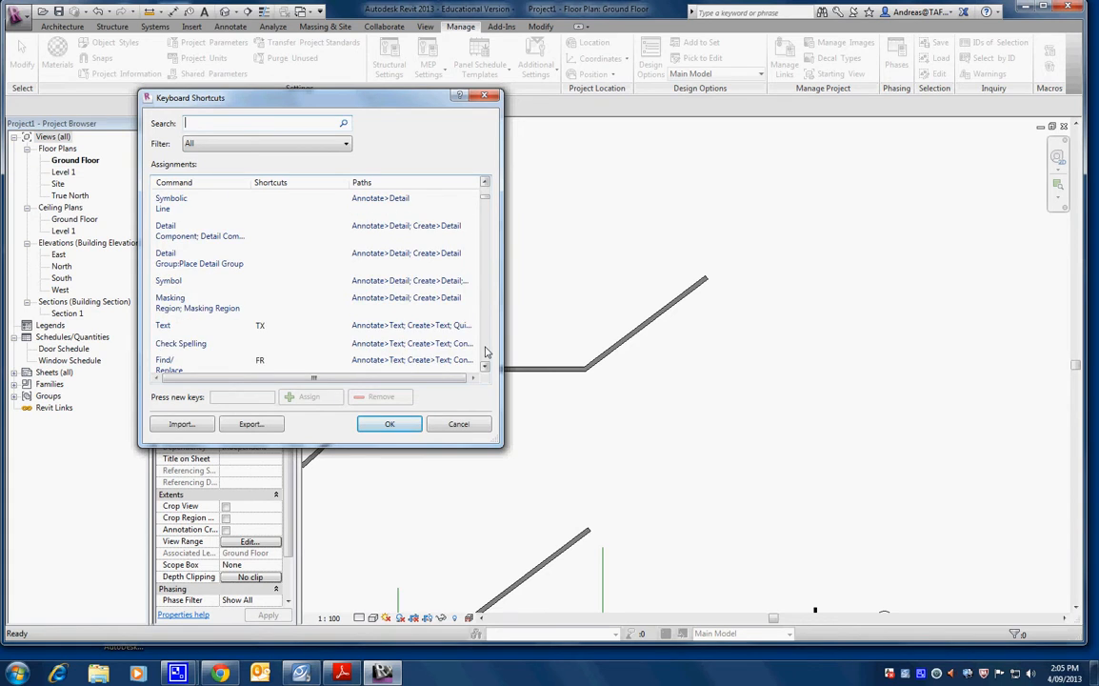
left_click(485, 353)
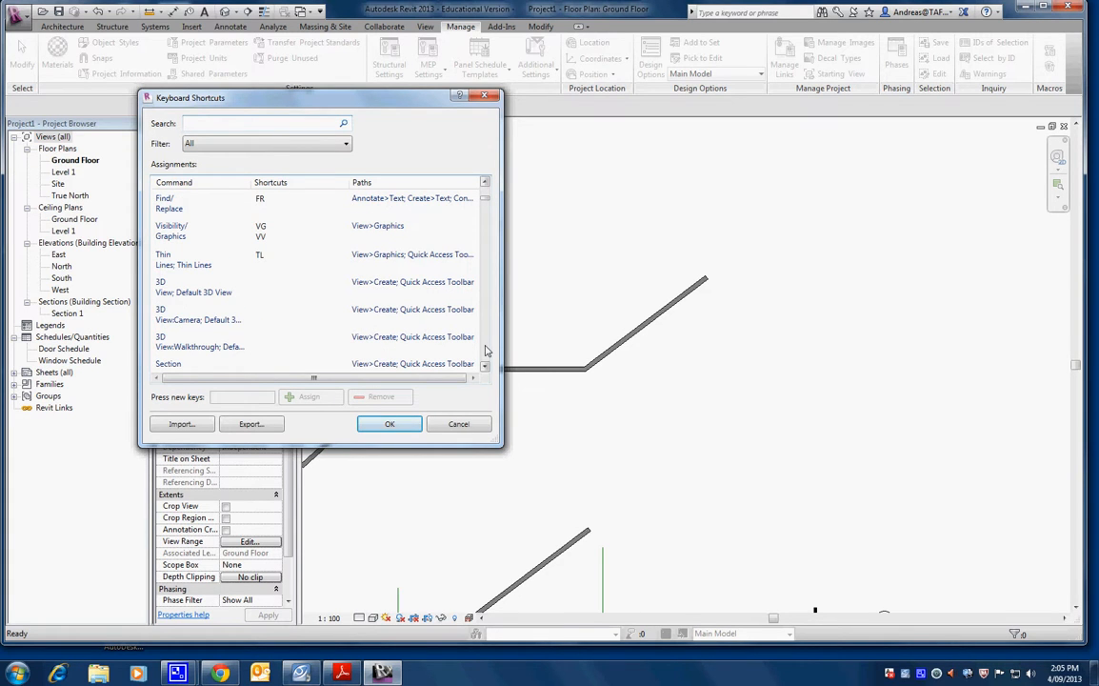
left_click(486, 354)
left_click(485, 353)
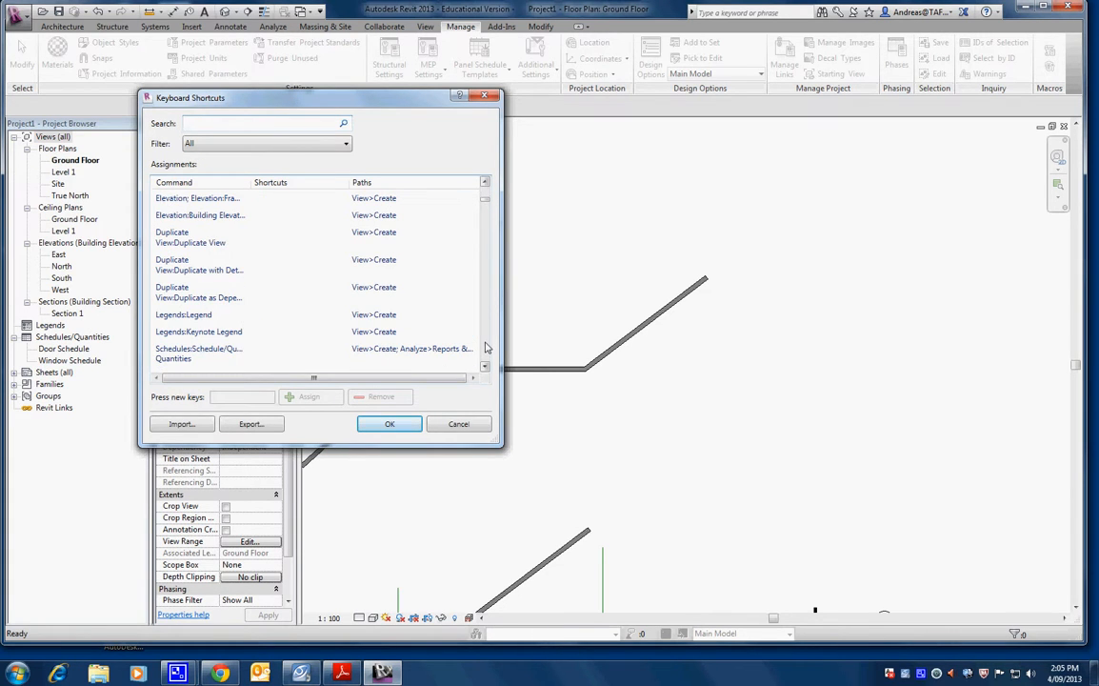
left_click(486, 348)
left_click(486, 347)
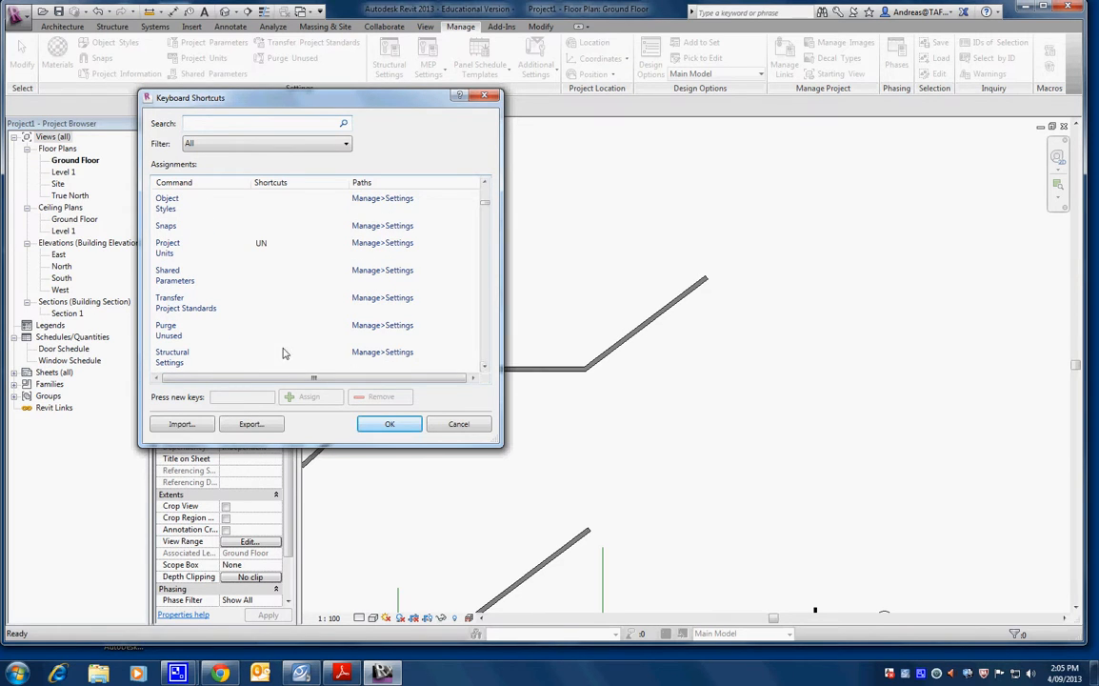
left_click(389, 425)
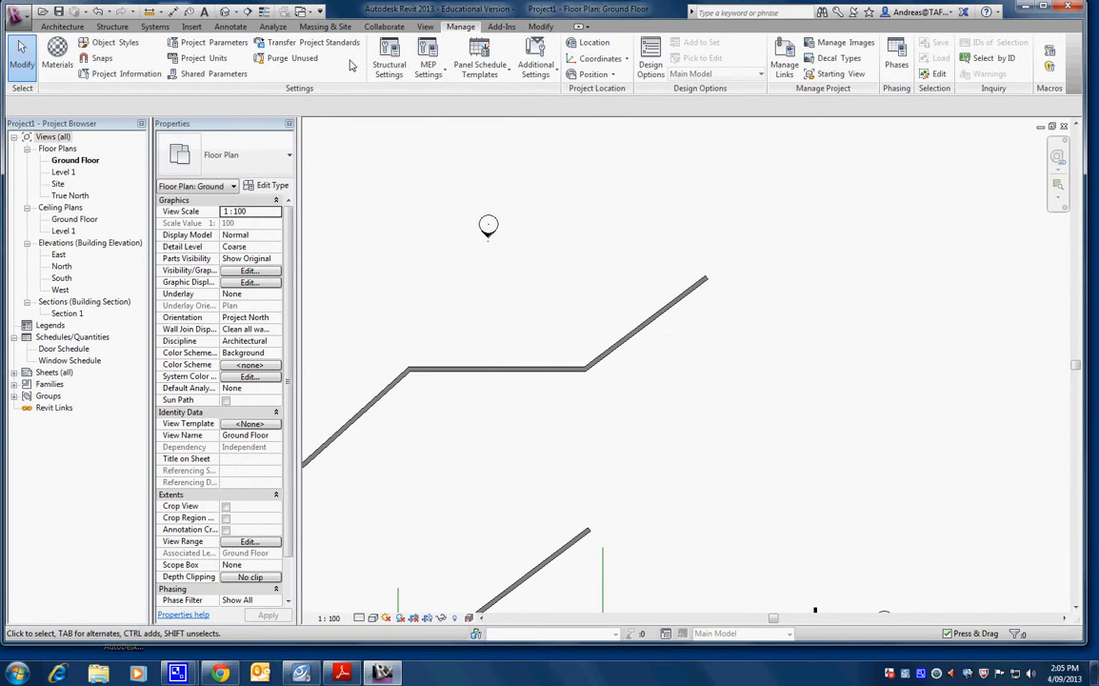
Step: Place an aligned dimension along the diagonal wall at the right end of the wall chain, using Wall faces as the reference
left_click(229, 26)
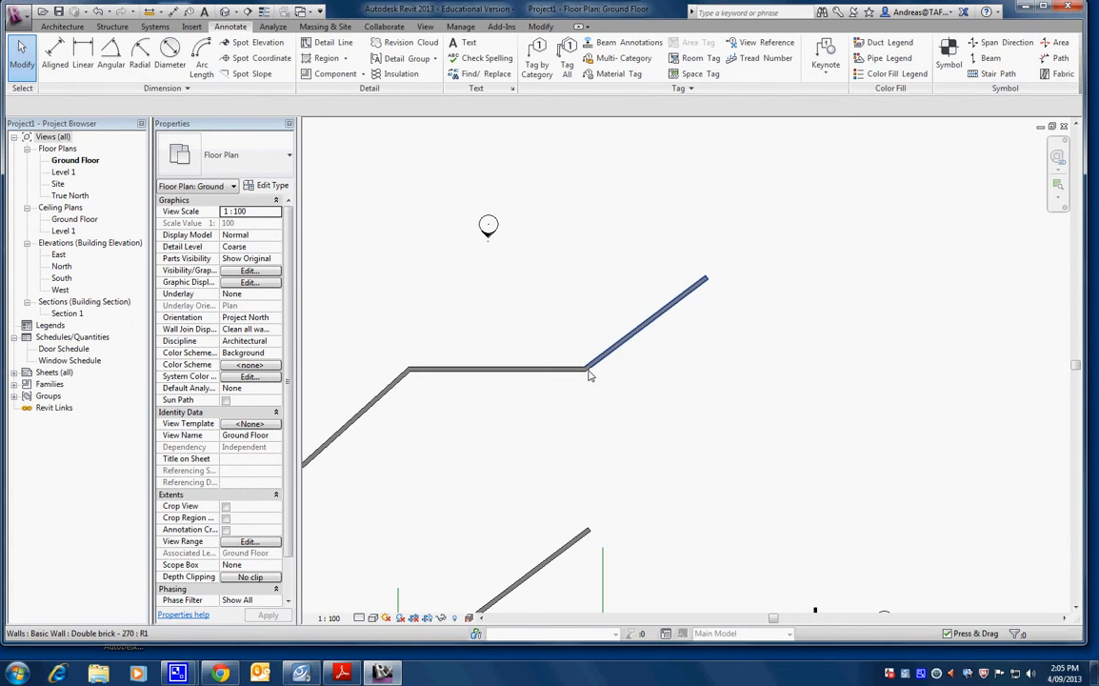
left_click(55, 48)
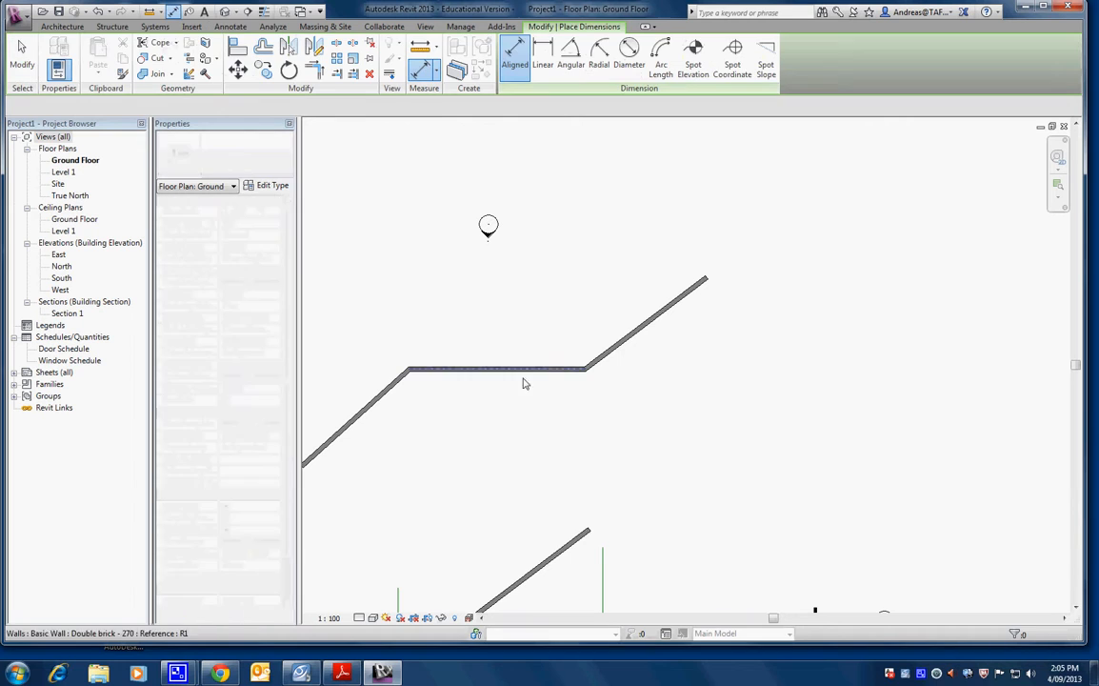
scroll(587, 377, "up", 3)
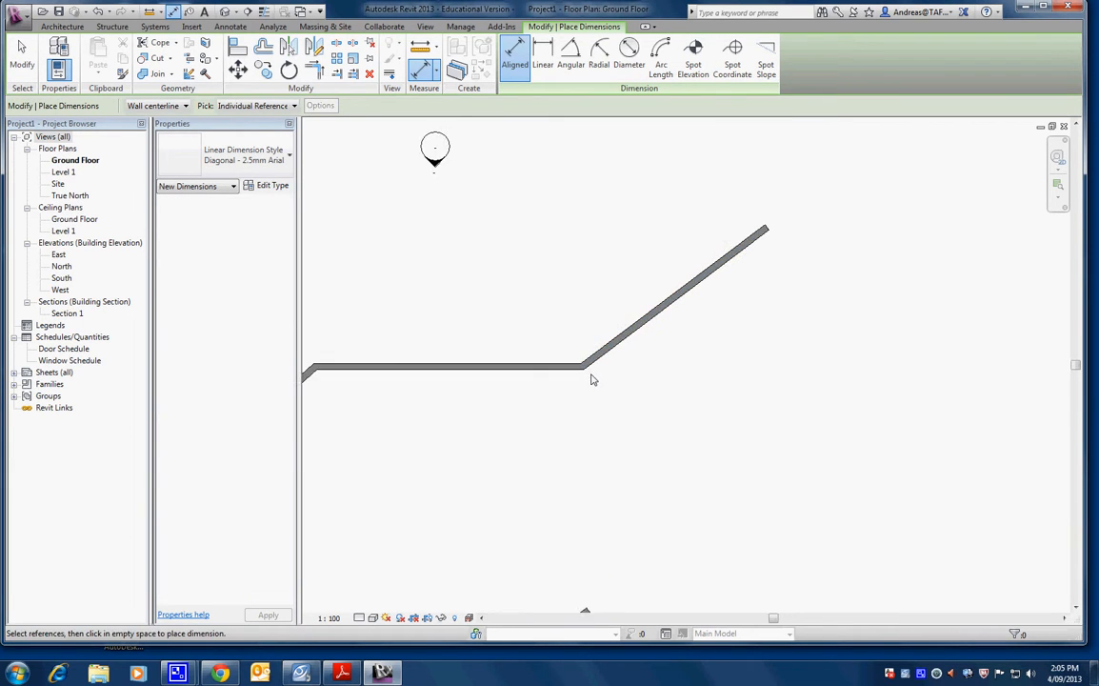
left_click(183, 105)
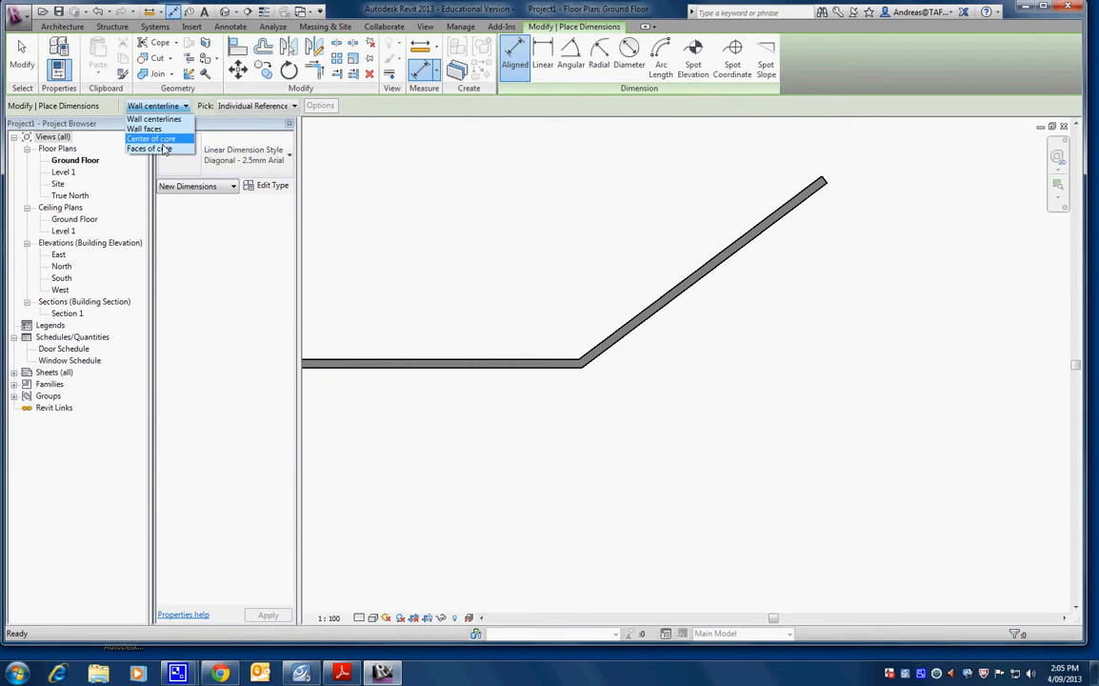
left_click(152, 139)
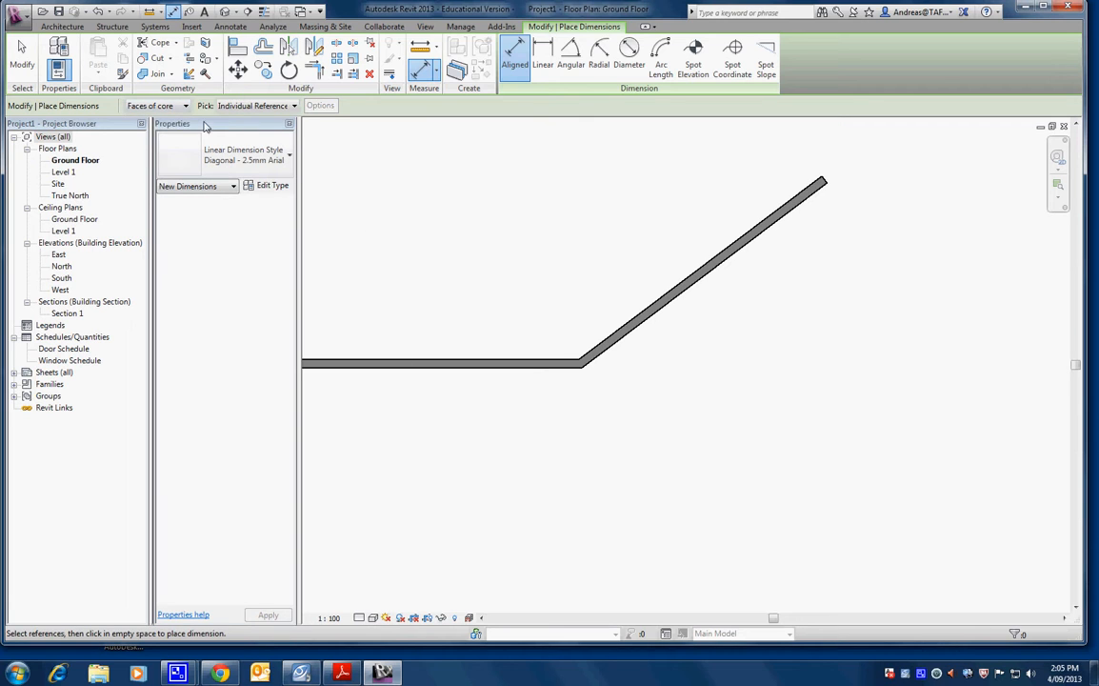
left_click(169, 104)
left_click(162, 129)
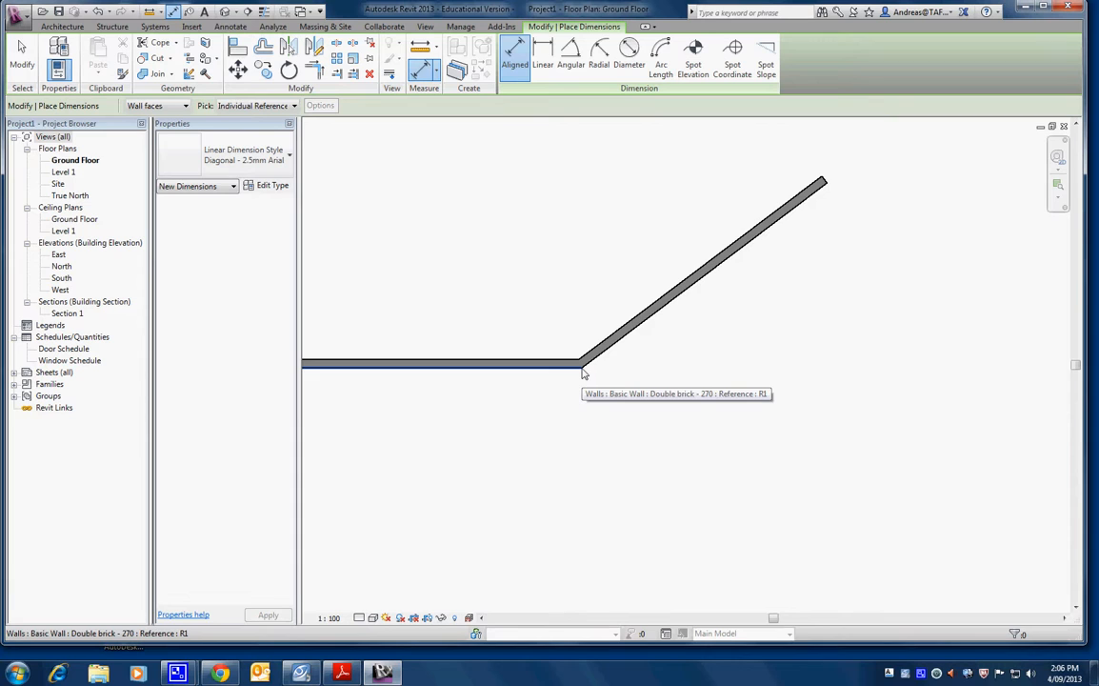
key("Tab")
key("Tab")
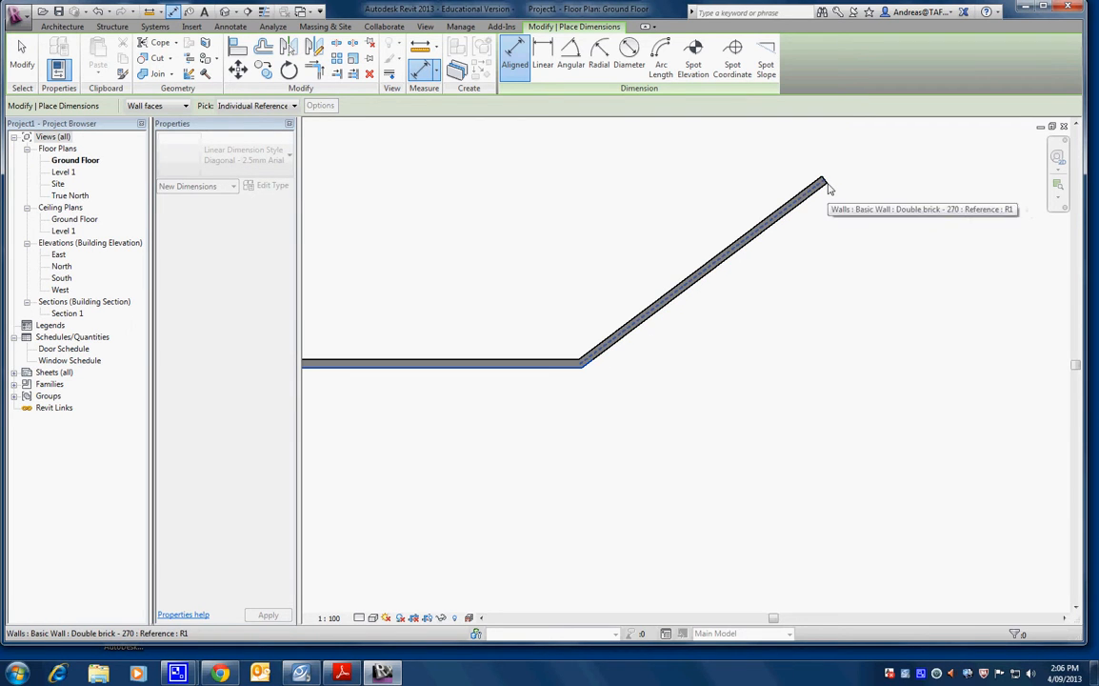
left_click(827, 188)
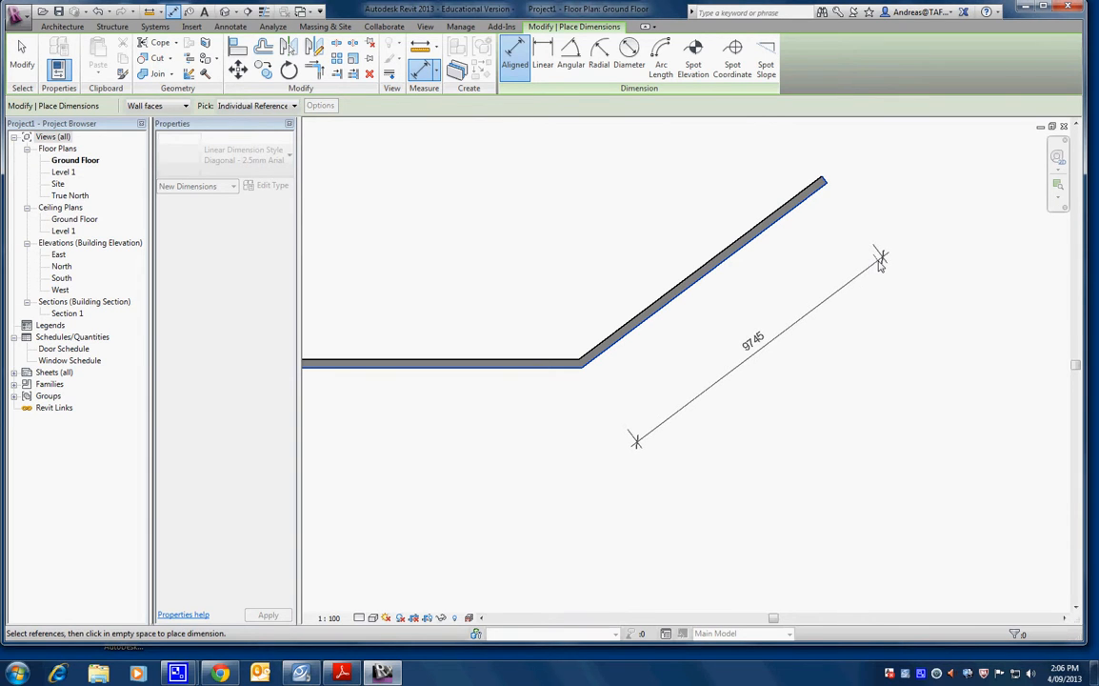
left_click(872, 244)
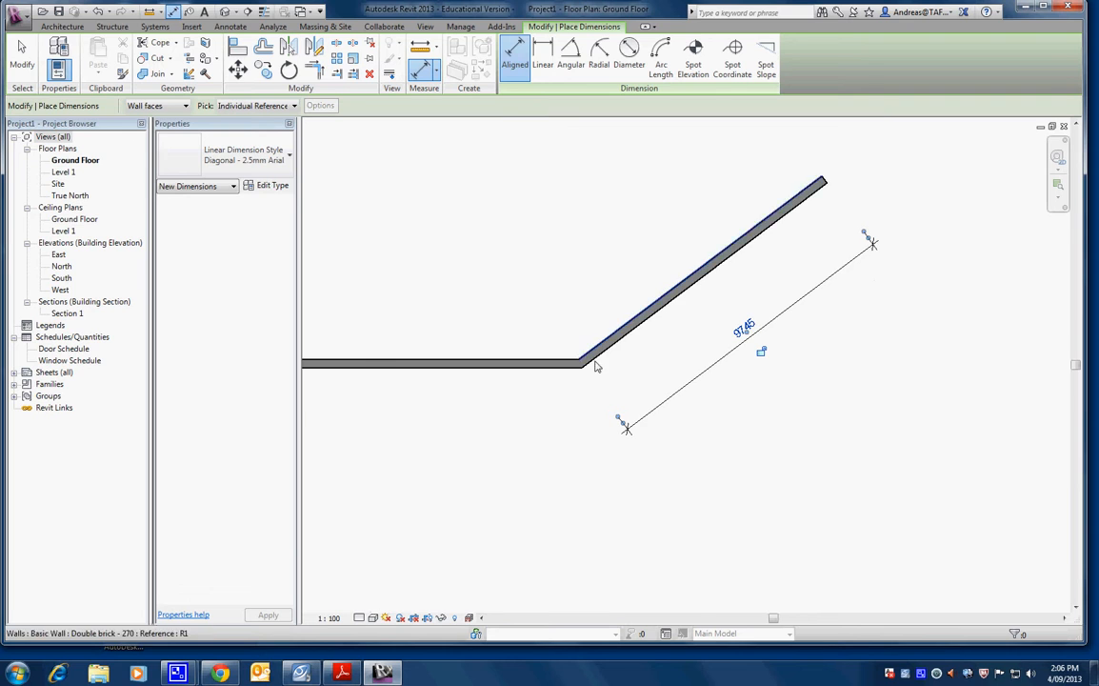
Step: Place an aligned dimension along the chain's left diagonal wall with the pick option set to Entire Walls, offset below the wall
scroll(615, 422, "down", 3)
middle_click_drag(614, 424, 751, 425)
scroll(699, 444, "down", 2)
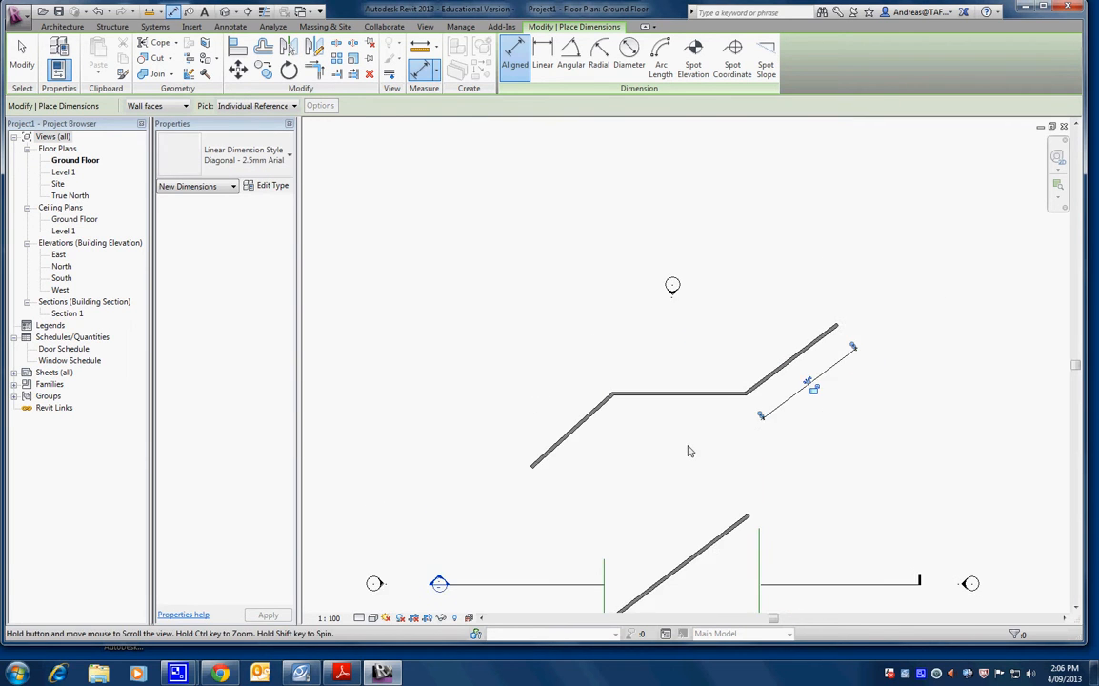
middle_click_drag(689, 449, 641, 361)
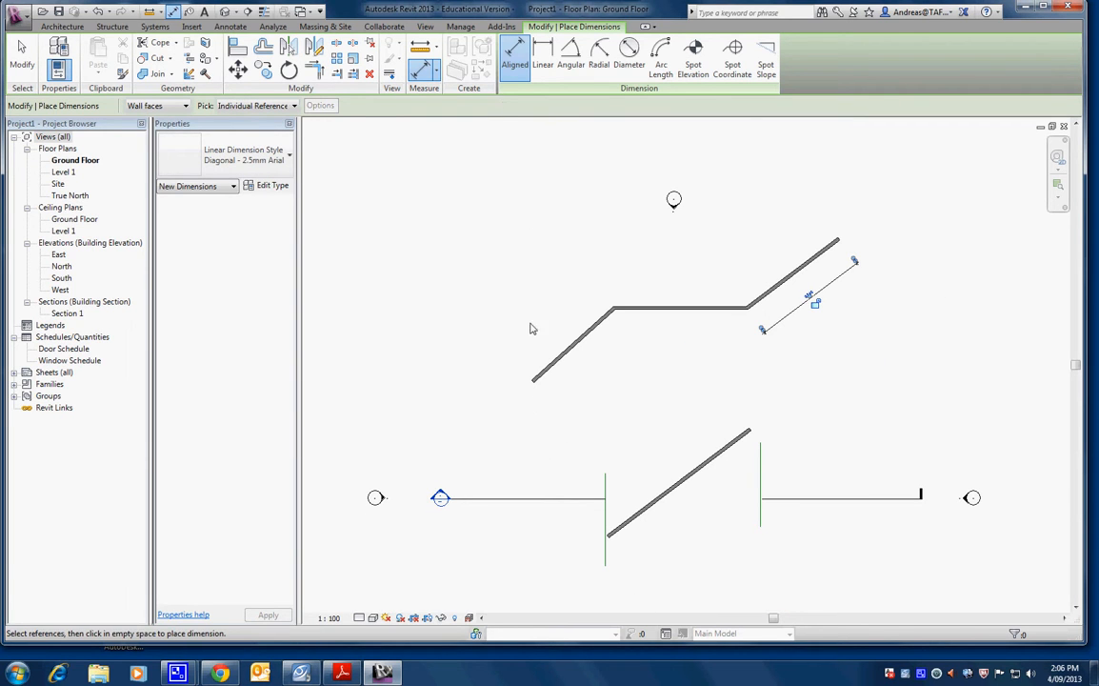
scroll(534, 384, "up", 4)
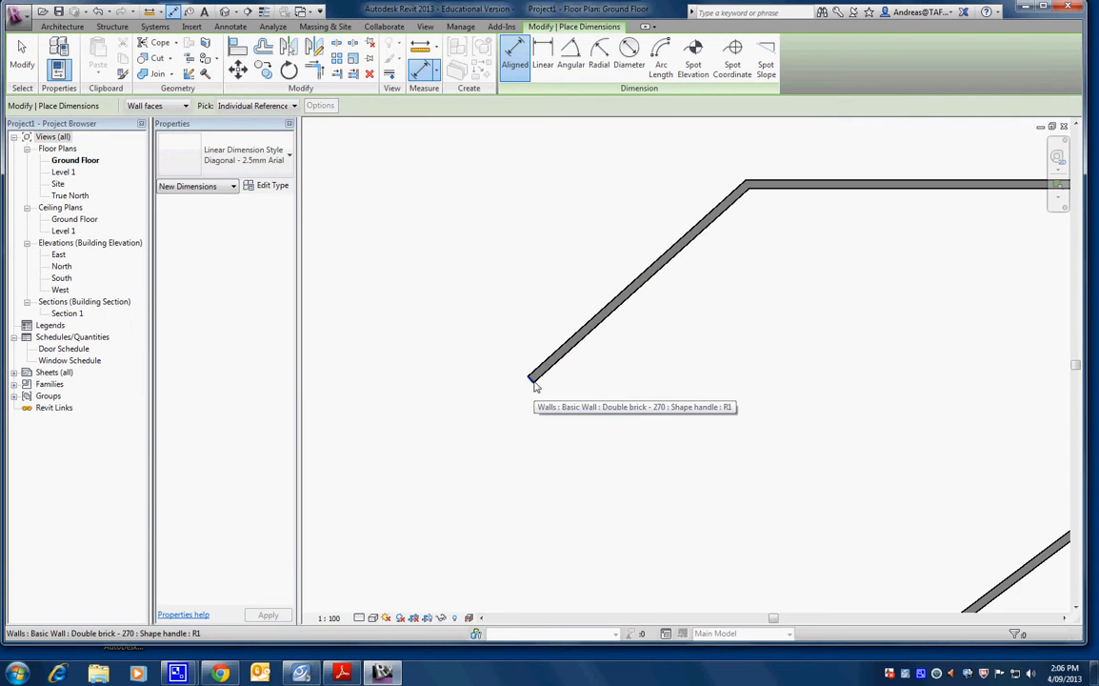
key("Tab")
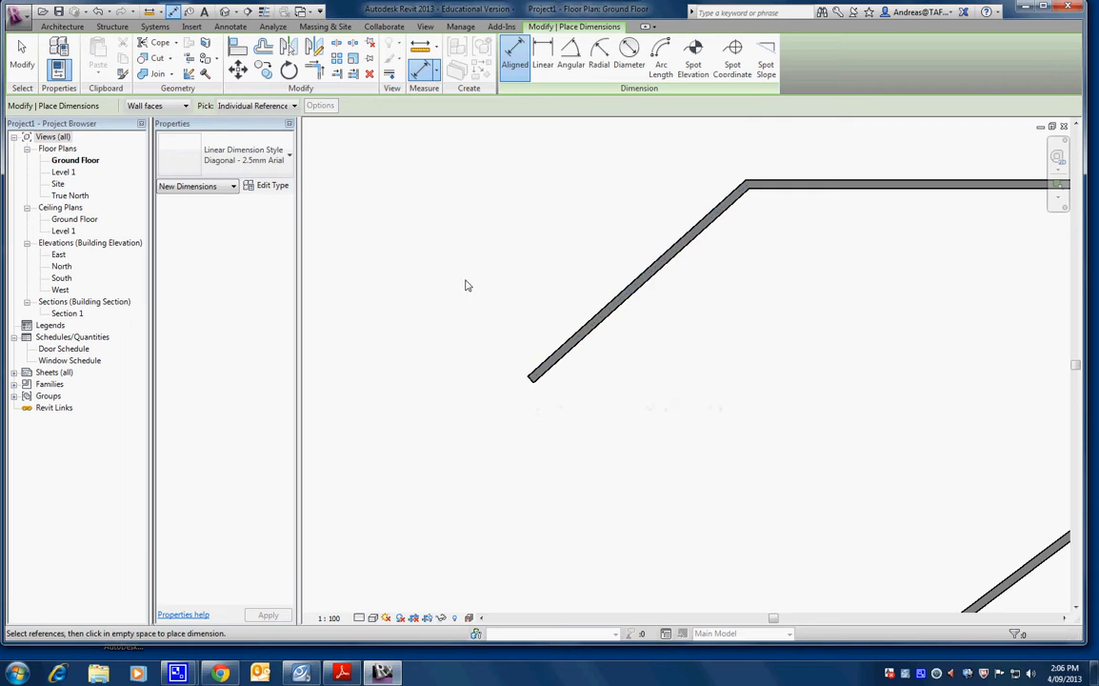
left_click(261, 105)
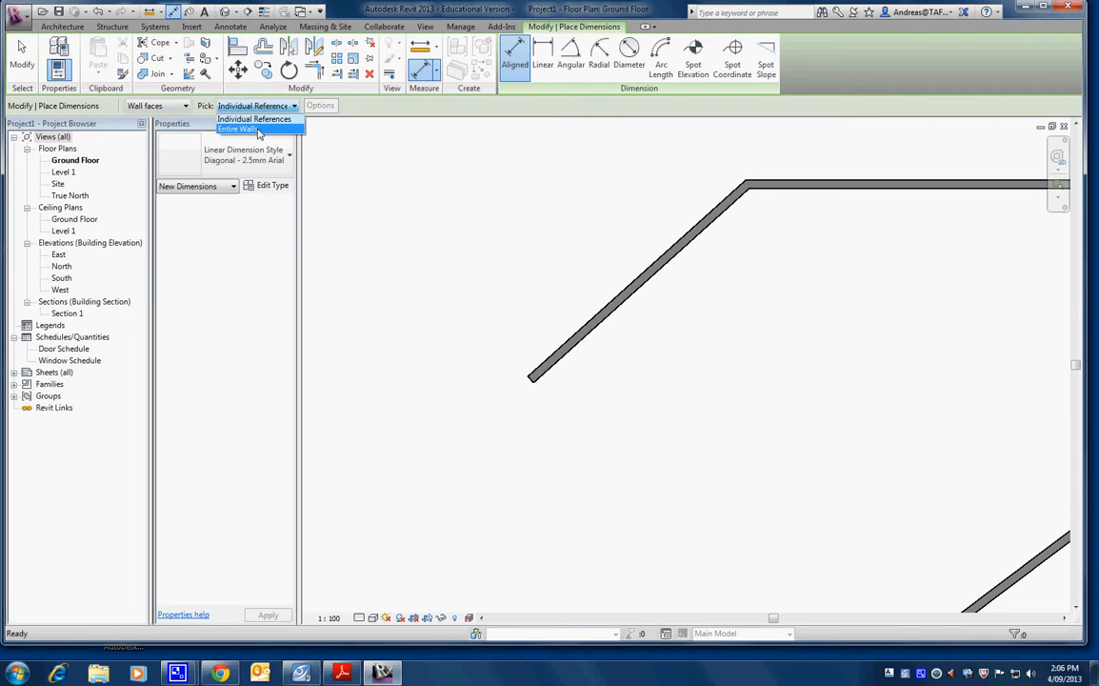
left_click(238, 128)
left_click(591, 327)
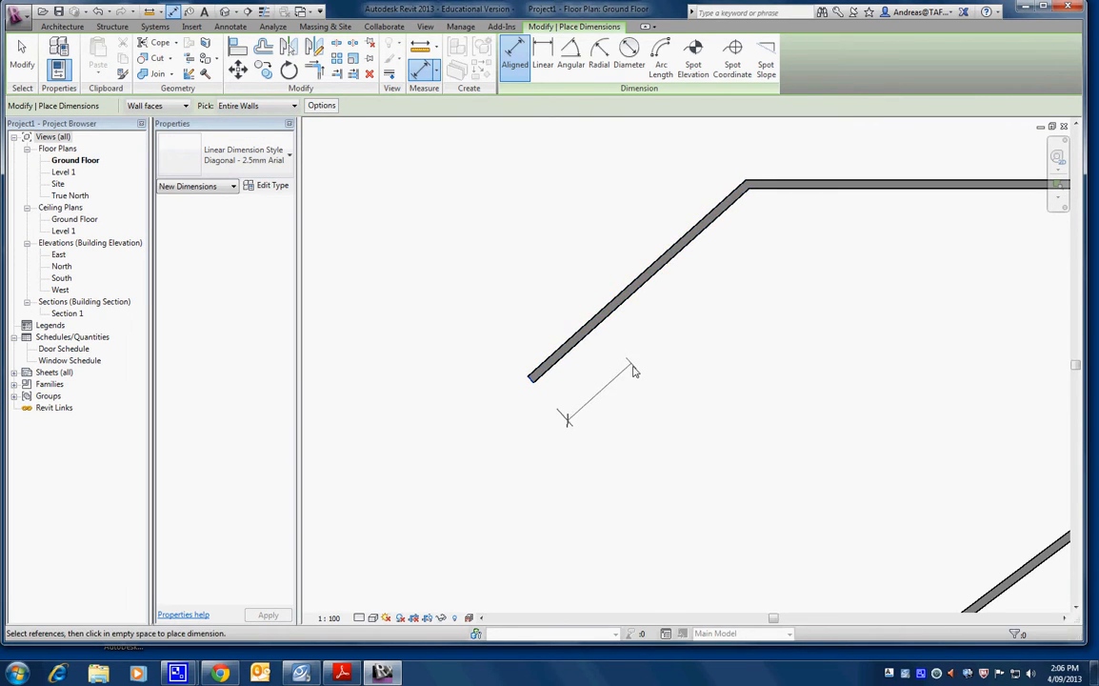
left_click(749, 194)
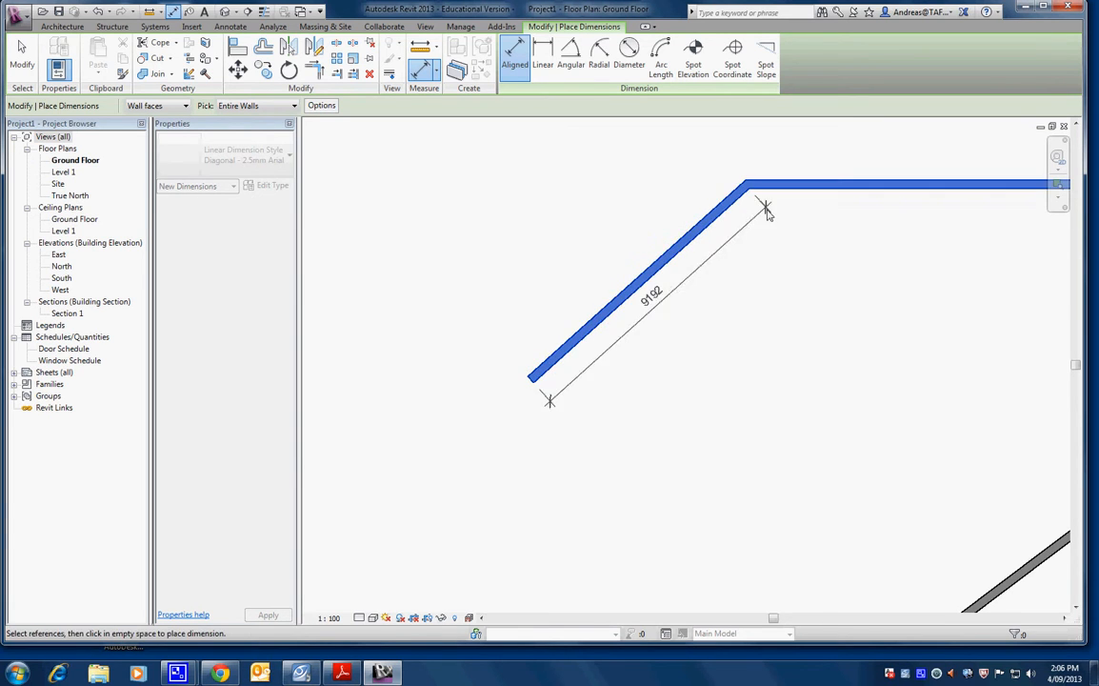
left_click(819, 273)
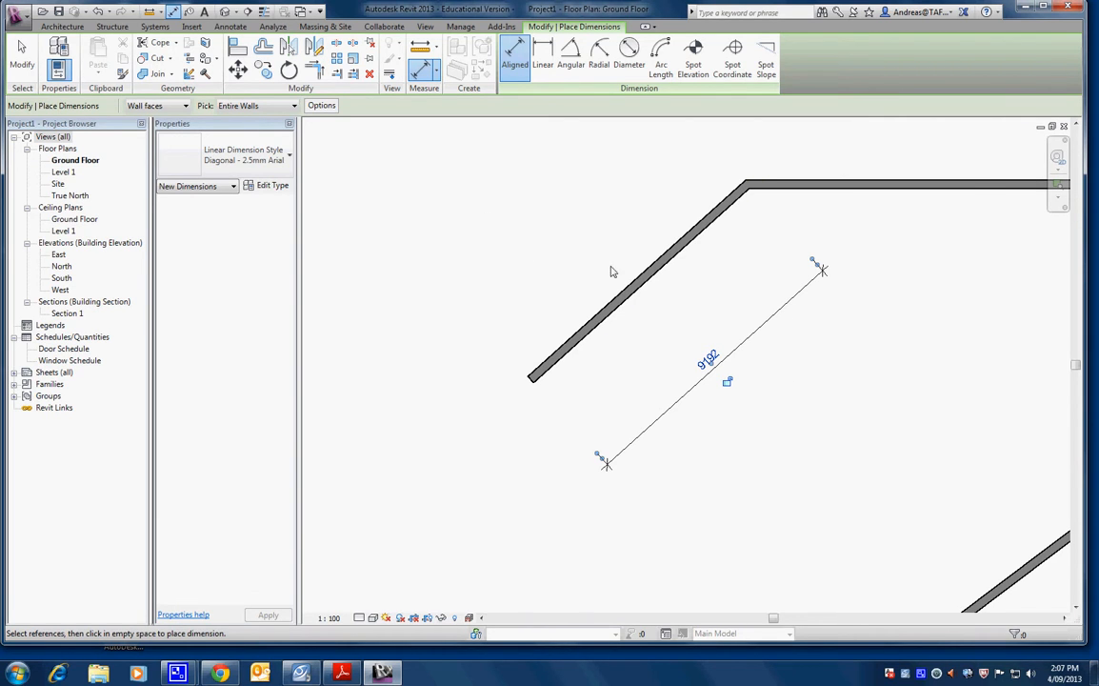
Step: Draw a rectangle of Double brick - 270 walls, about 14230 by 6330 mm, in the empty area right of the lone diagonal wall
scroll(557, 250, "down", 3)
middle_click_drag(610, 304, 514, 259)
scroll(466, 360, "up", 1)
scroll(506, 379, "down", 2)
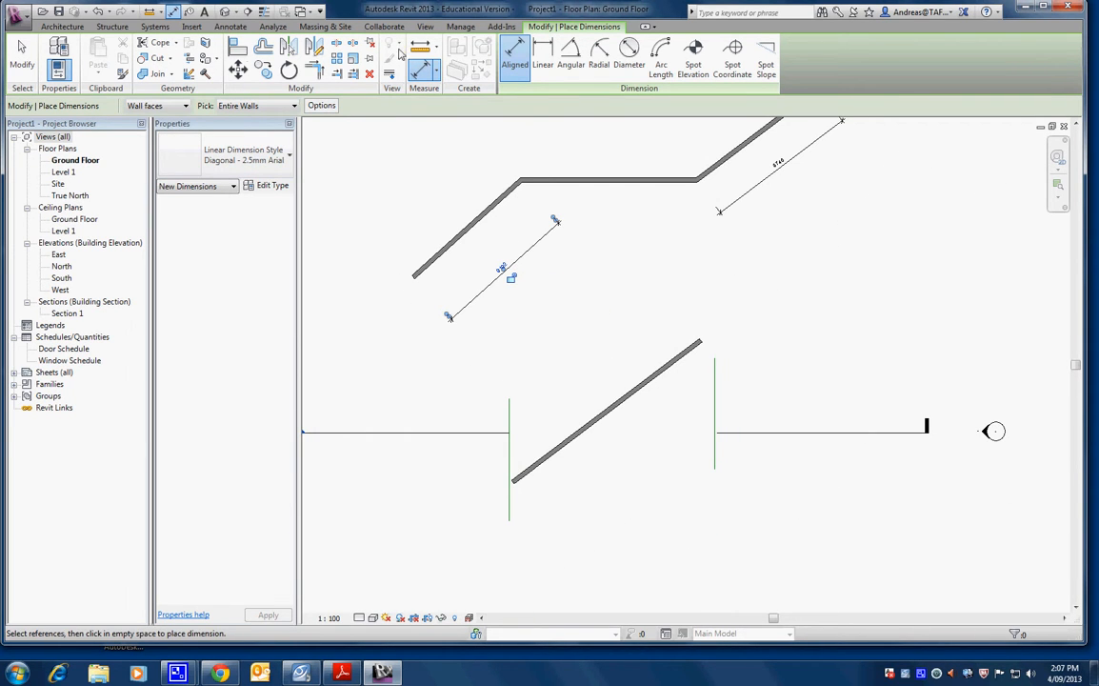
left_click(59, 25)
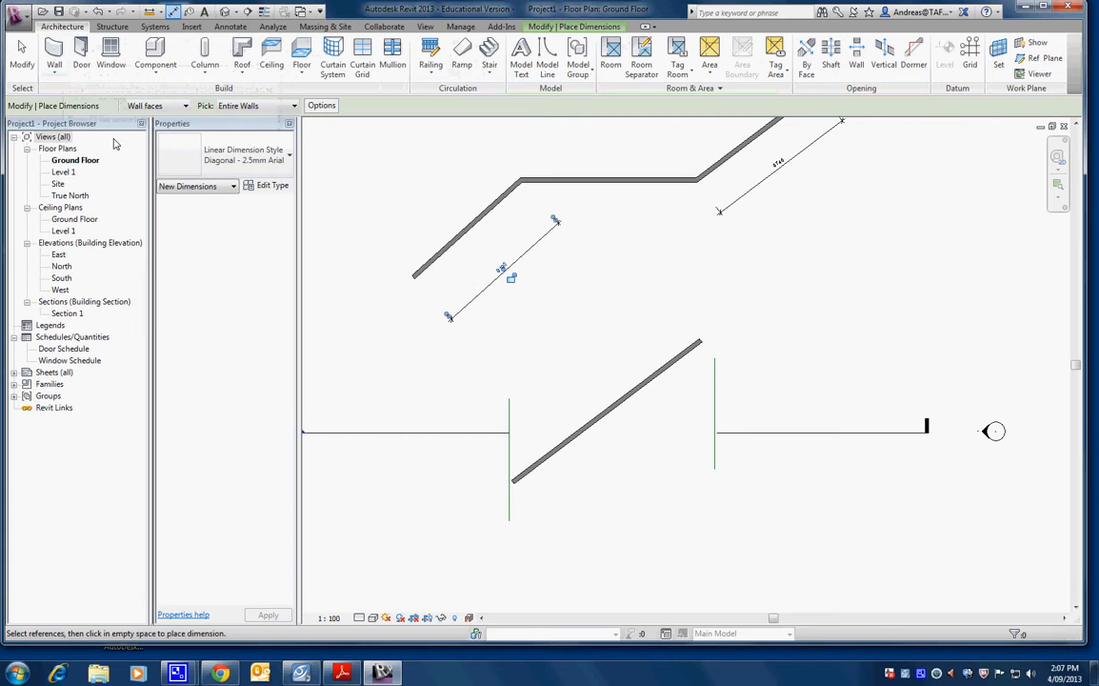
left_click(54, 56)
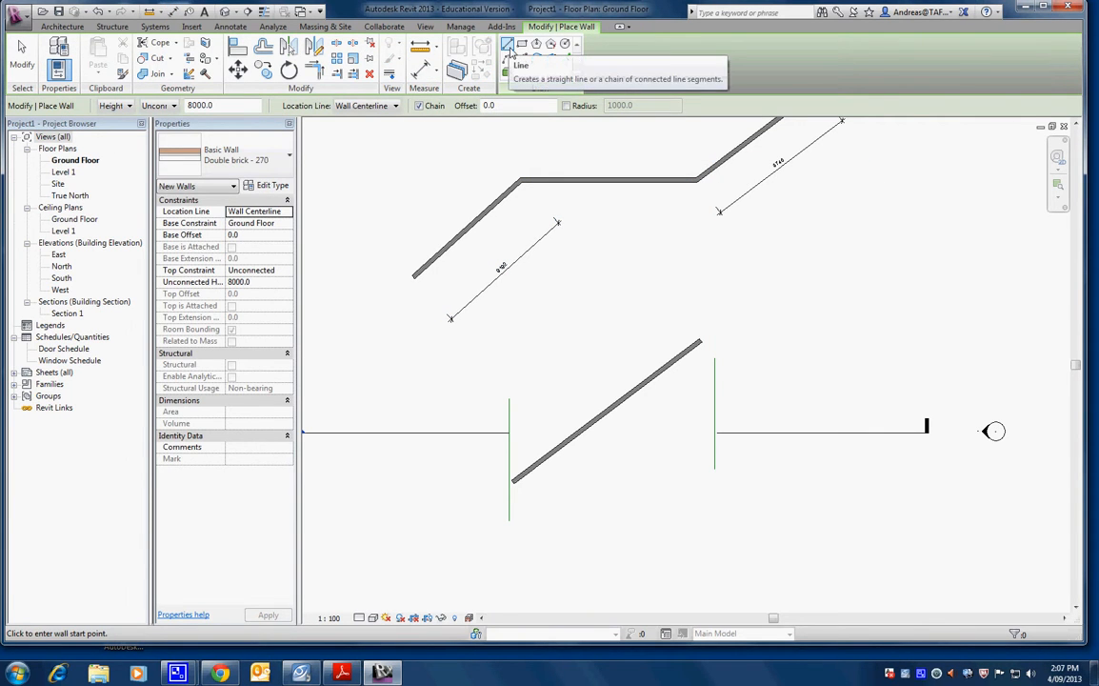
left_click(522, 45)
left_click(776, 288)
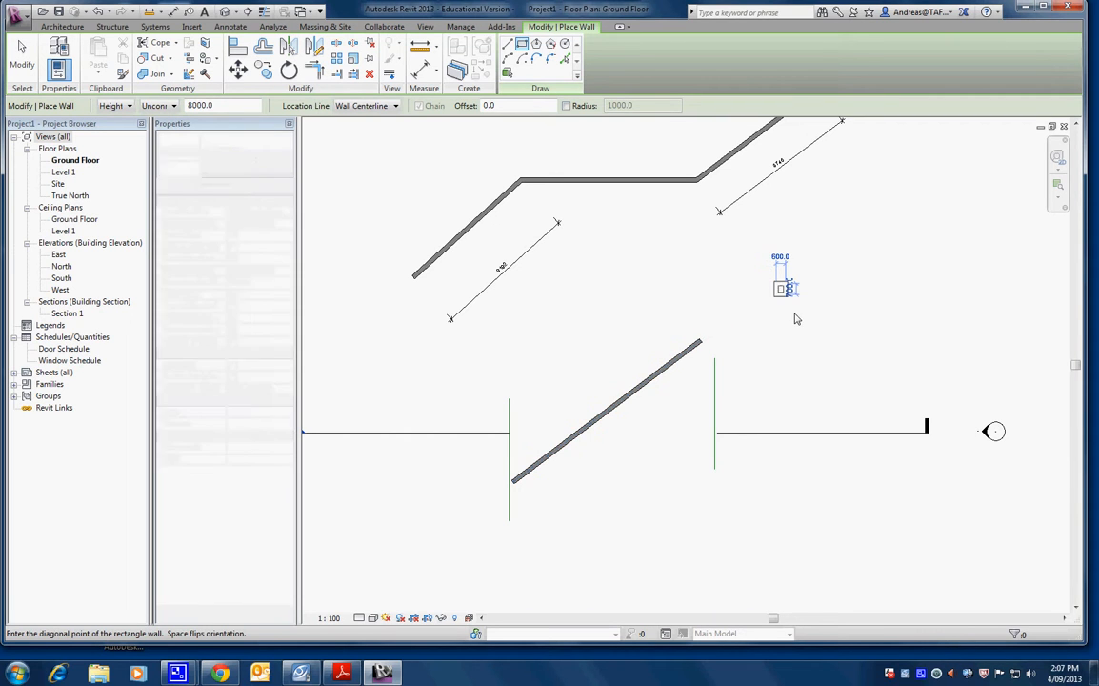
left_click(991, 392)
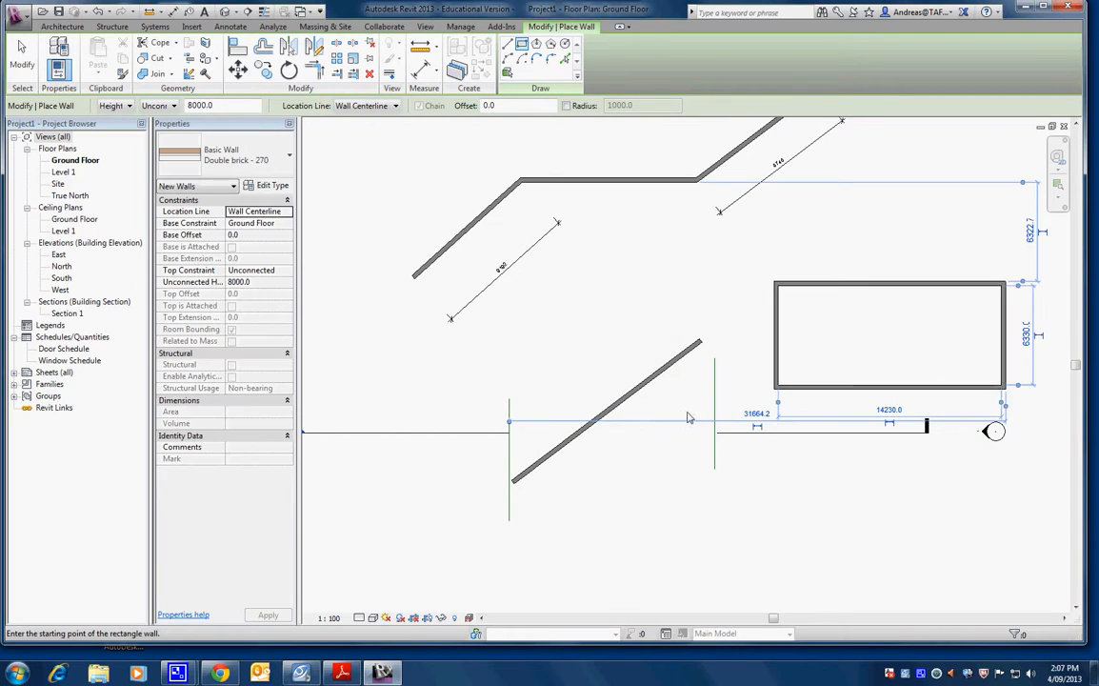
Step: Start a linear dimension and try to pick the rectangular room's upper-left corner as its first reference
middle_click_drag(827, 345, 685, 360)
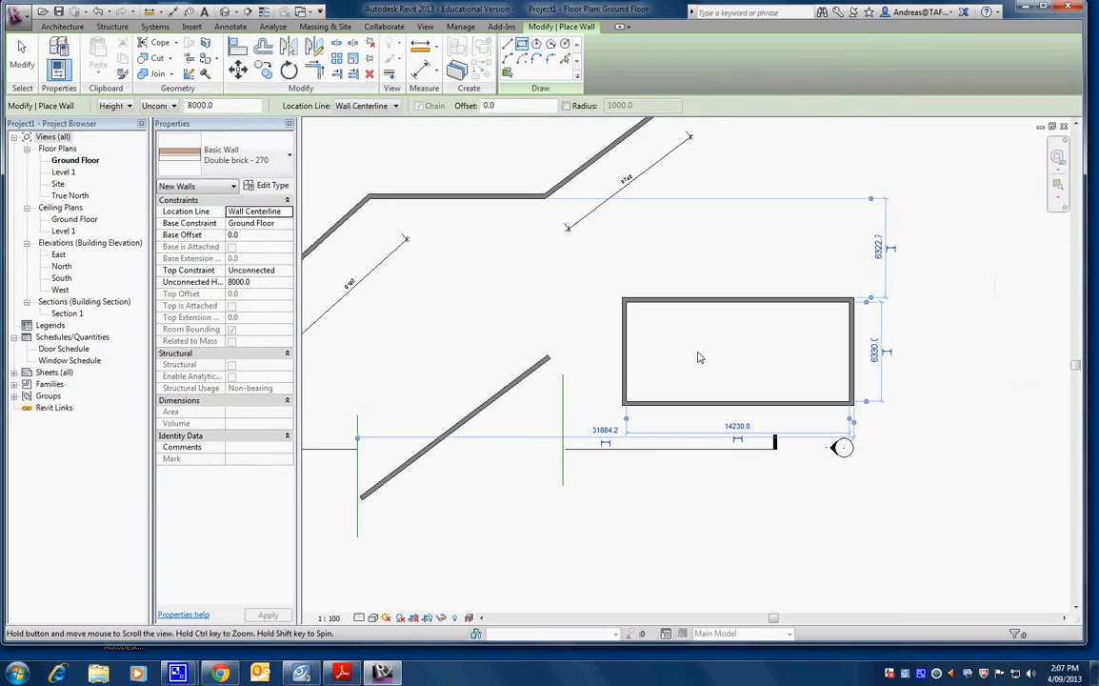
left_click(438, 80)
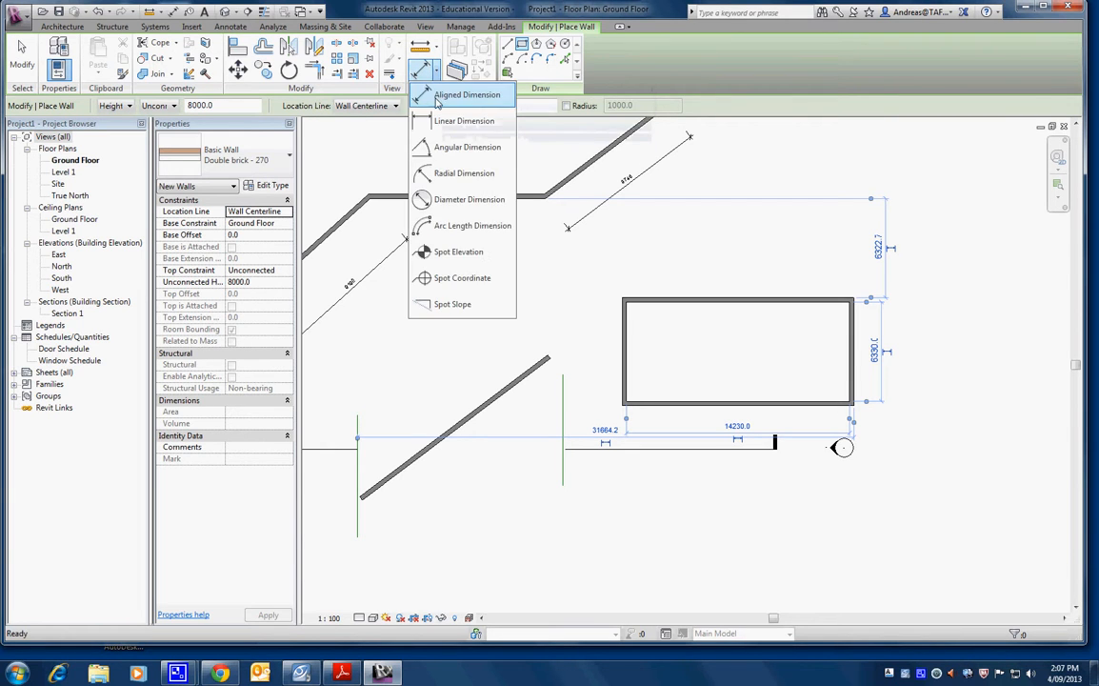
left_click(459, 127)
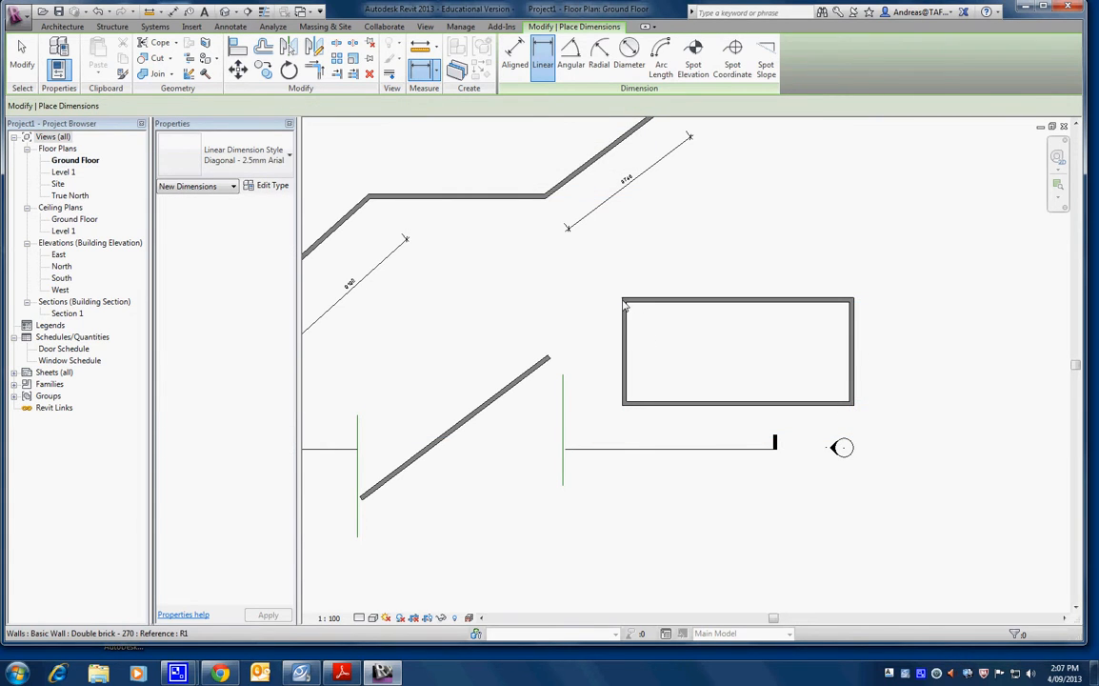
scroll(626, 307, "up", 2)
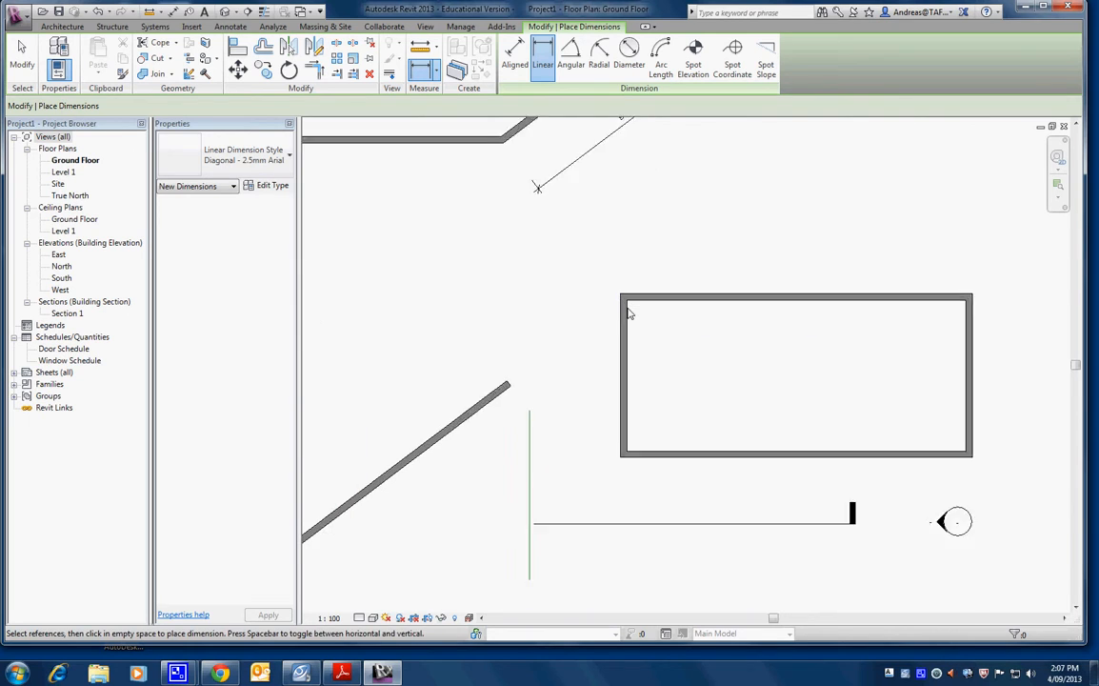
scroll(629, 312, "up", 2)
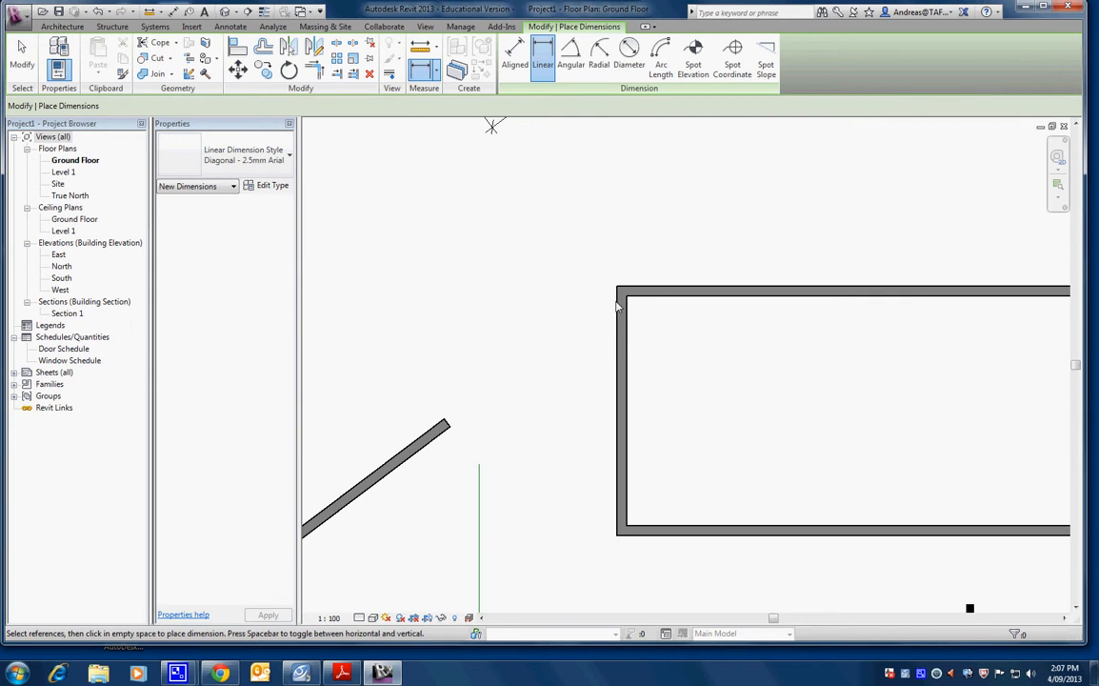
scroll(618, 304, "down", 3)
middle_click_drag(643, 296, 542, 296)
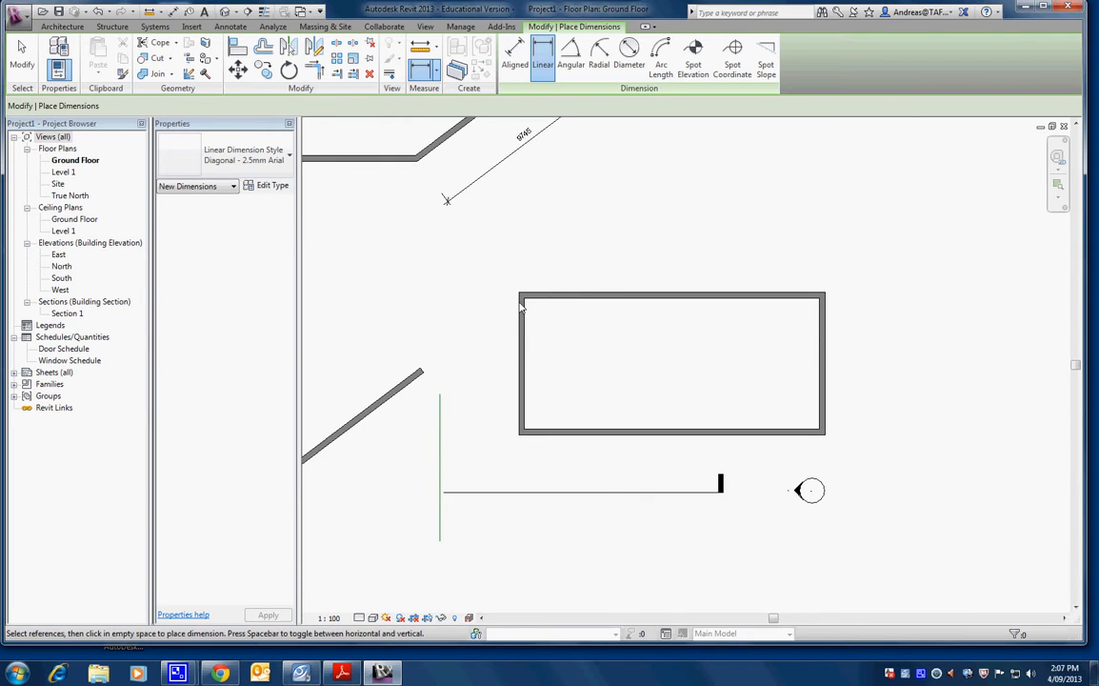
scroll(521, 302, "up", 4)
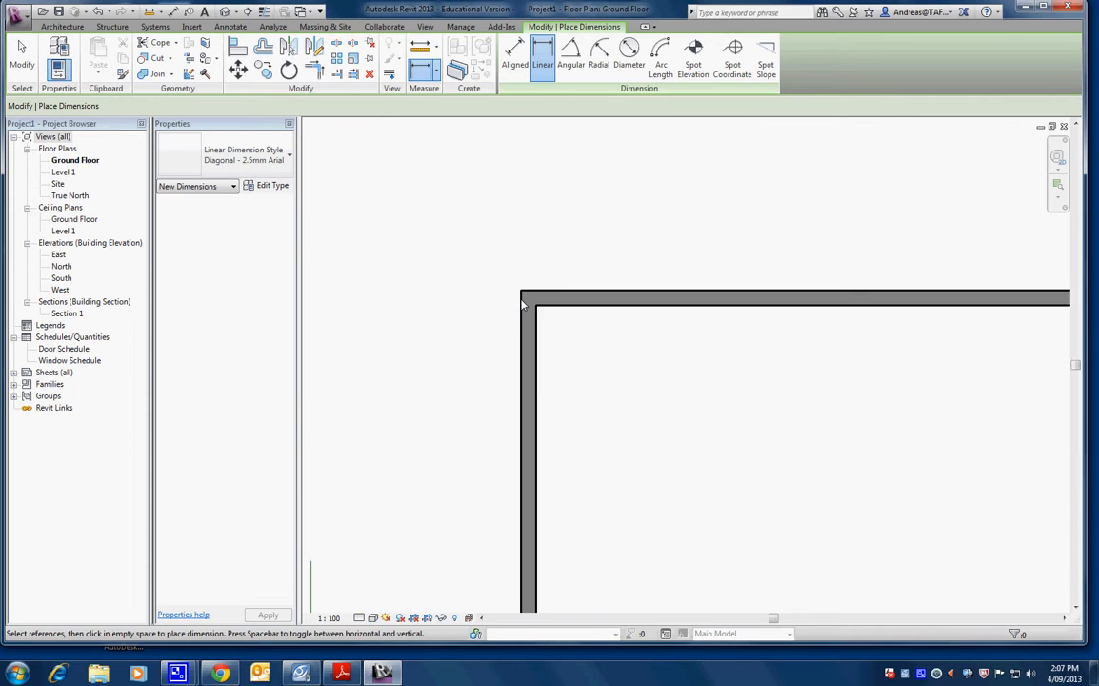
scroll(527, 301, "down", 4)
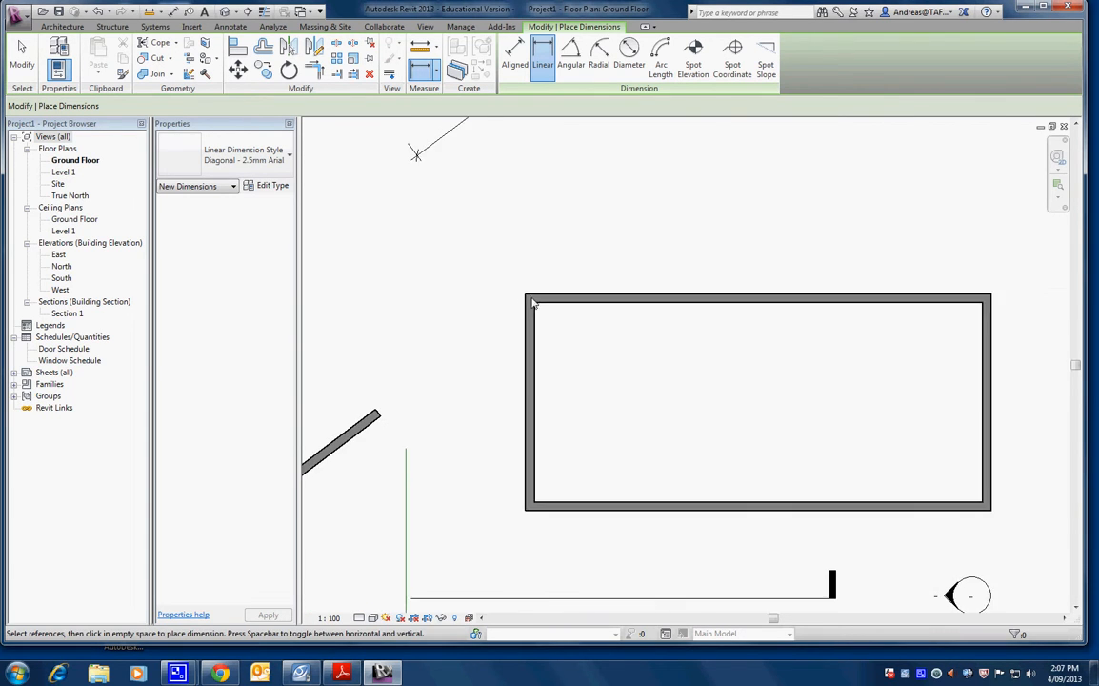
scroll(532, 297, "down", 4)
middle_click_drag(533, 297, 673, 297)
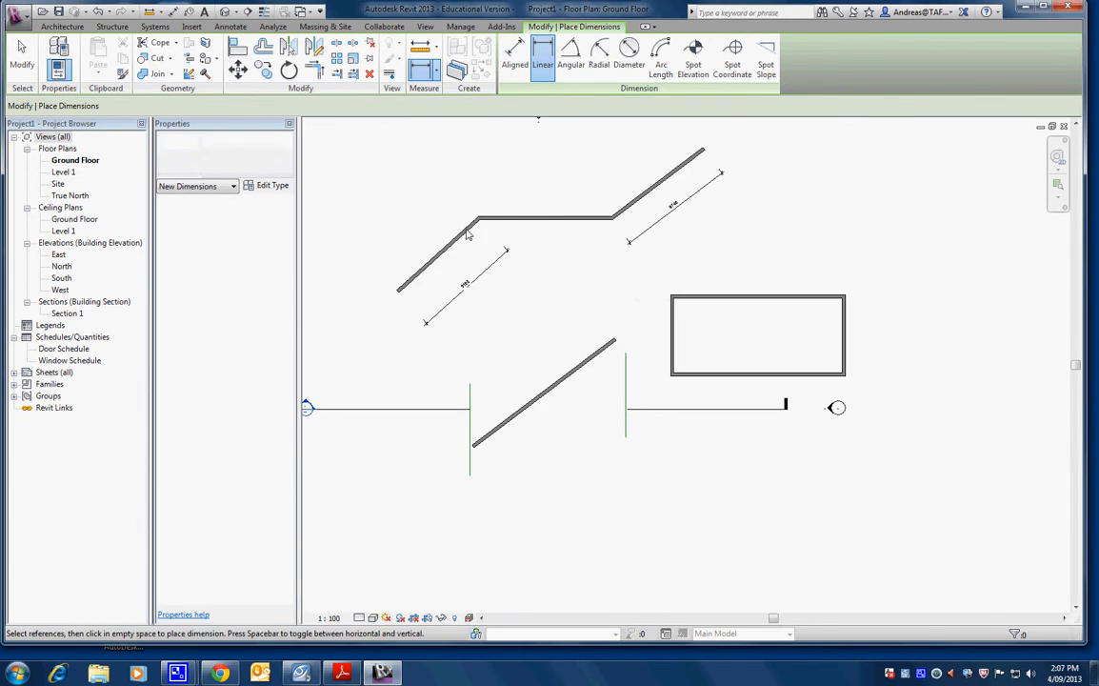
Step: Place a linear dimension along the wall chain's horizontal wall between its two lower corner points, offset below the wall
scroll(476, 222, "up", 3)
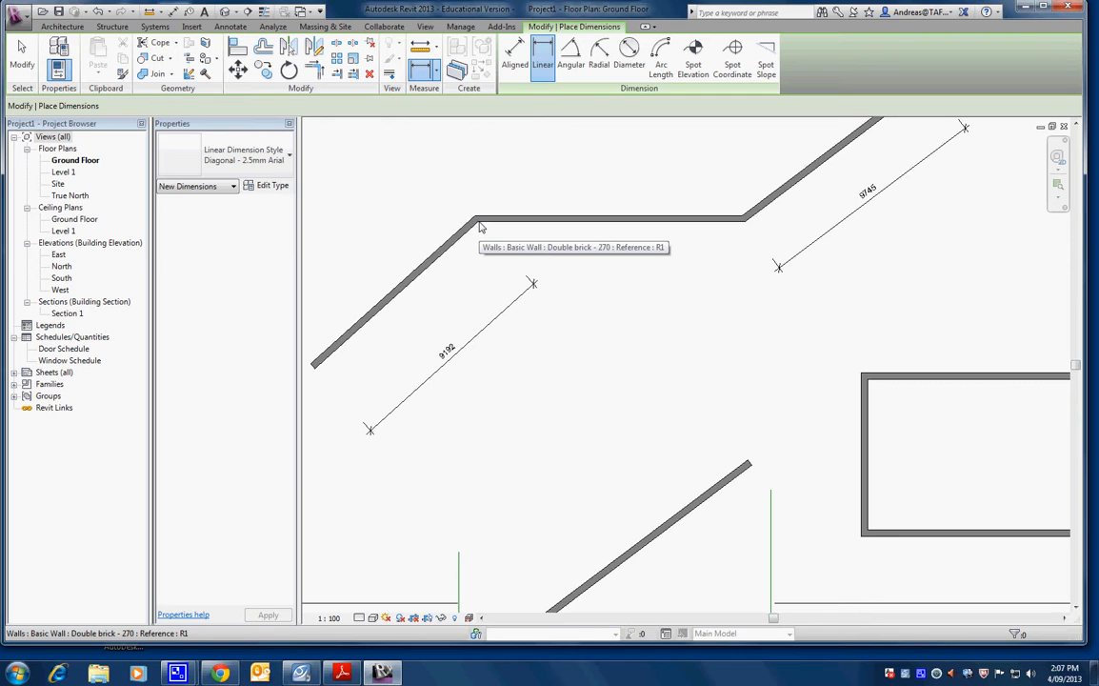
scroll(480, 229, "up", 2)
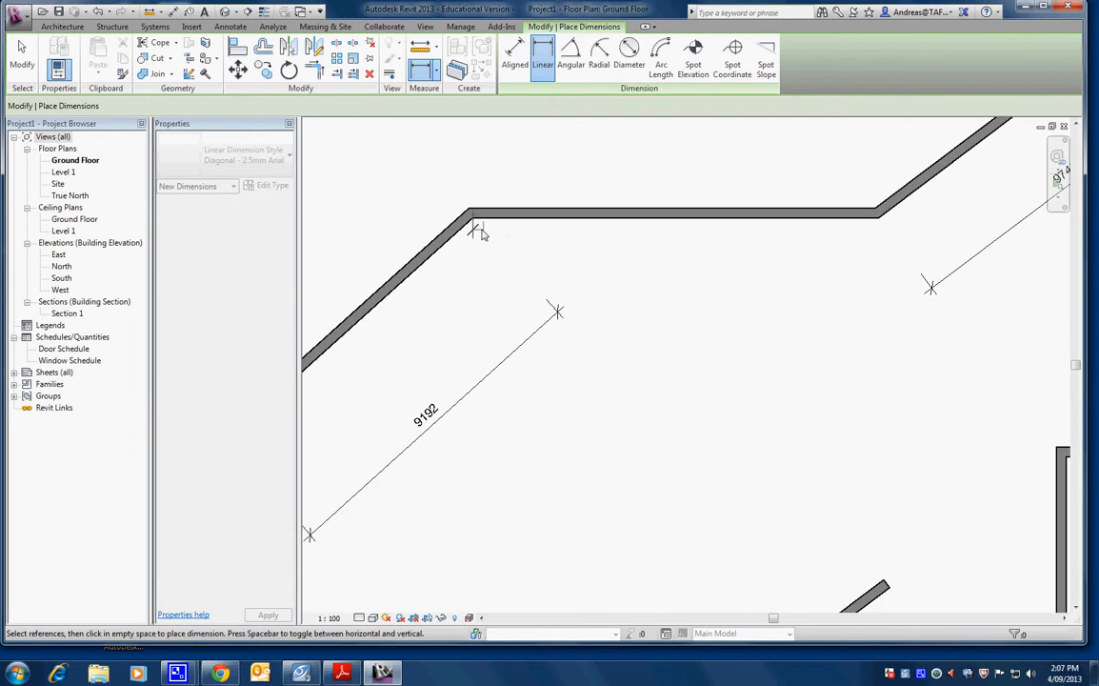
scroll(479, 231, "up", 2)
scroll(495, 228, "down", 1)
scroll(493, 221, "up", 2)
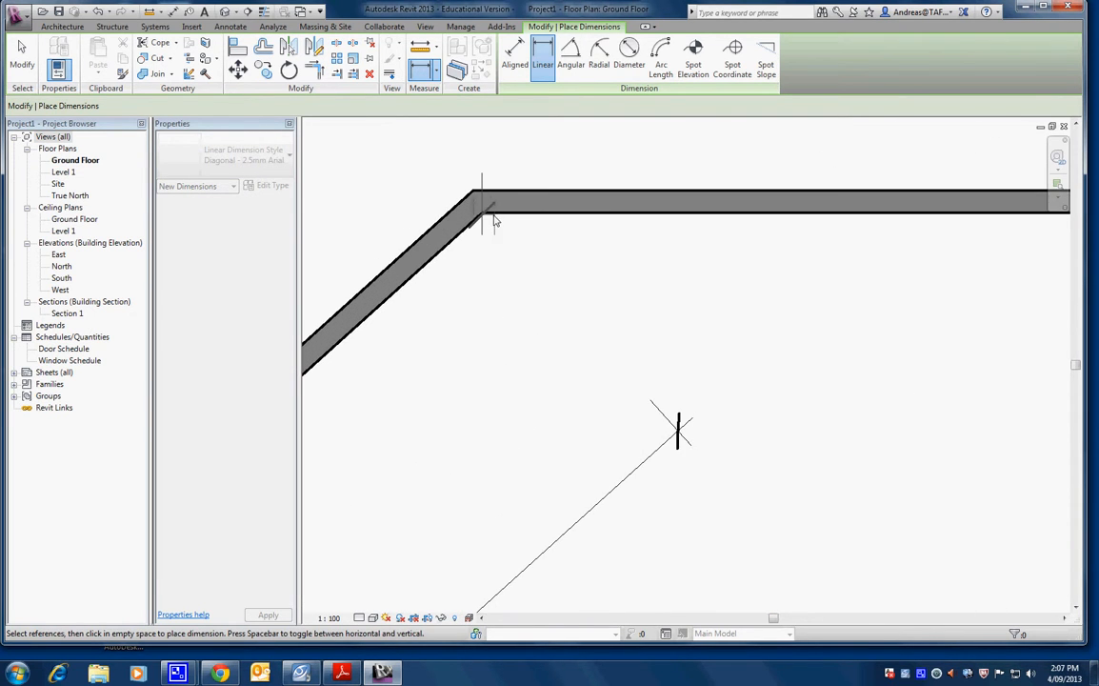
scroll(485, 222, "up", 3)
scroll(633, 253, "down", 5)
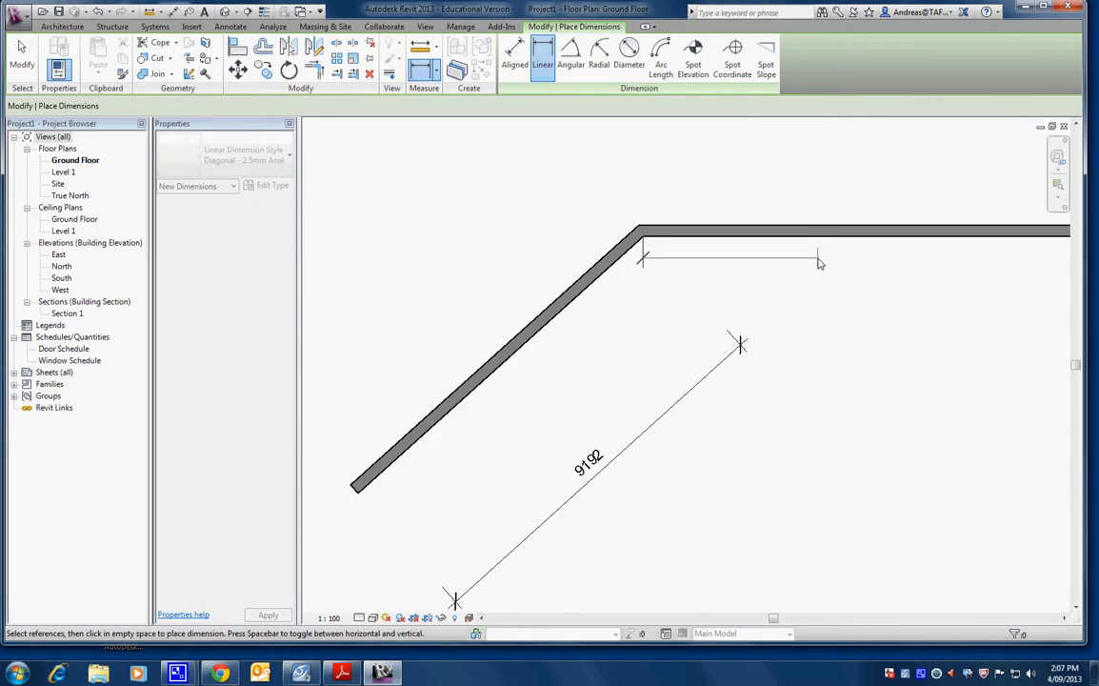
middle_click_drag(818, 259, 467, 268)
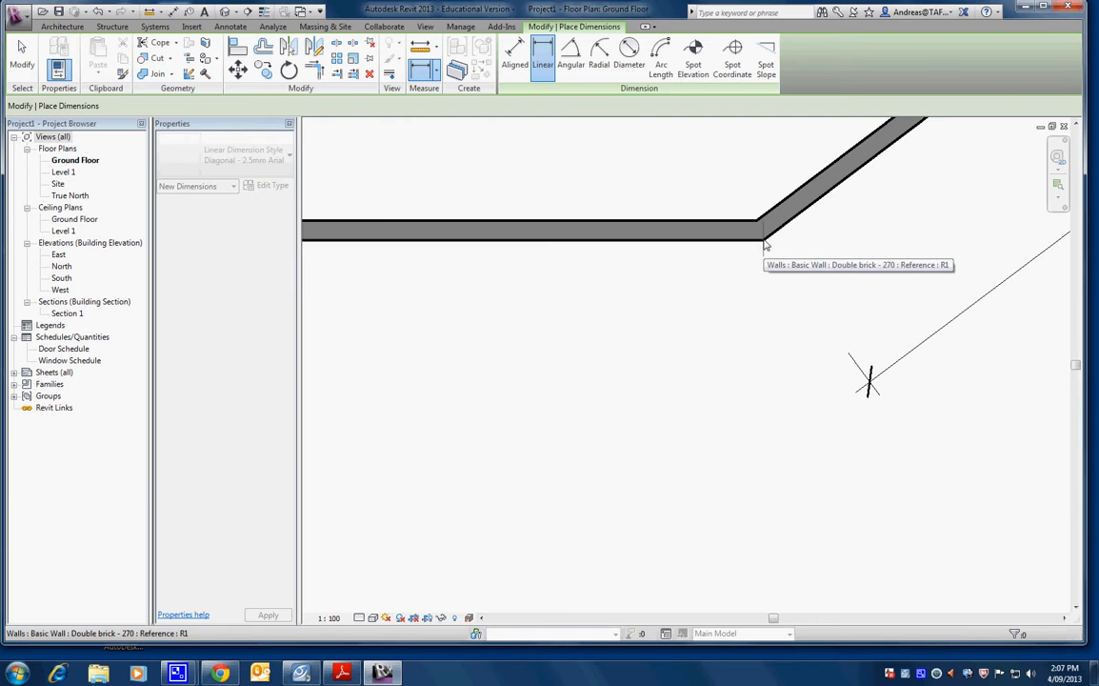
left_click(765, 245)
left_click(760, 371)
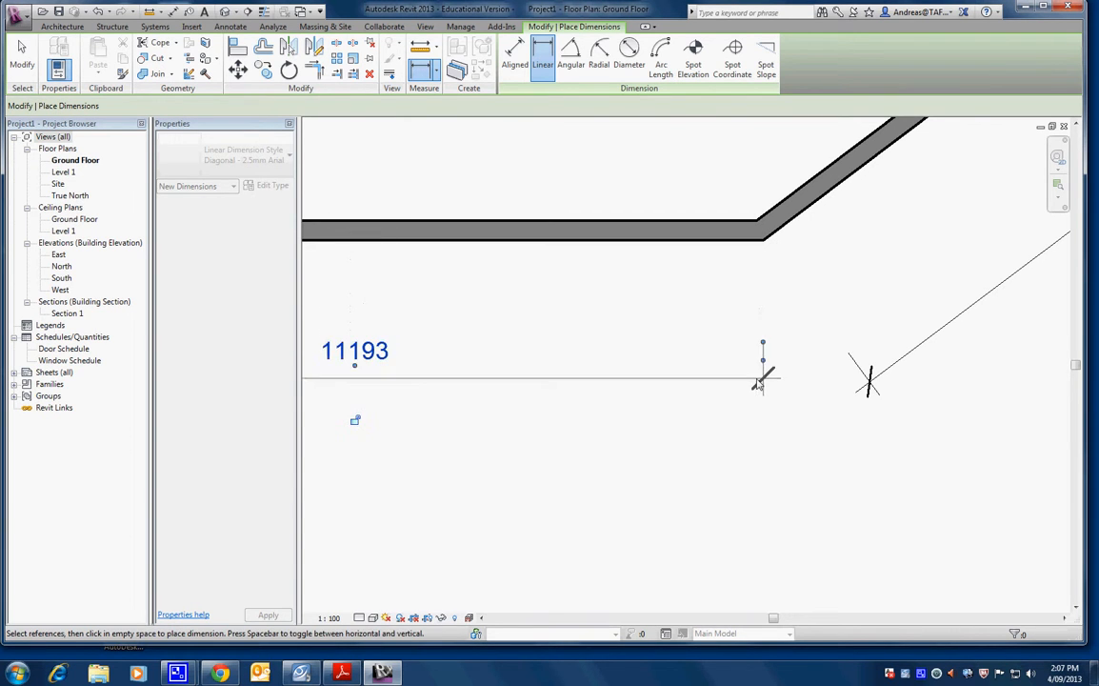
scroll(762, 371, "down", 3)
key("Escape")
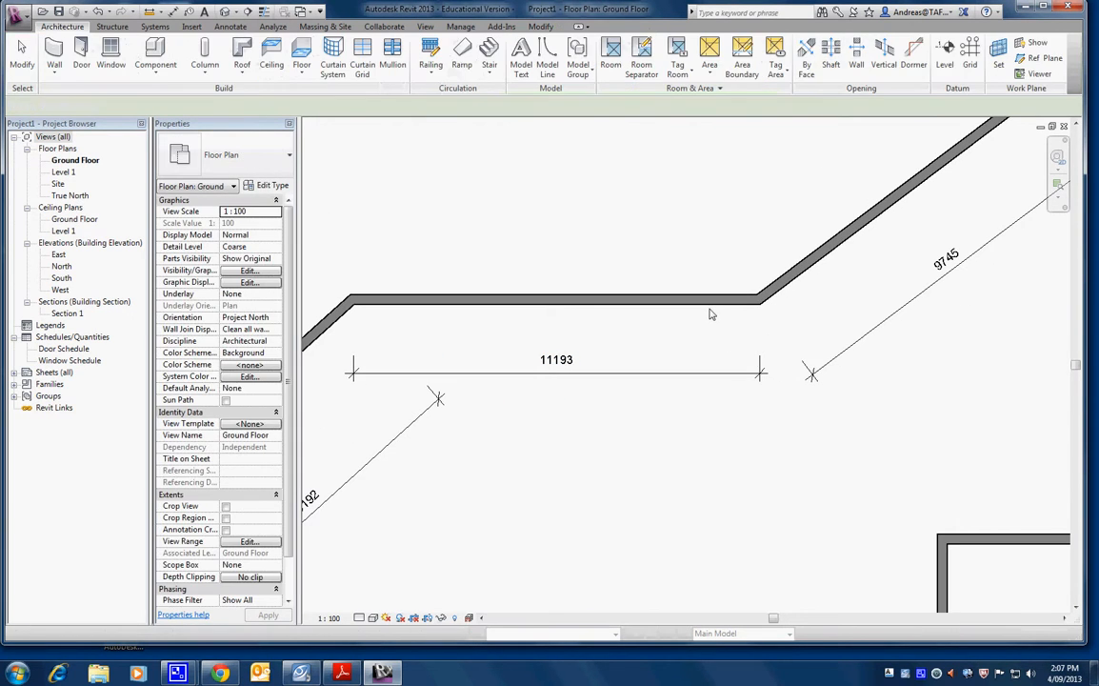
Step: Place an aligned dimension between the horizontal wall's two lower corner intersections, positioned between the wall and its linear dimension
scroll(718, 315, "down", 2)
middle_click_drag(716, 305, 821, 309)
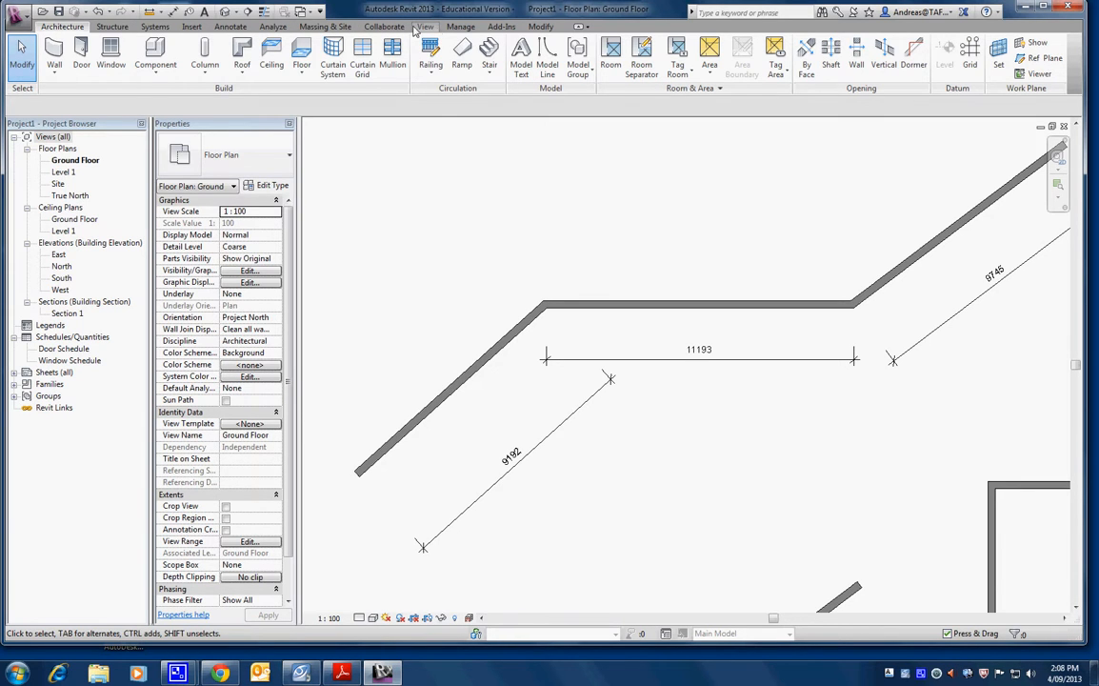
left_click(231, 27)
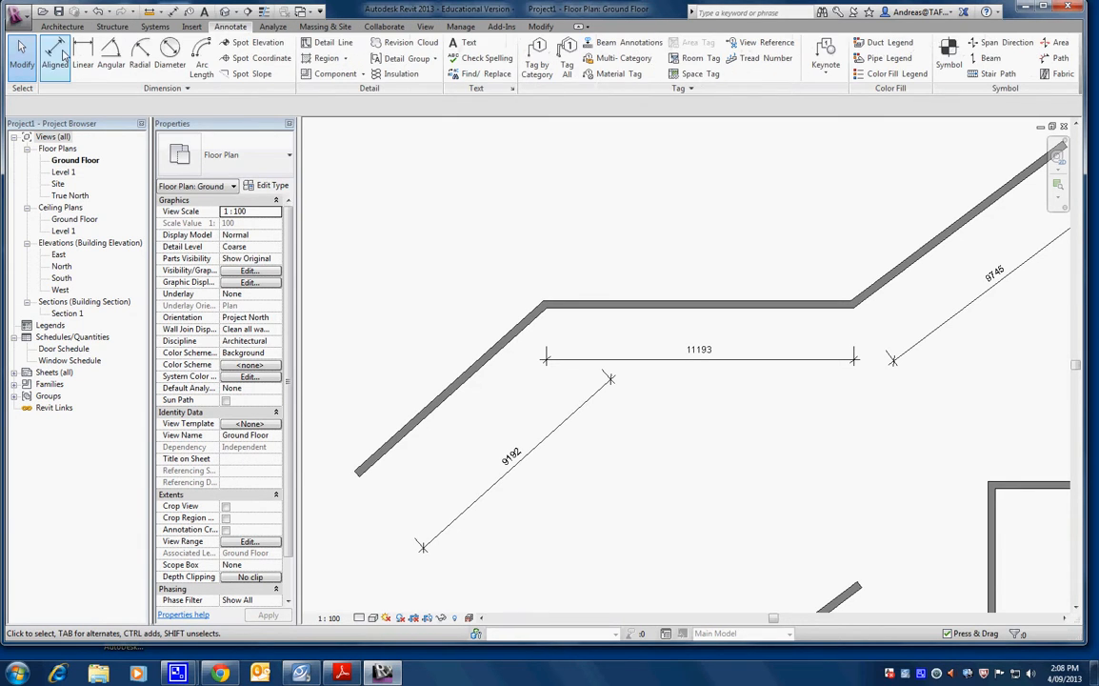
left_click(50, 52)
scroll(504, 317, "up", 2)
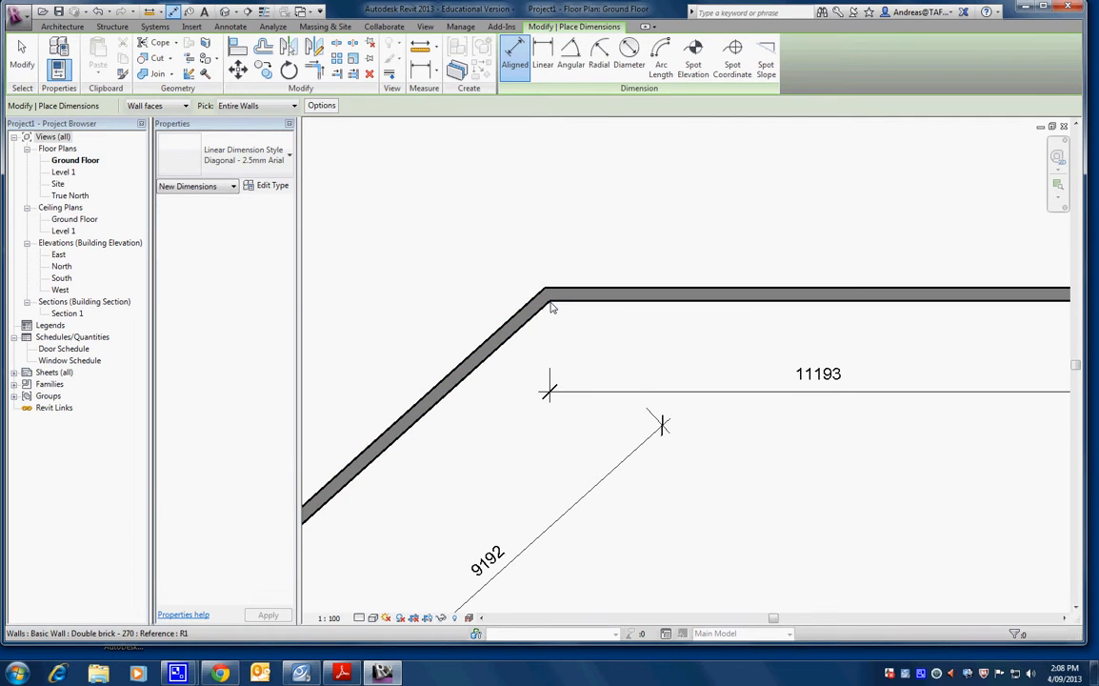
key("Tab")
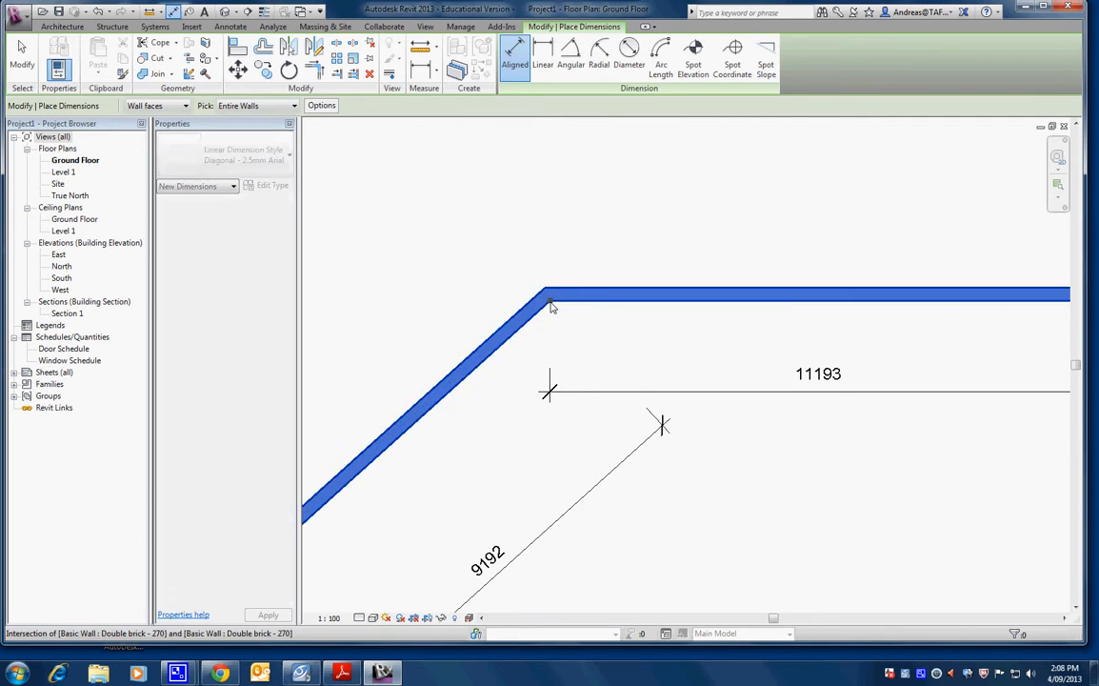
scroll(638, 320, "down", 2)
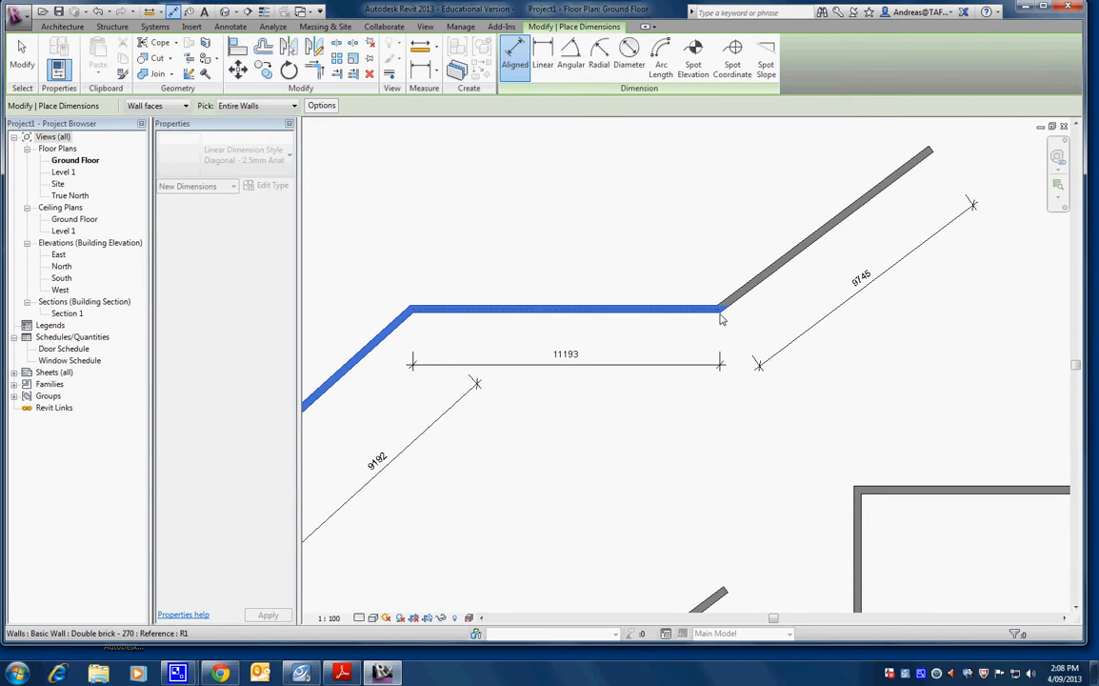
key("Tab")
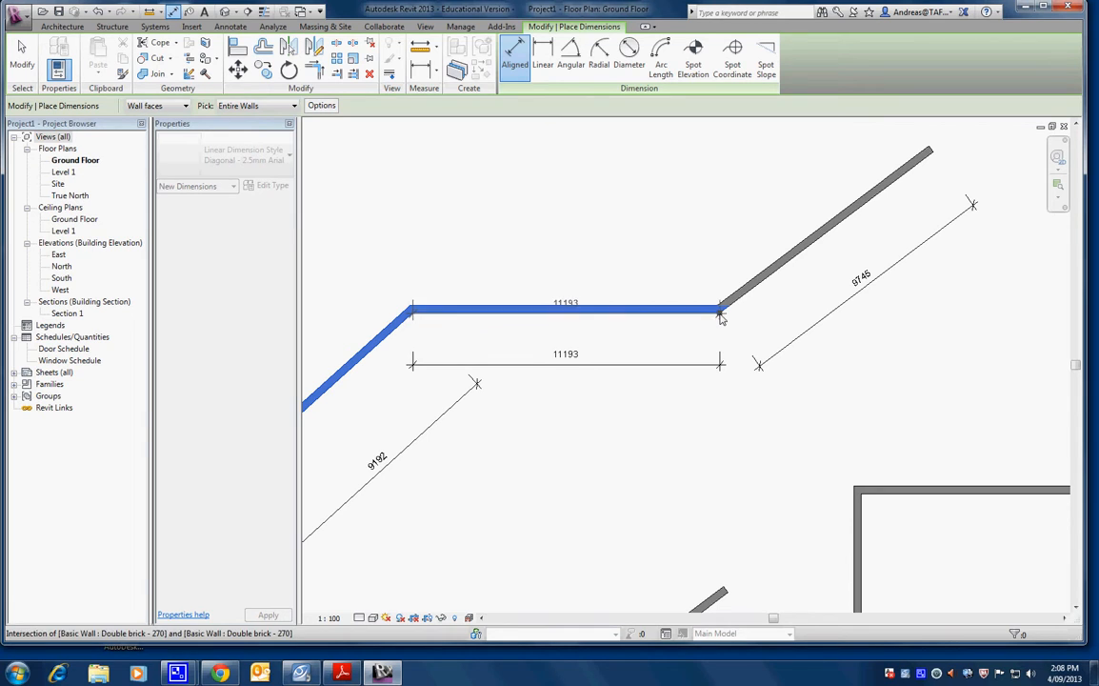
left_click(721, 318)
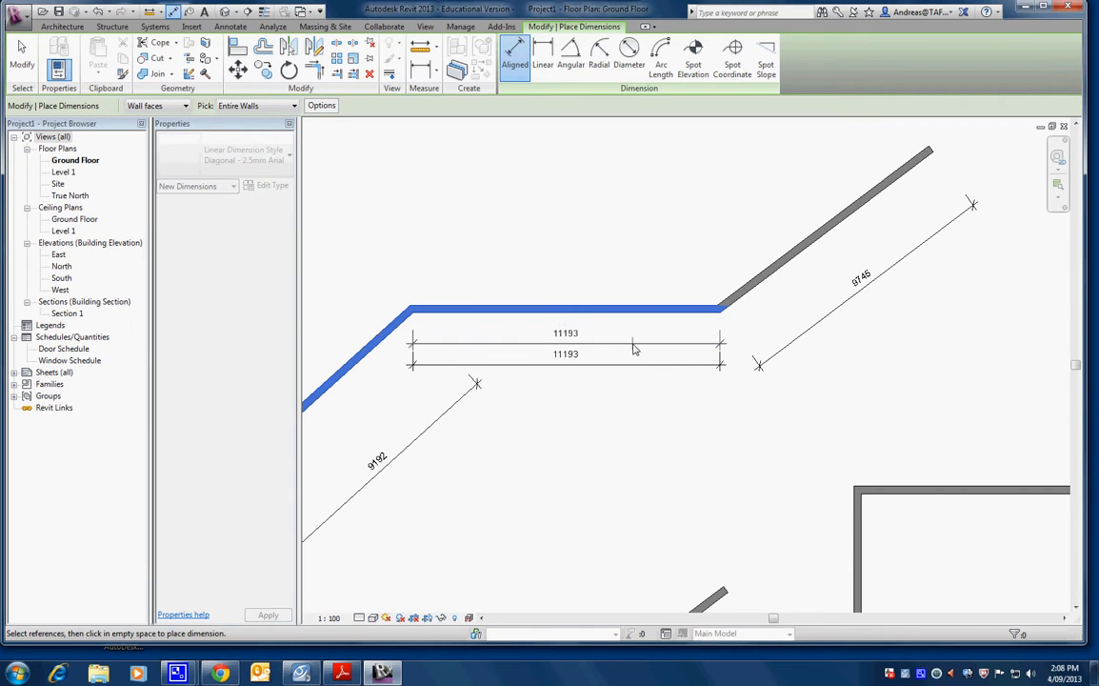
left_click(633, 349)
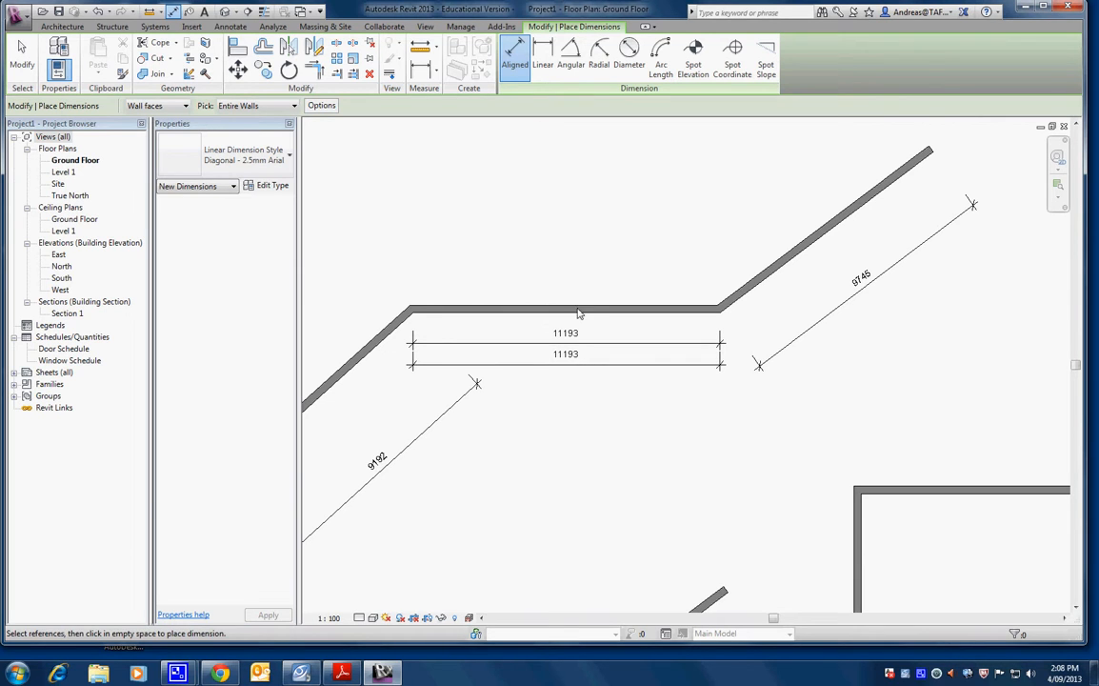
Step: Add another linear dimension between the horizontal wall's two lower corner points, positioned above the wall
left_click(542, 57)
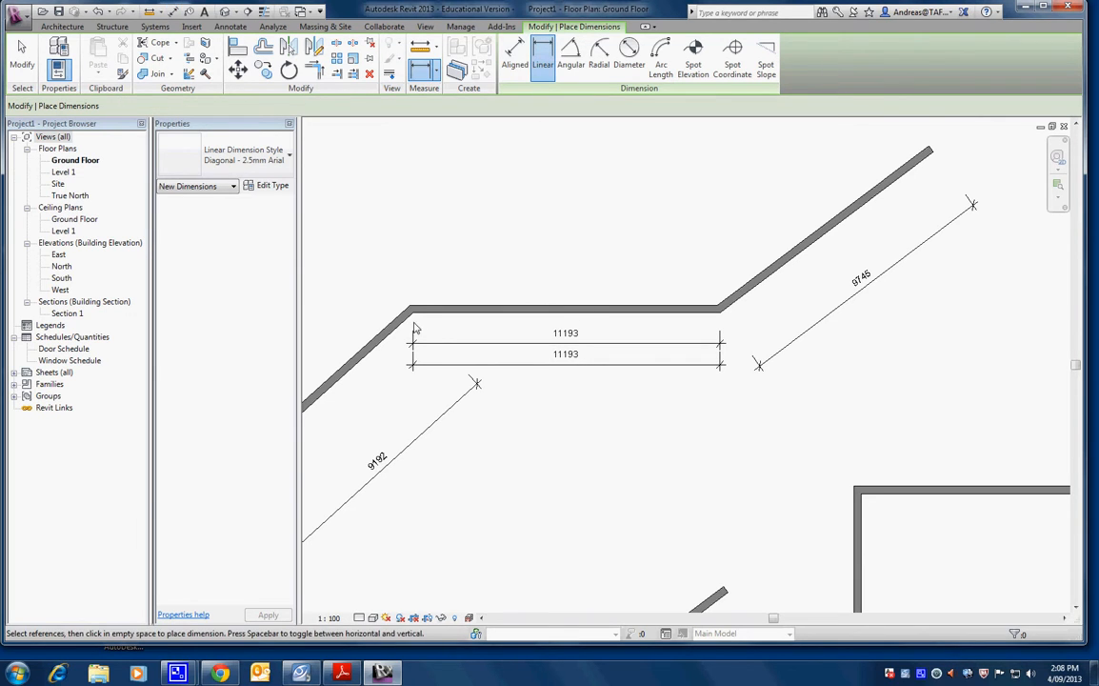
scroll(415, 318, "up", 5)
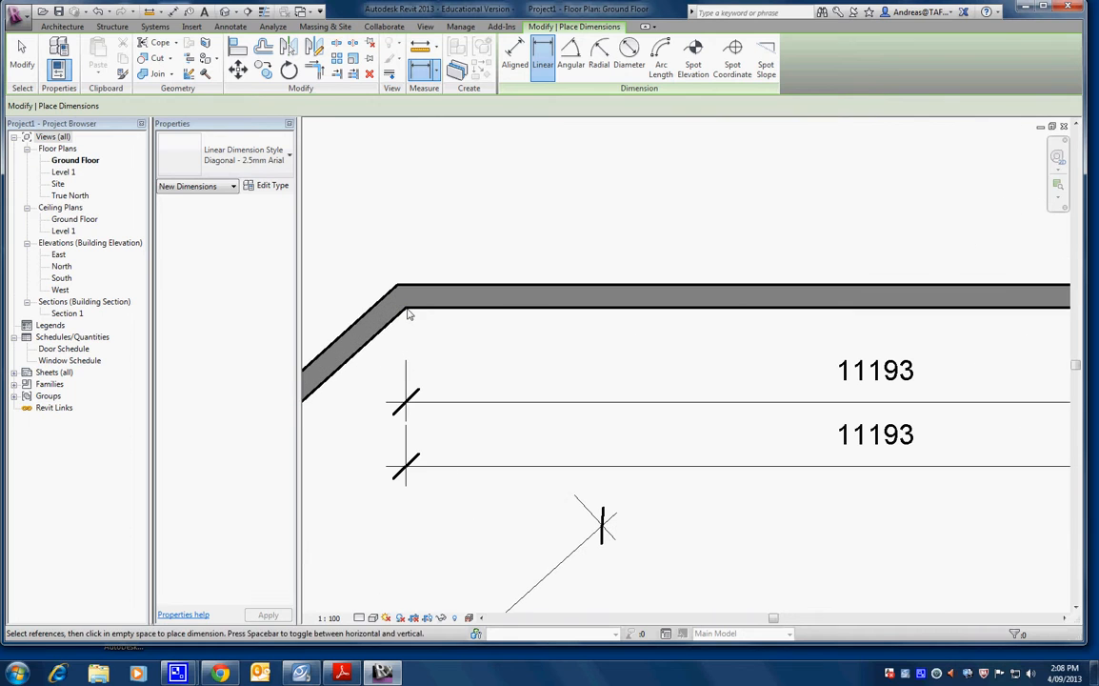
left_click(406, 310)
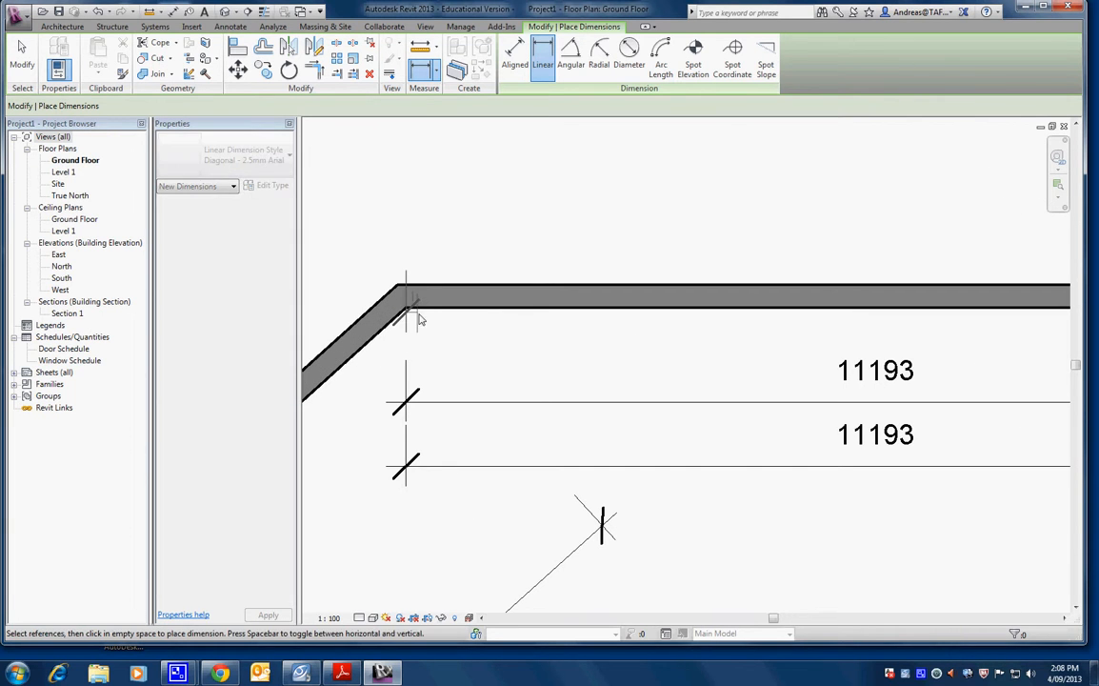
scroll(819, 326, "down", 3)
middle_click_drag(819, 324, 391, 318)
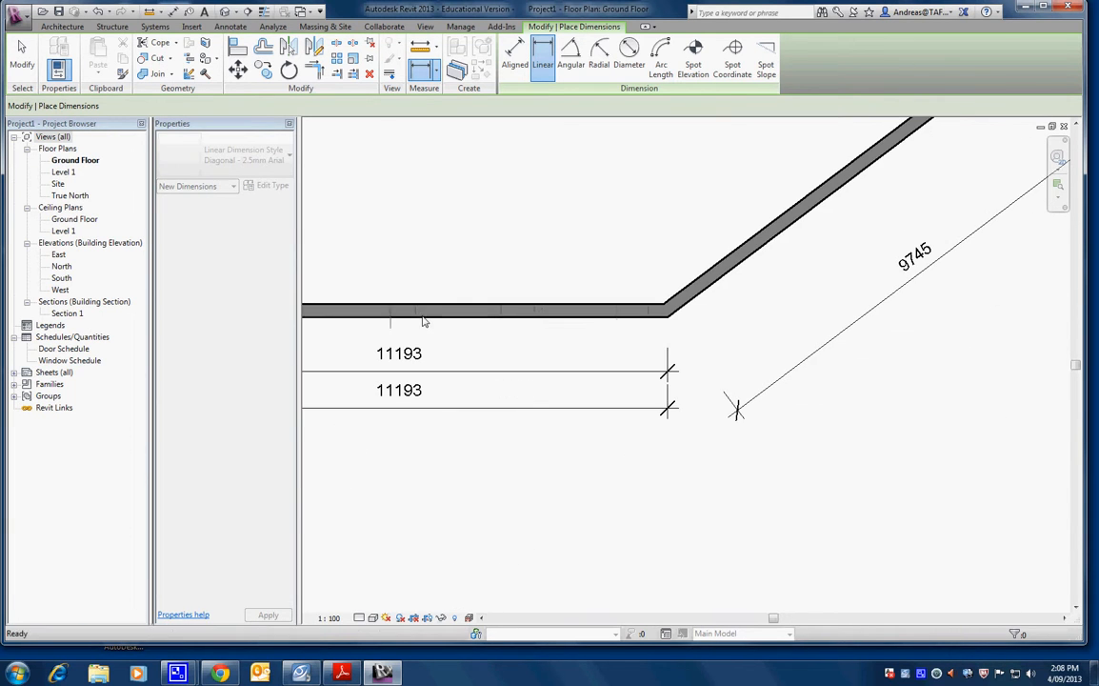
left_click(669, 322)
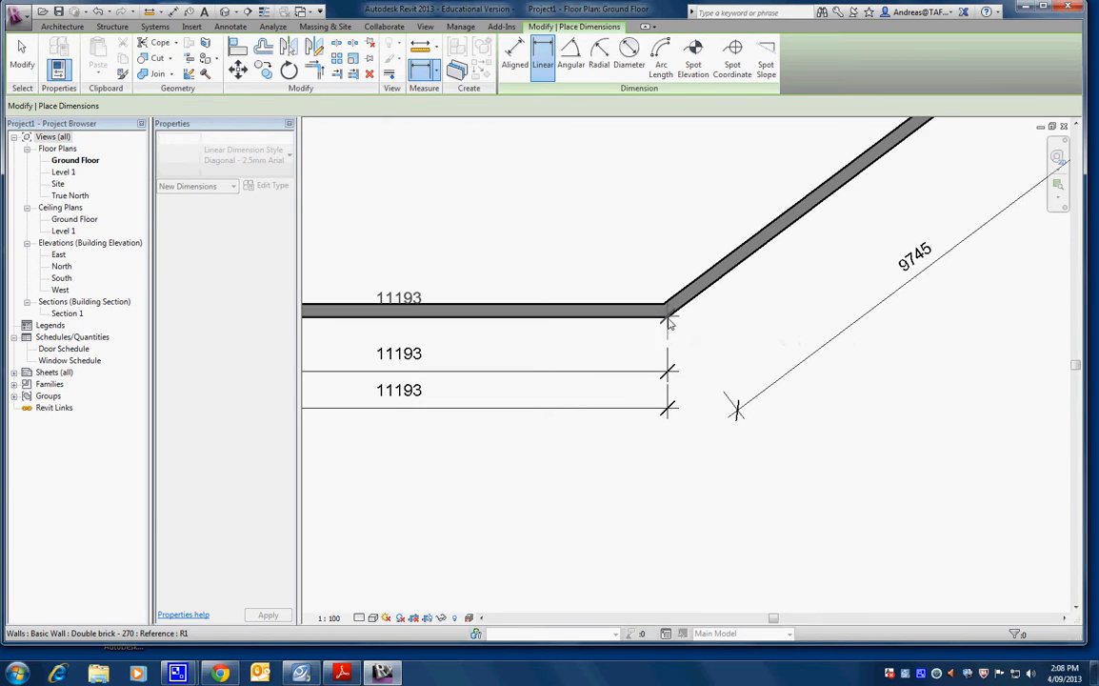
left_click(643, 255)
key("Escape")
key("Escape")
scroll(615, 314, "down", 2)
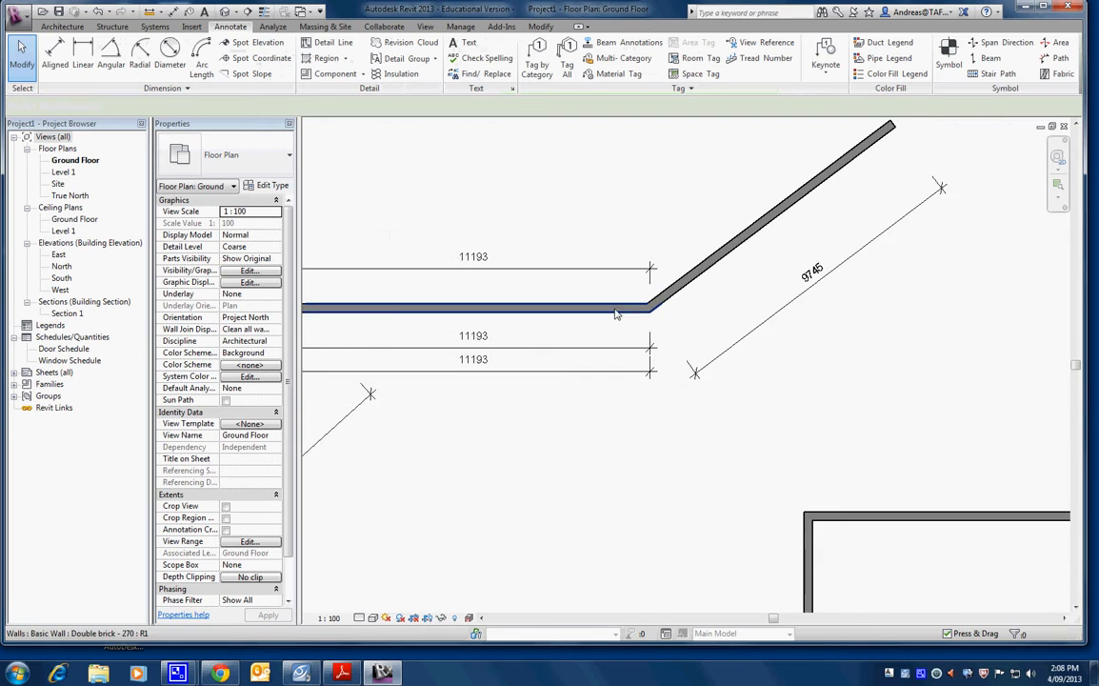
scroll(615, 314, "down", 3)
scroll(588, 392, "up", 3)
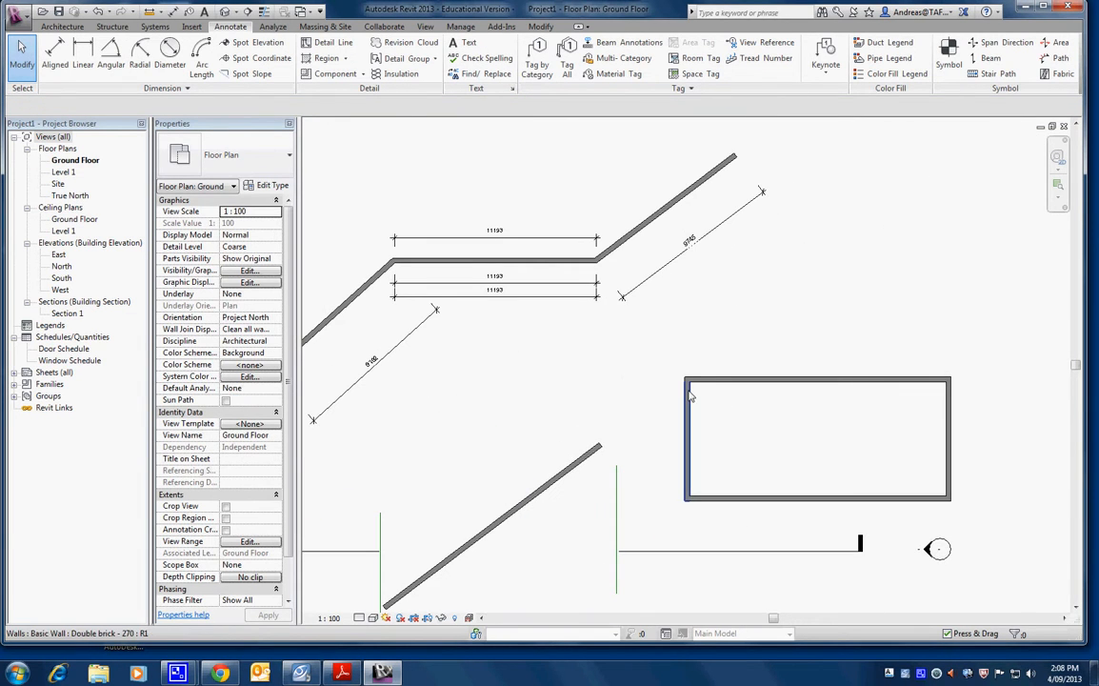
left_click(82, 55)
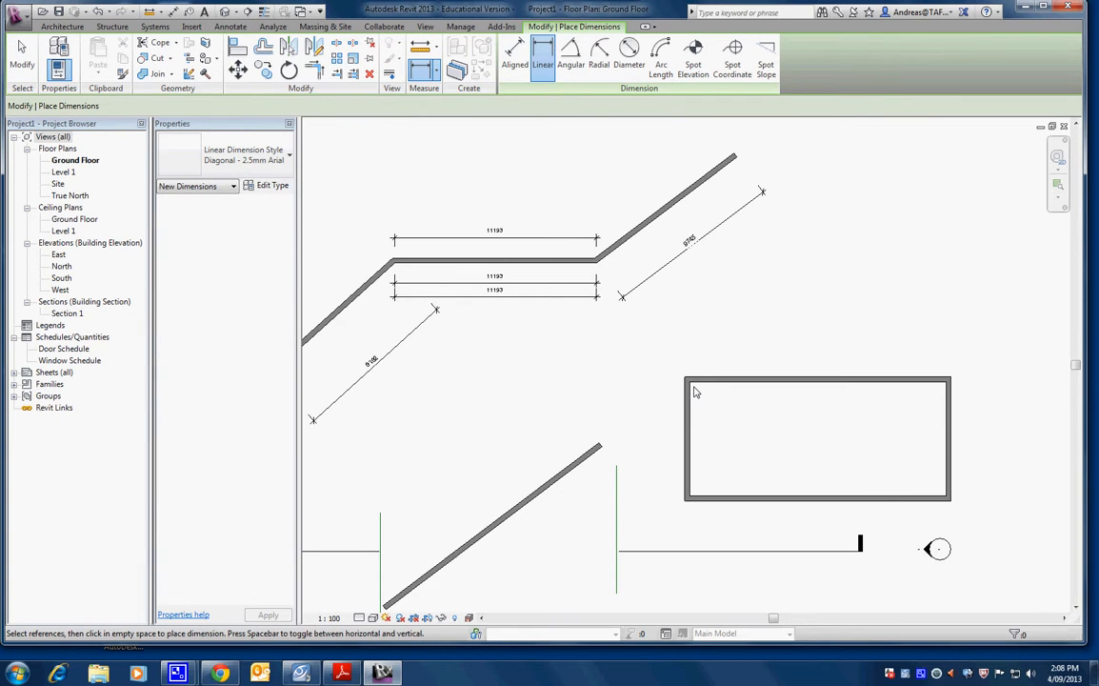
scroll(682, 397, "up", 4)
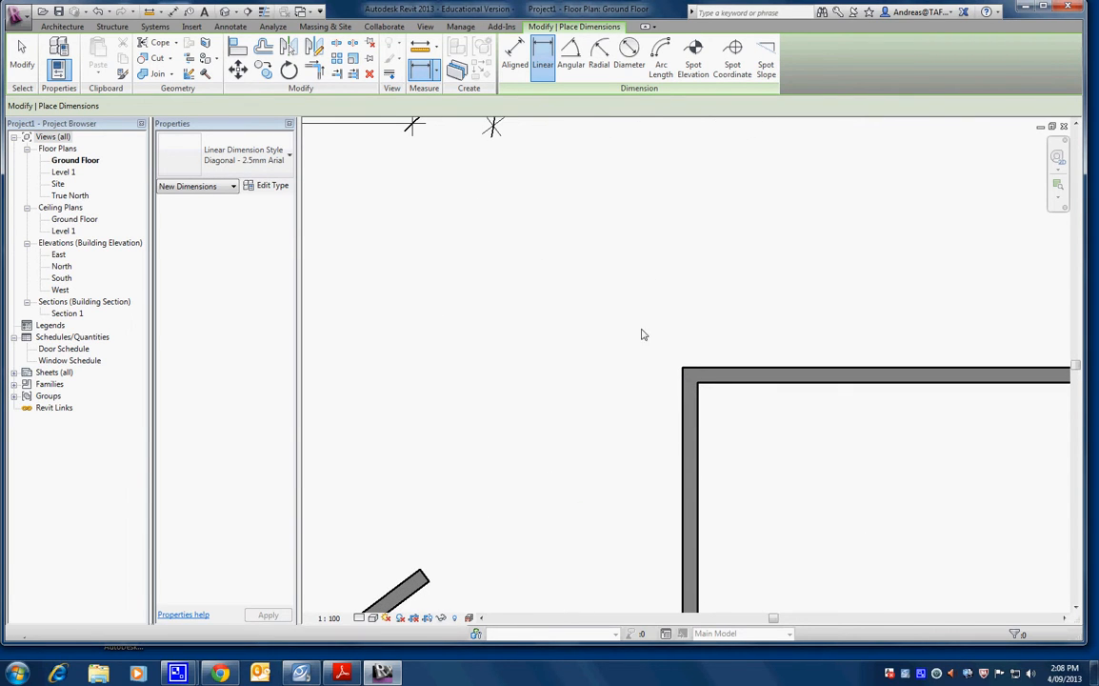
scroll(641, 306, "down", 5)
key("d")
key("i")
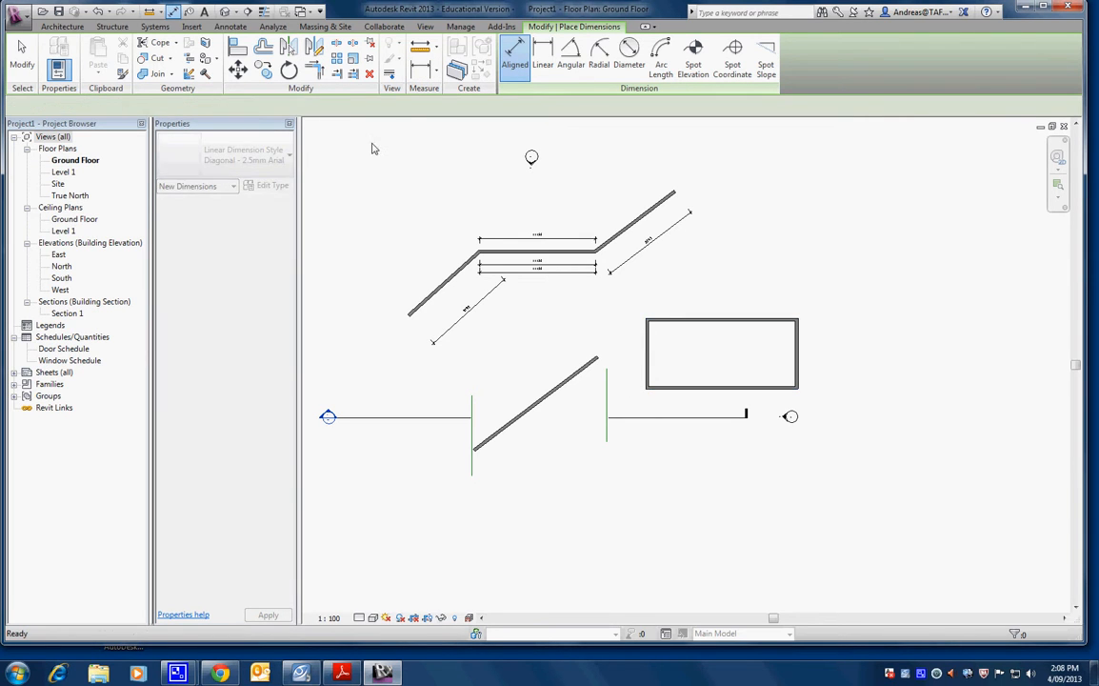
left_click(420, 71)
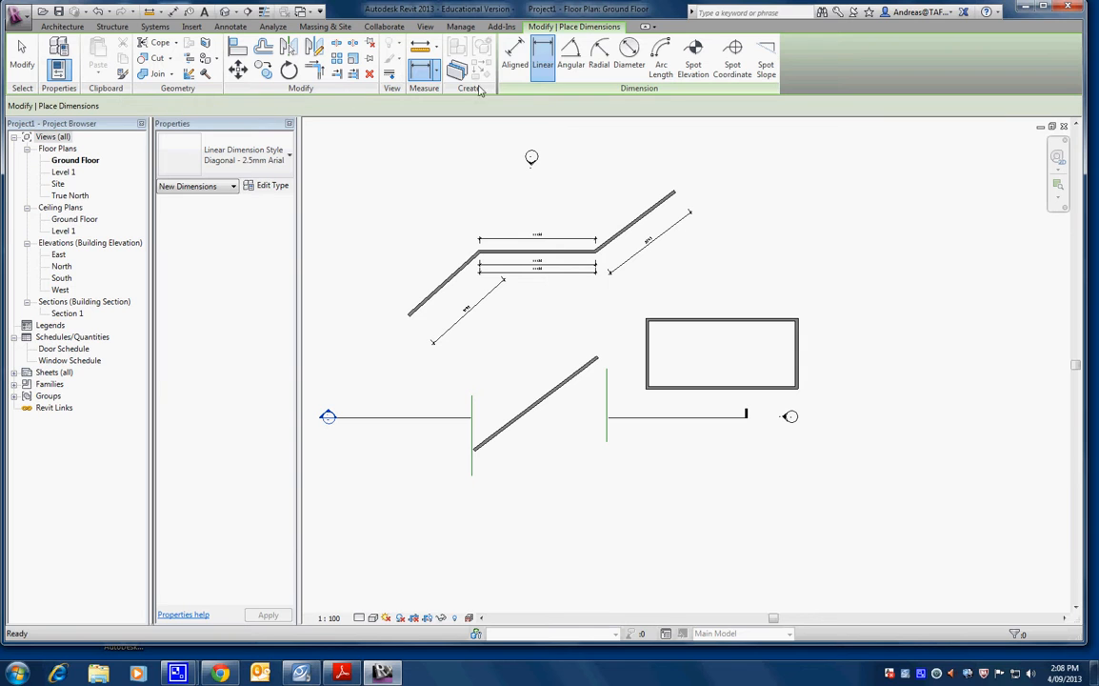
Step: Place an aligned dimension string above the rectangular room across both faces of its left and right walls, picking Individual References
left_click(514, 57)
left_click(294, 106)
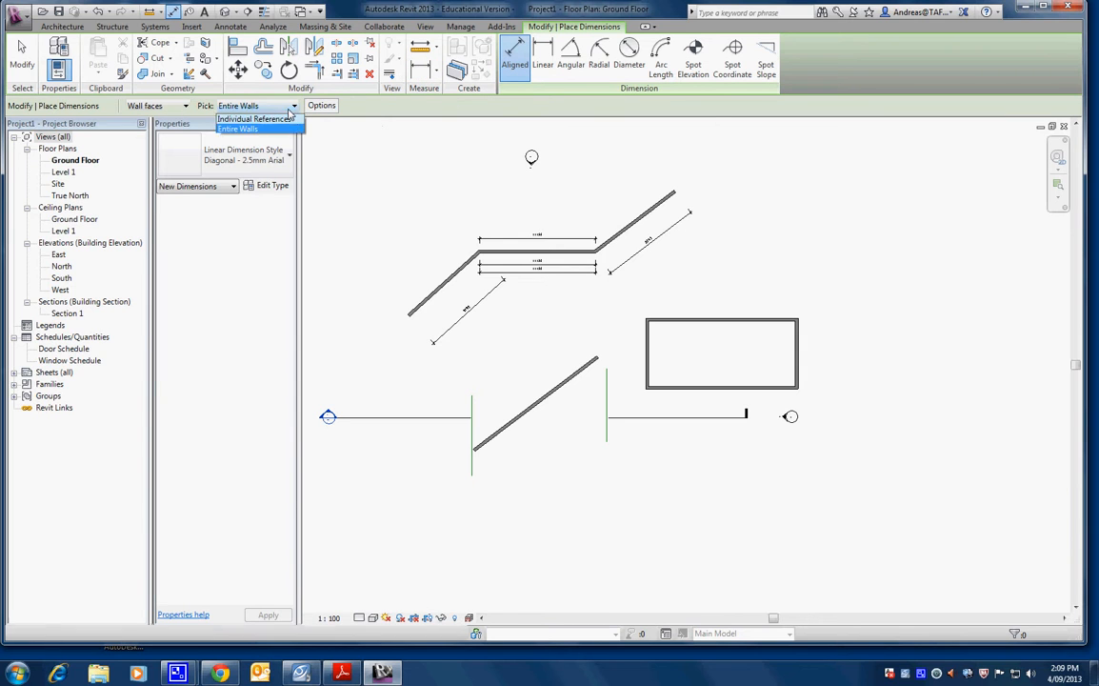
left_click(273, 120)
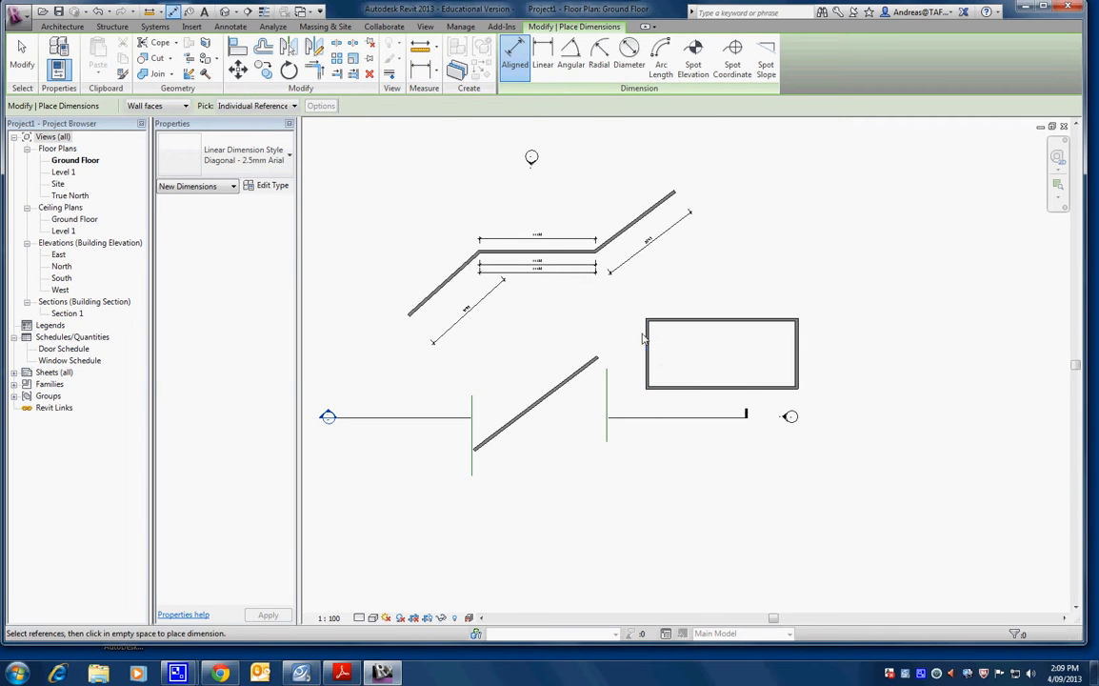
scroll(642, 331, "up", 5)
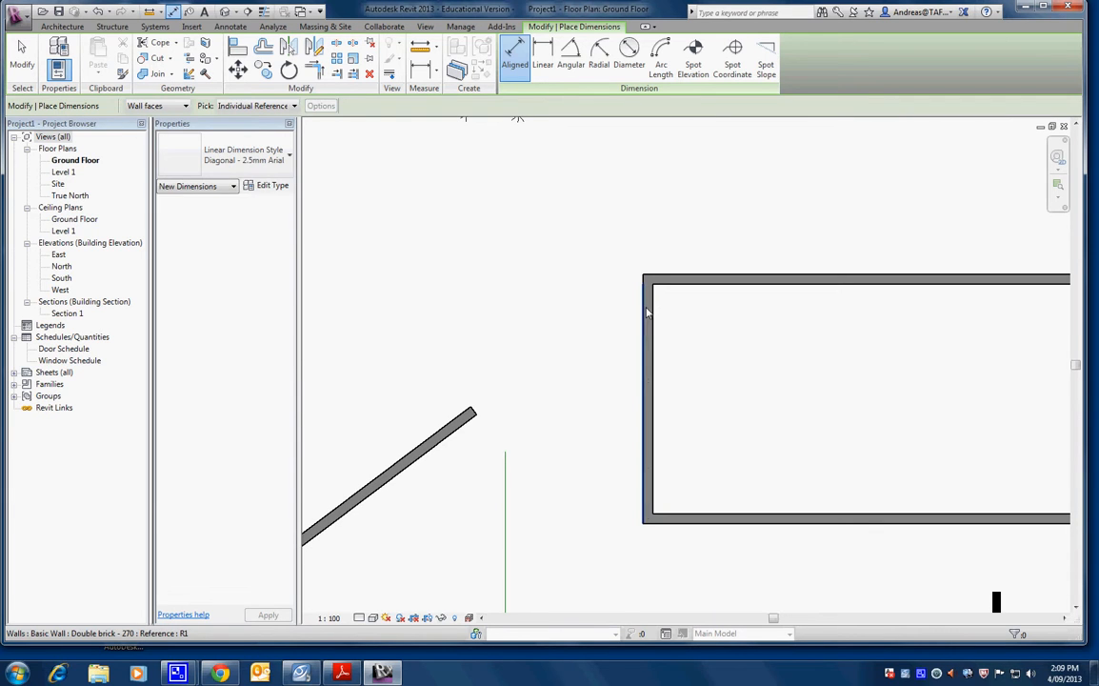
left_click(645, 311)
left_click(655, 310)
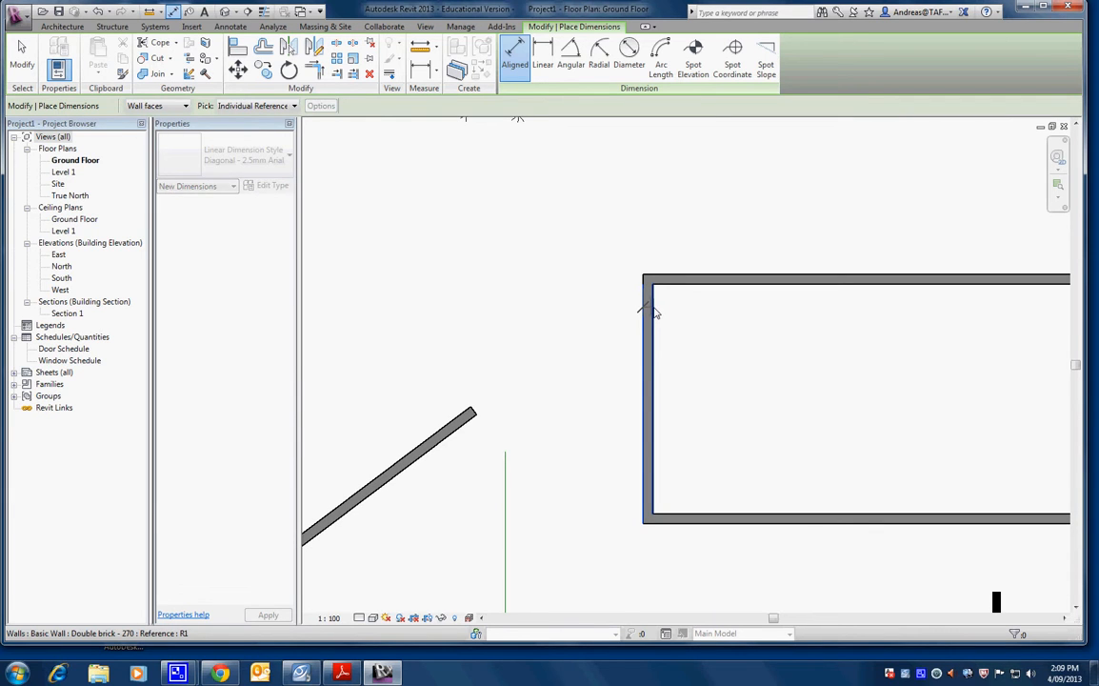
left_click(747, 274)
scroll(790, 285, "down", 4)
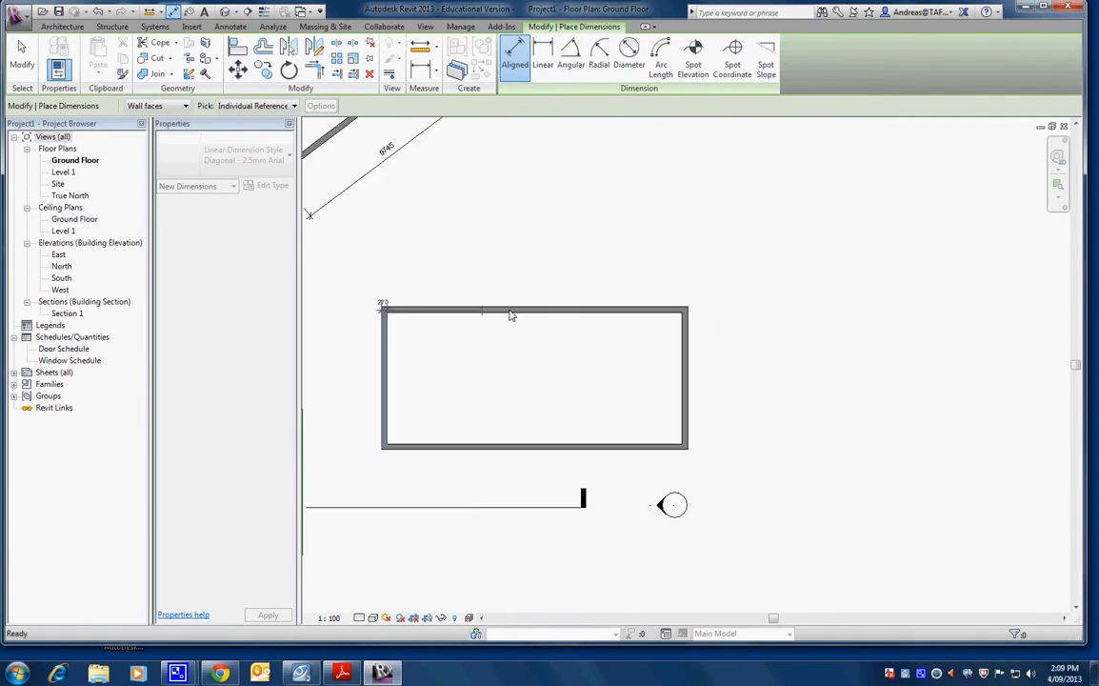
scroll(512, 315, "up", 1)
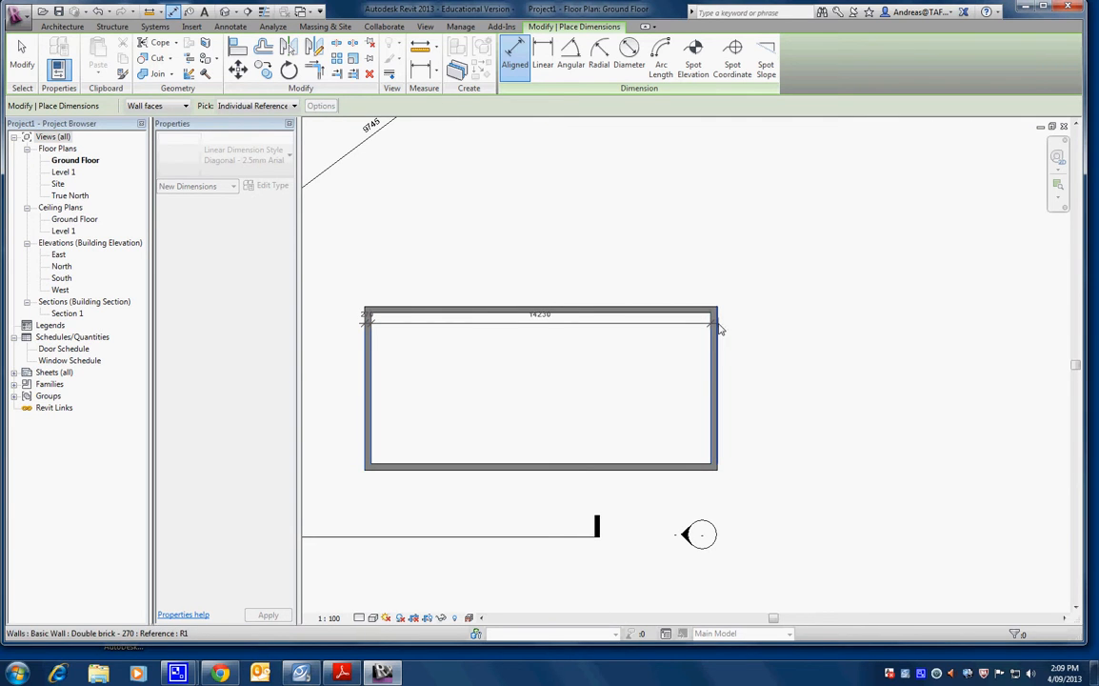
left_click(721, 328)
left_click(590, 240)
scroll(596, 317, "down", 5)
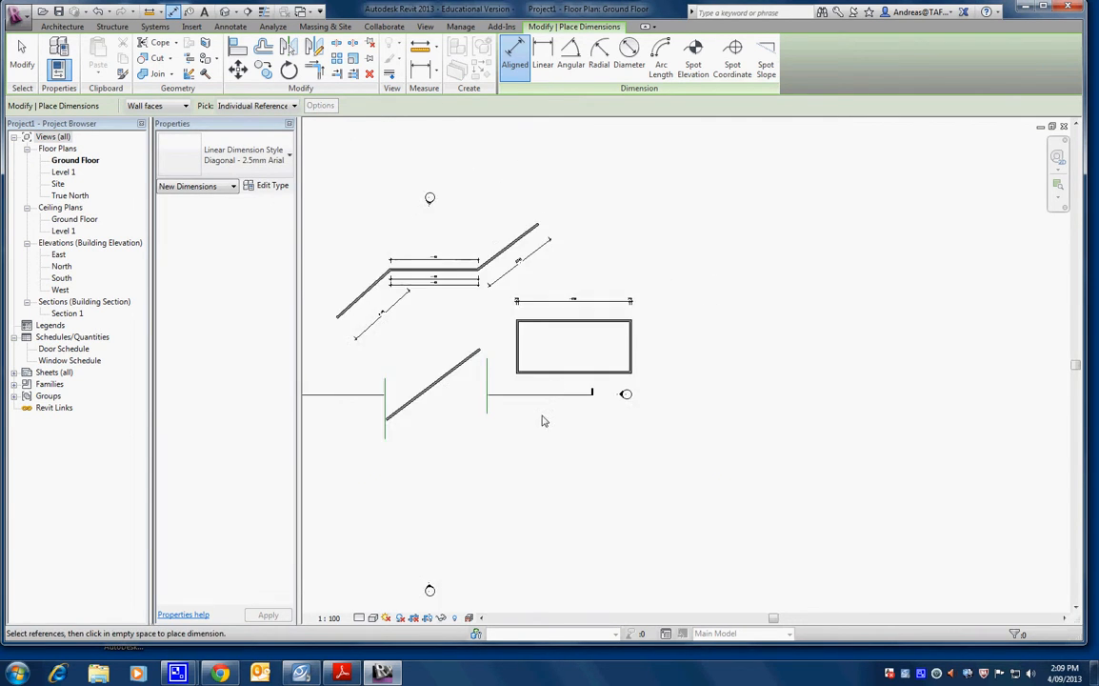
scroll(538, 411, "down", 2)
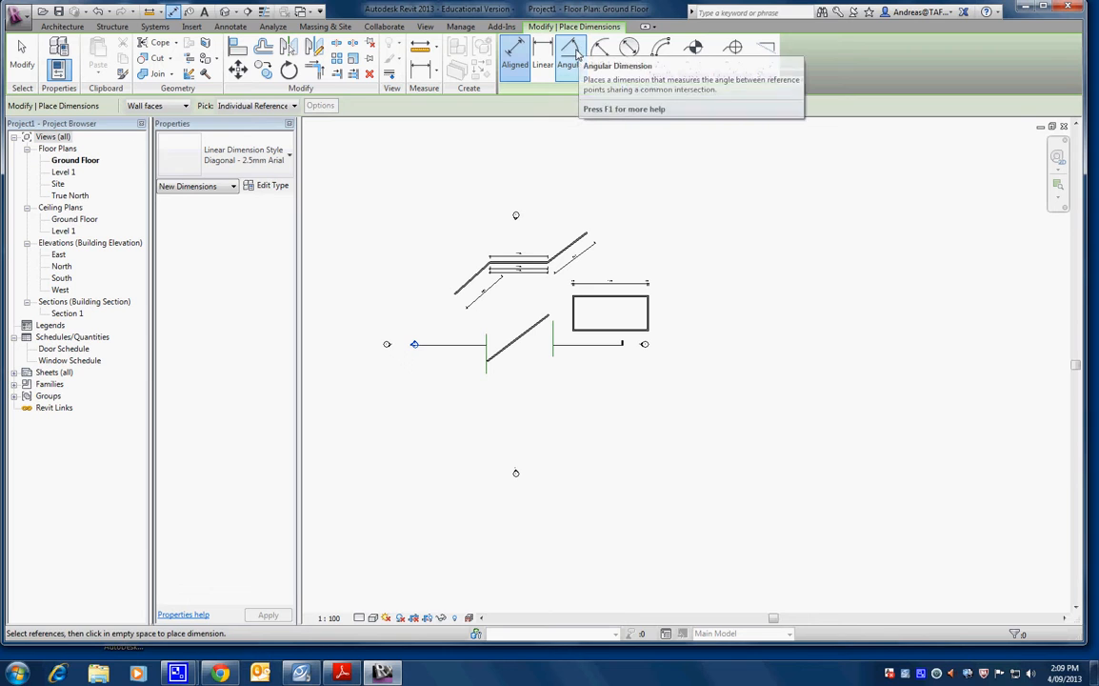
left_click(571, 57)
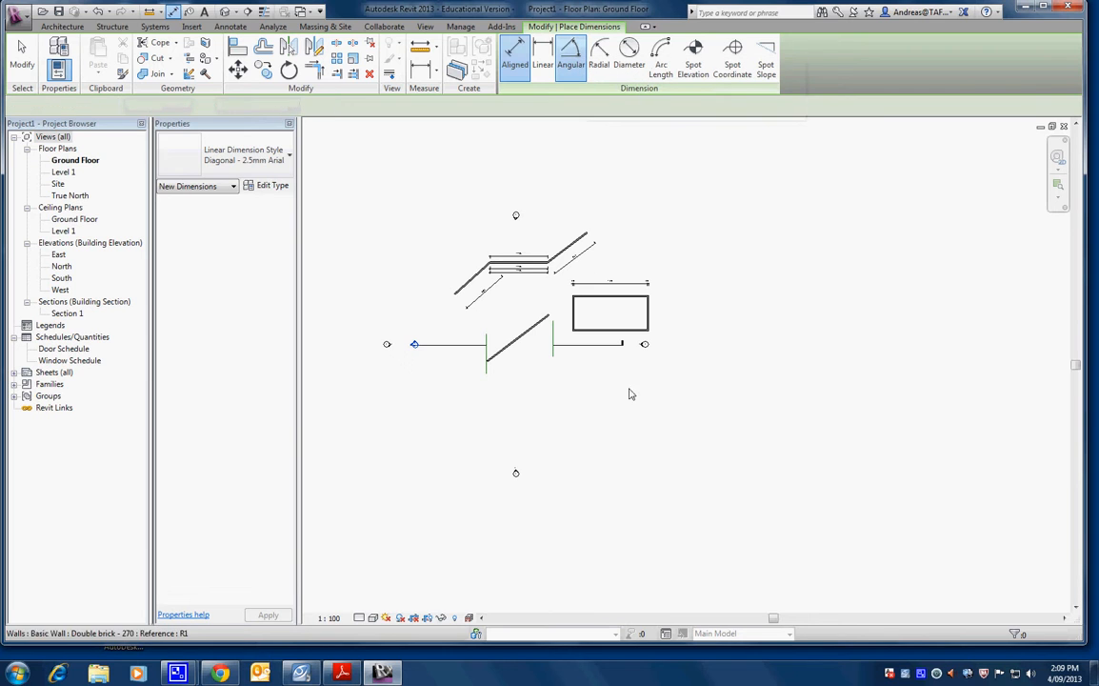
left_click(539, 328)
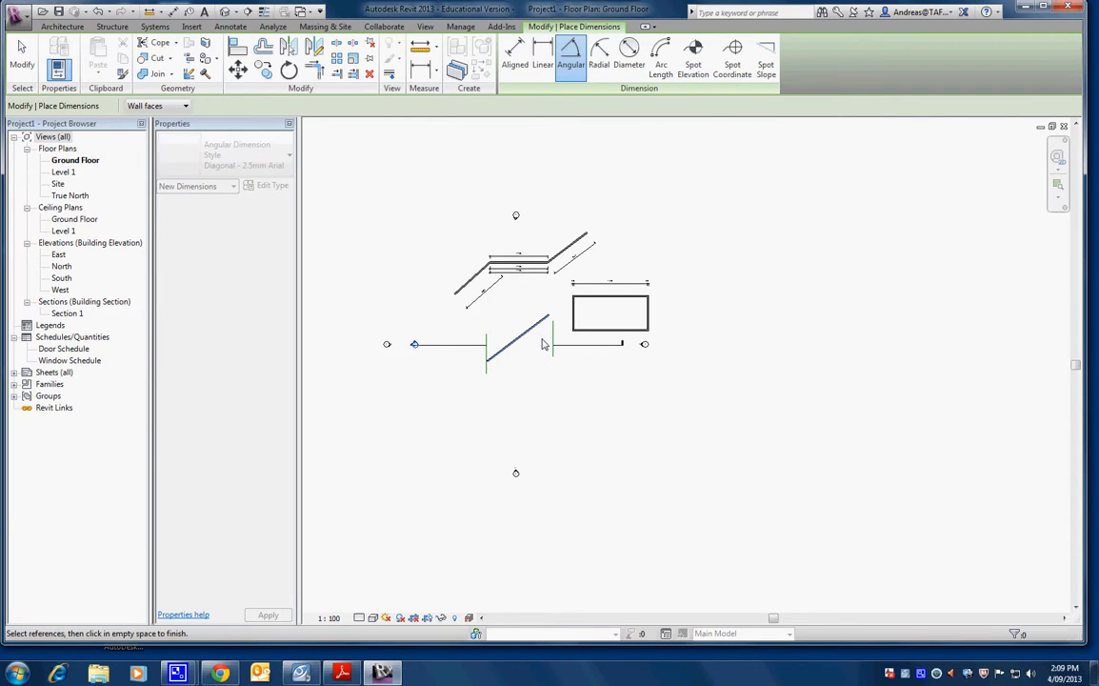
scroll(545, 345, "down", 3)
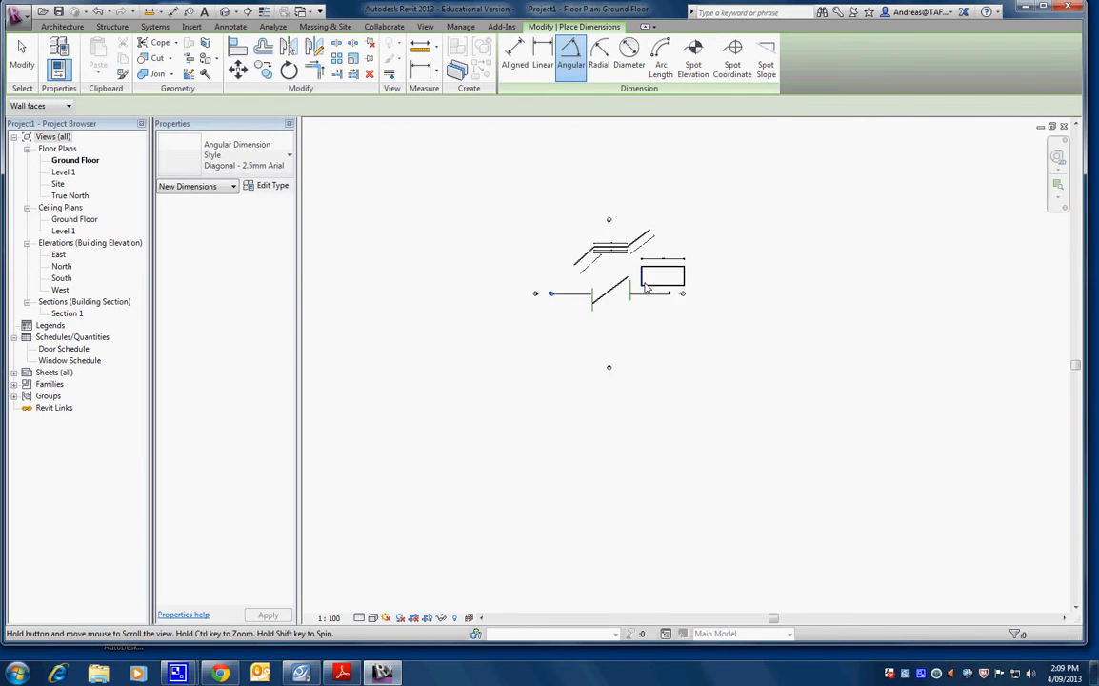
key("Escape")
key("Escape")
Step: Place an angular dimension between the wall chain's horizontal wall and its upper sloped wall, with the arc above the corner
scroll(600, 329, "up", 5)
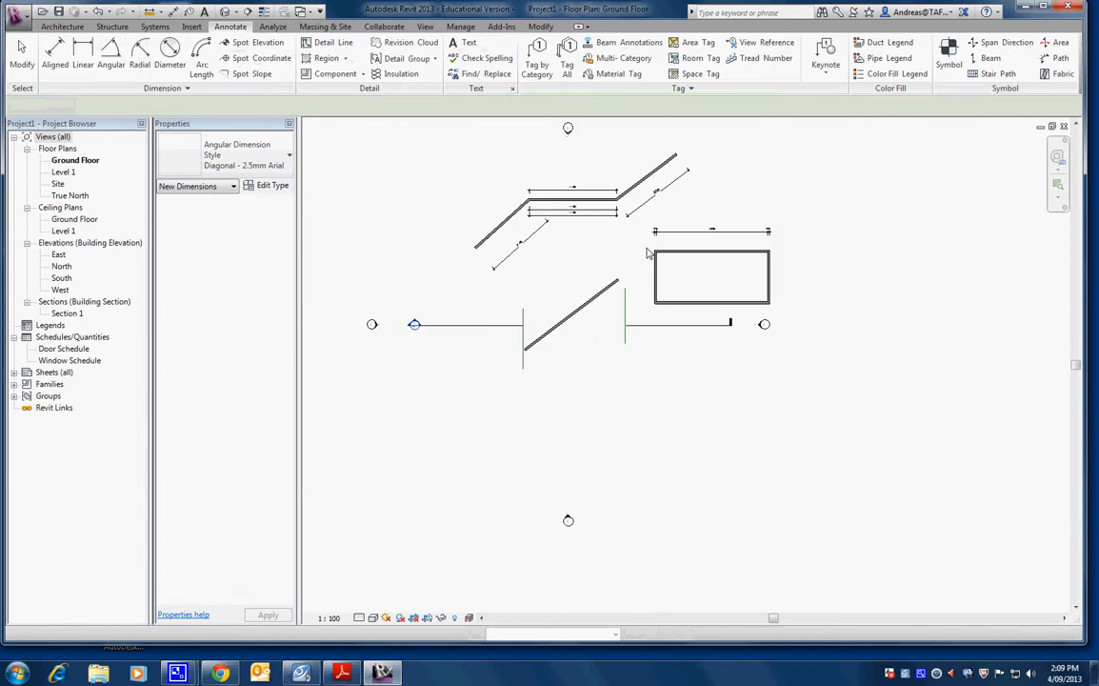
middle_click_drag(605, 318, 587, 400)
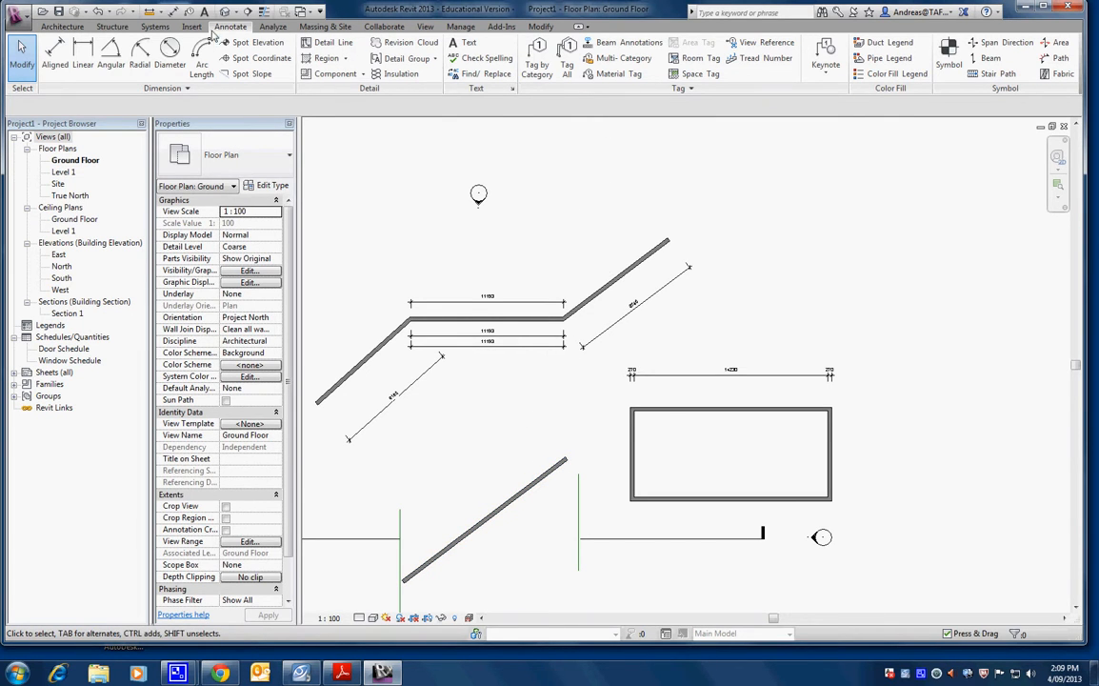
left_click(110, 57)
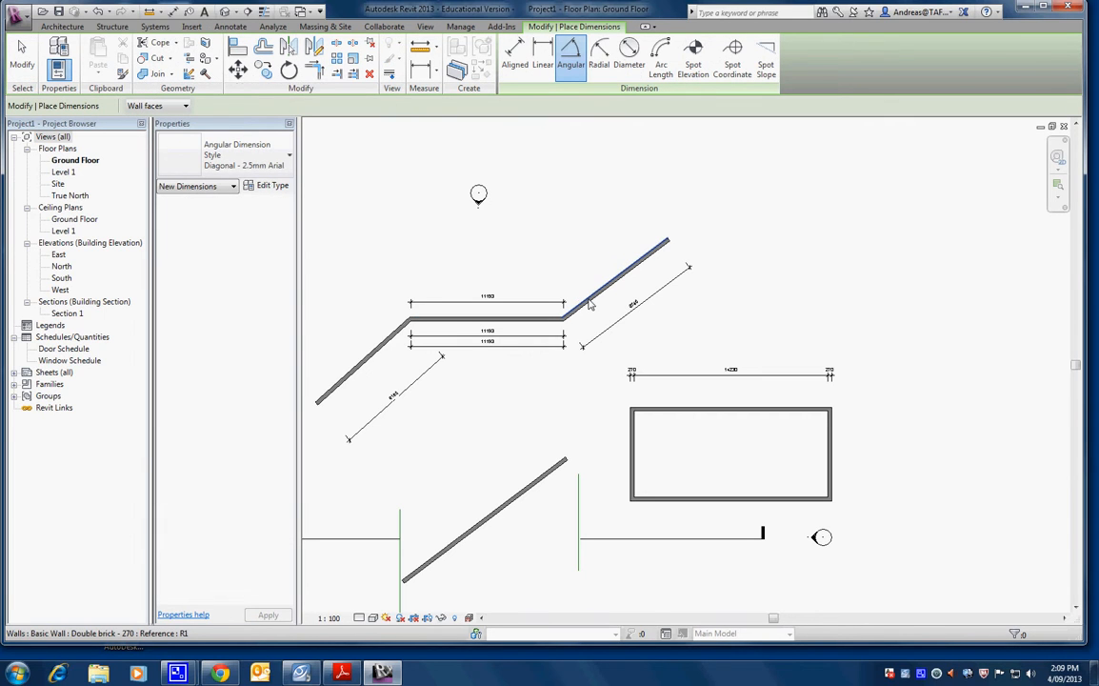
left_click(588, 305)
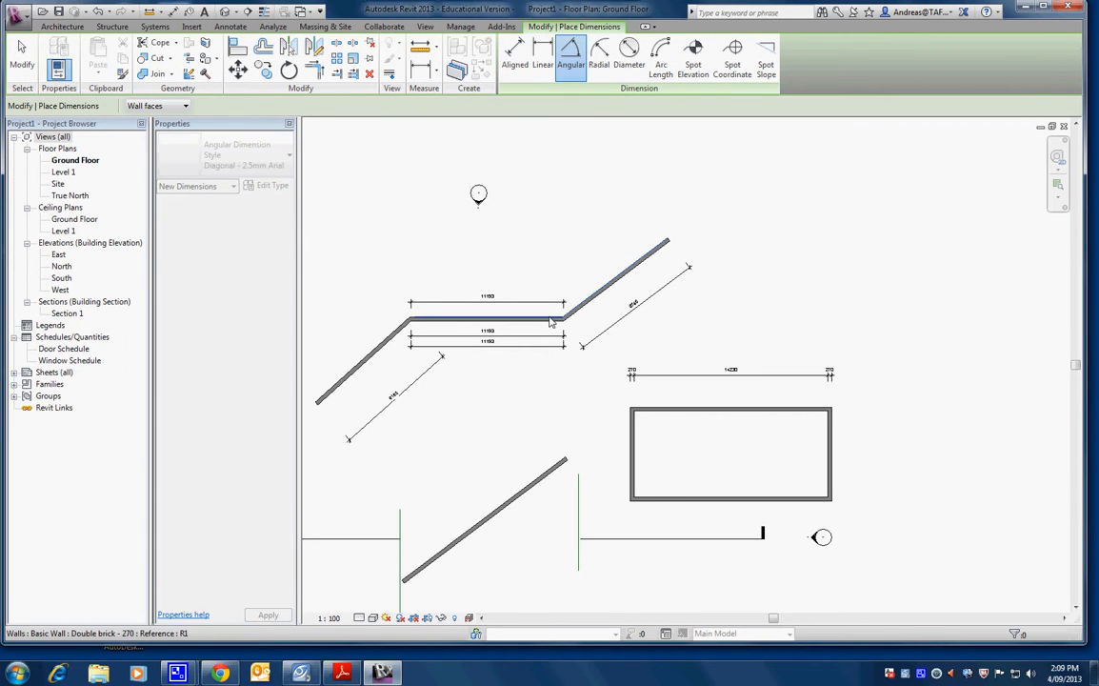
left_click(554, 318)
left_click(533, 273)
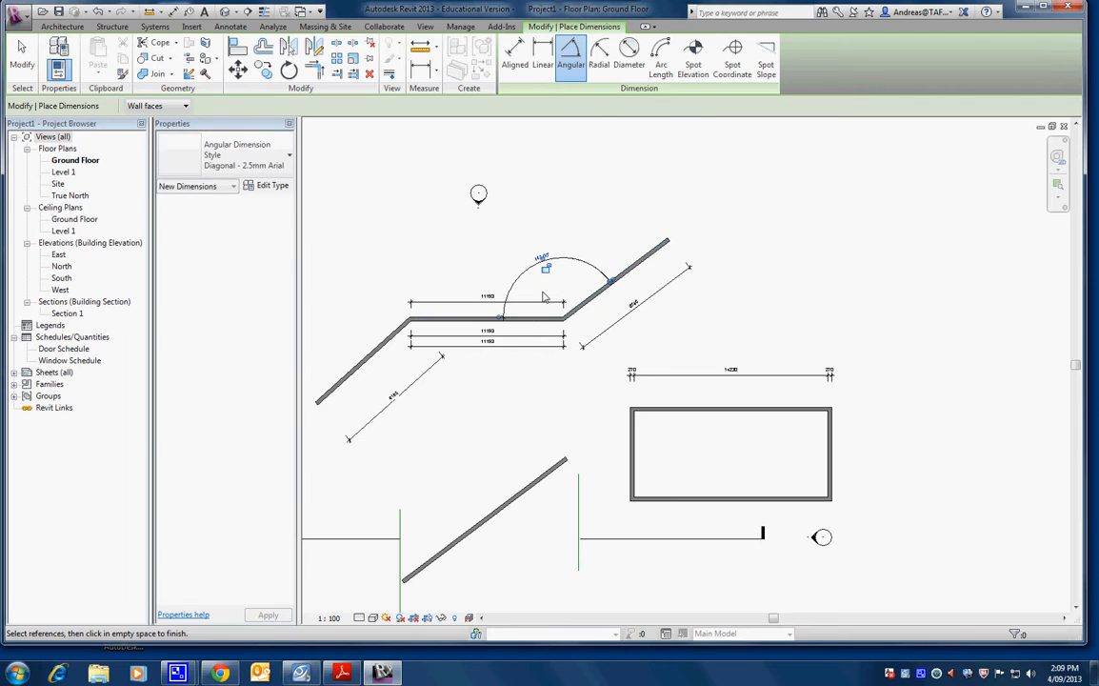
Step: Add a second angular dimension between the lower faces of the same two walls, with the arc below their corner
left_click(593, 301)
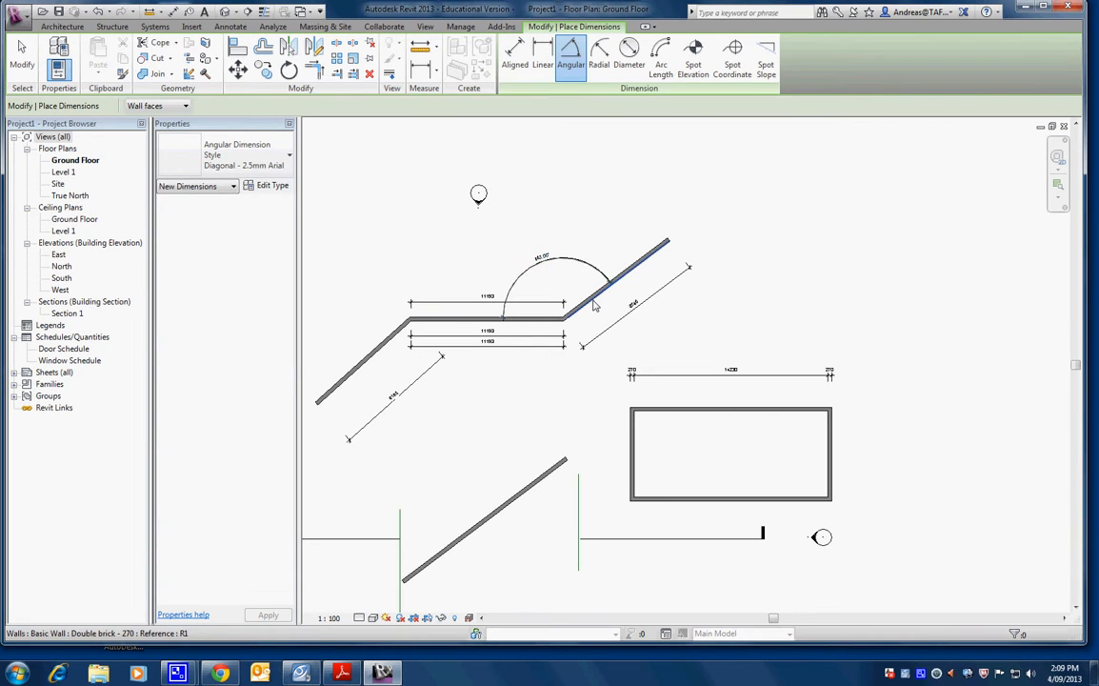
left_click(558, 327)
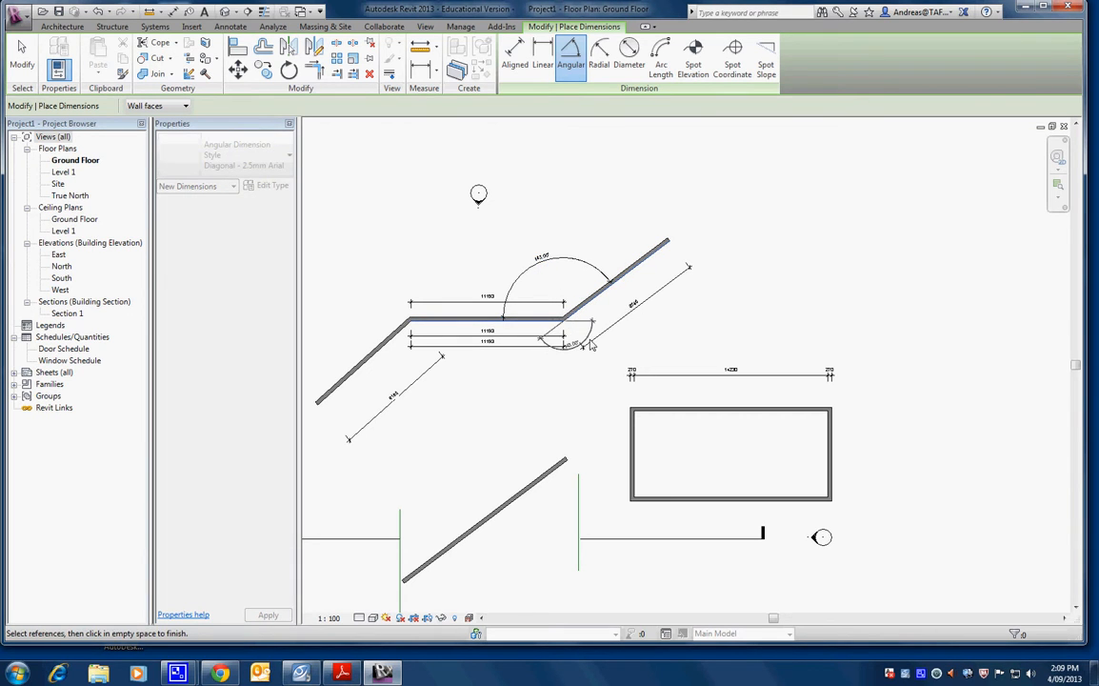
left_click(598, 381)
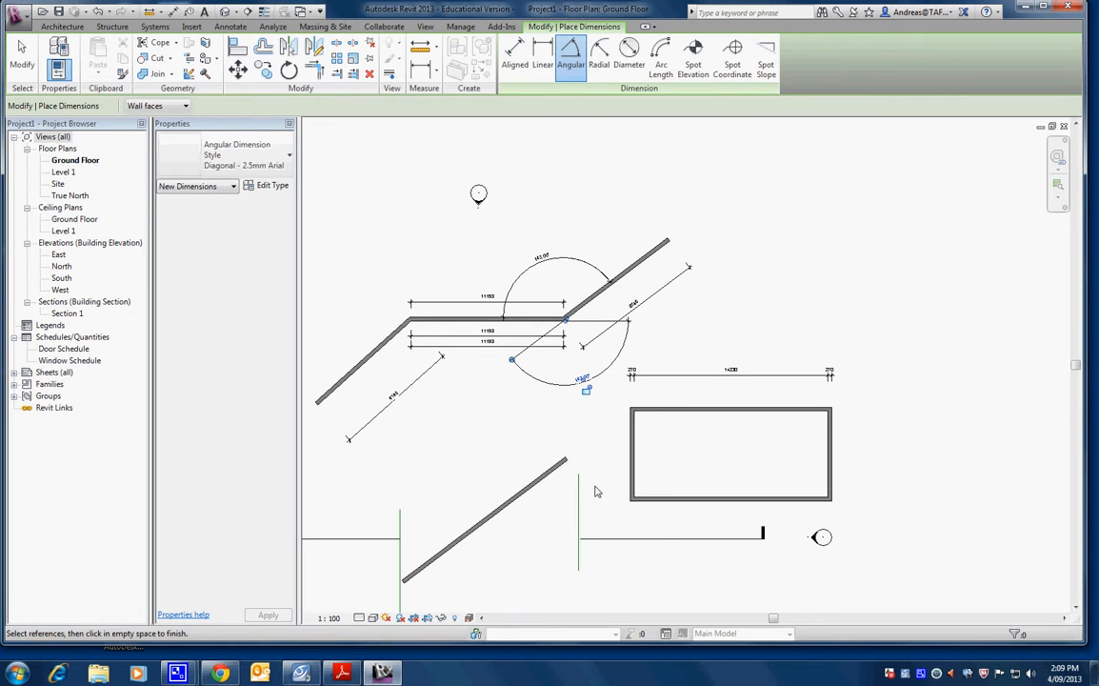
Step: Draw a vertical model line about 4560 mm long downward from the lower corner of the separate sloped wall's upper end
scroll(592, 487, "up", 5)
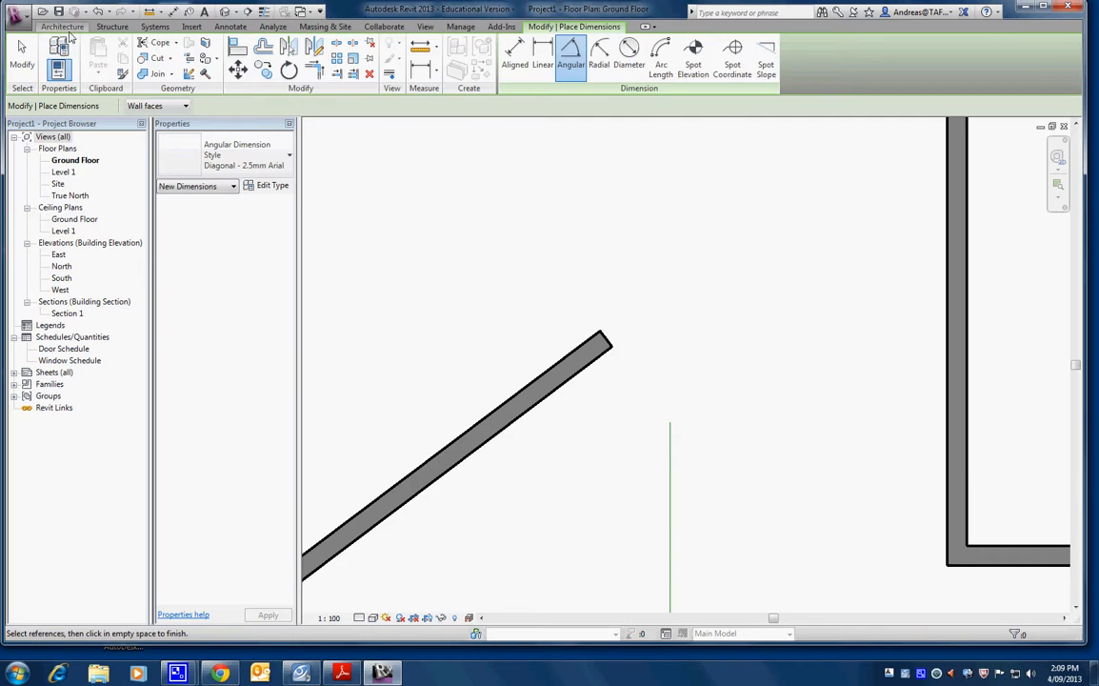
left_click(67, 28)
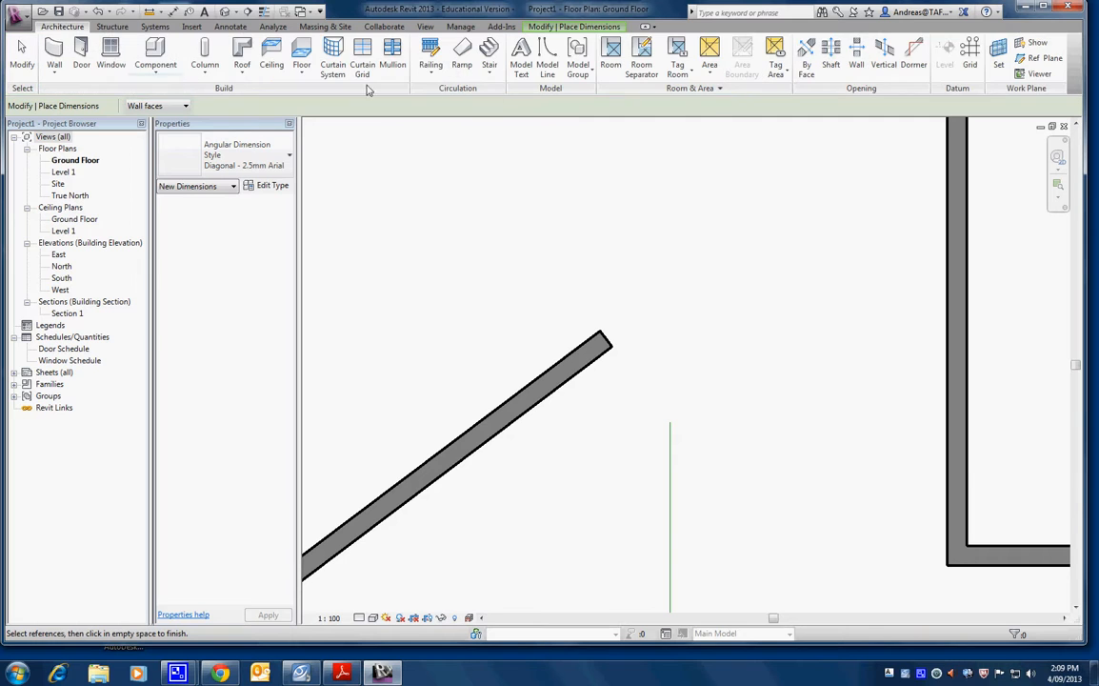
left_click(550, 57)
scroll(611, 344, "up", 2)
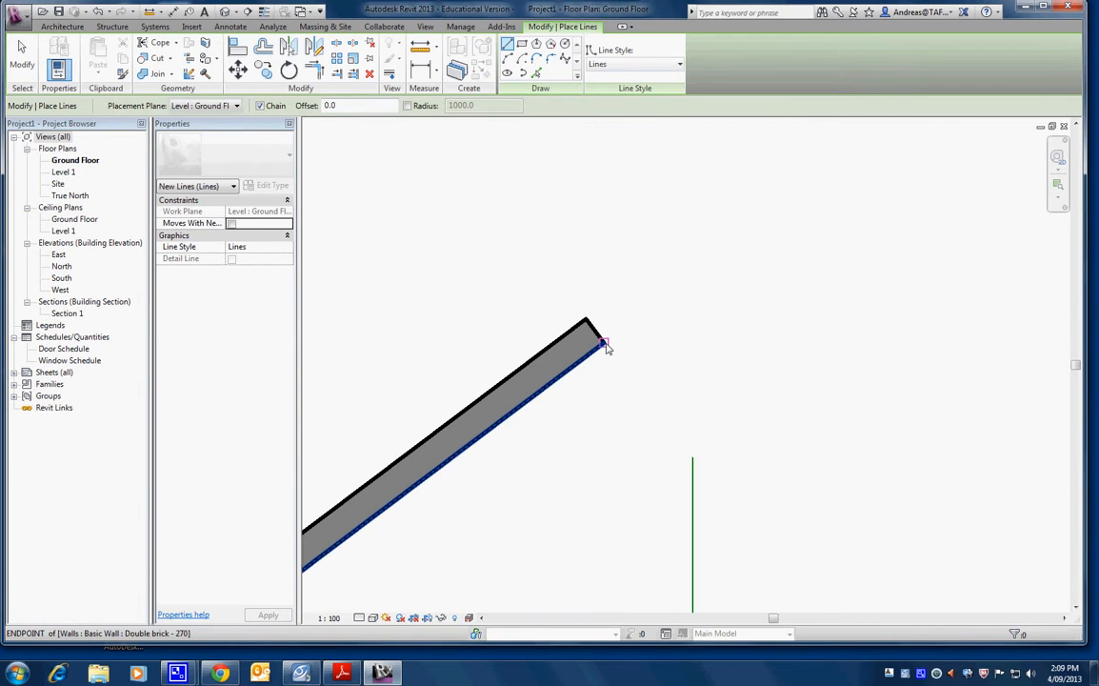
left_click(607, 347)
middle_click_drag(606, 470, 596, 250)
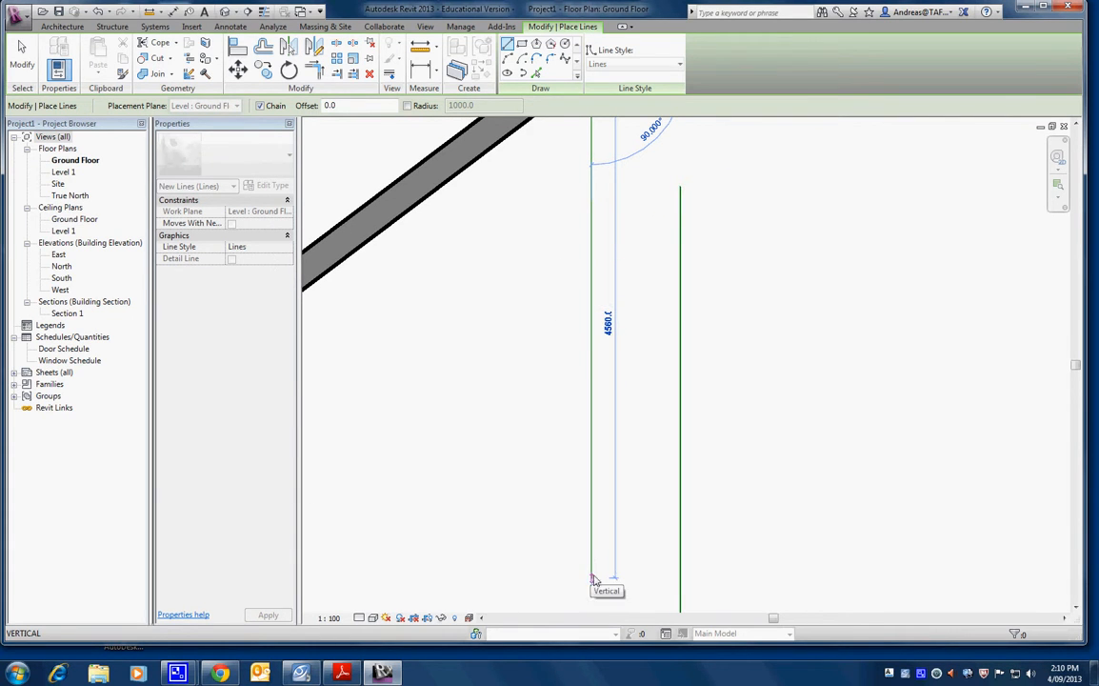
left_click(596, 579)
scroll(628, 380, "down", 3)
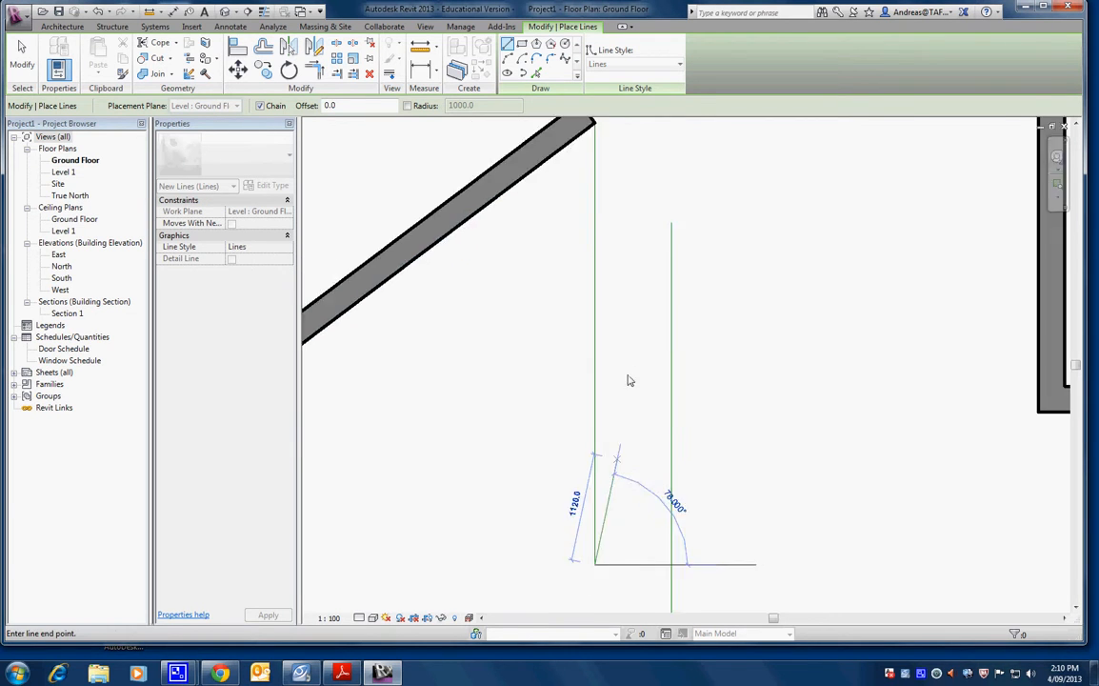
key("Escape")
key("Escape")
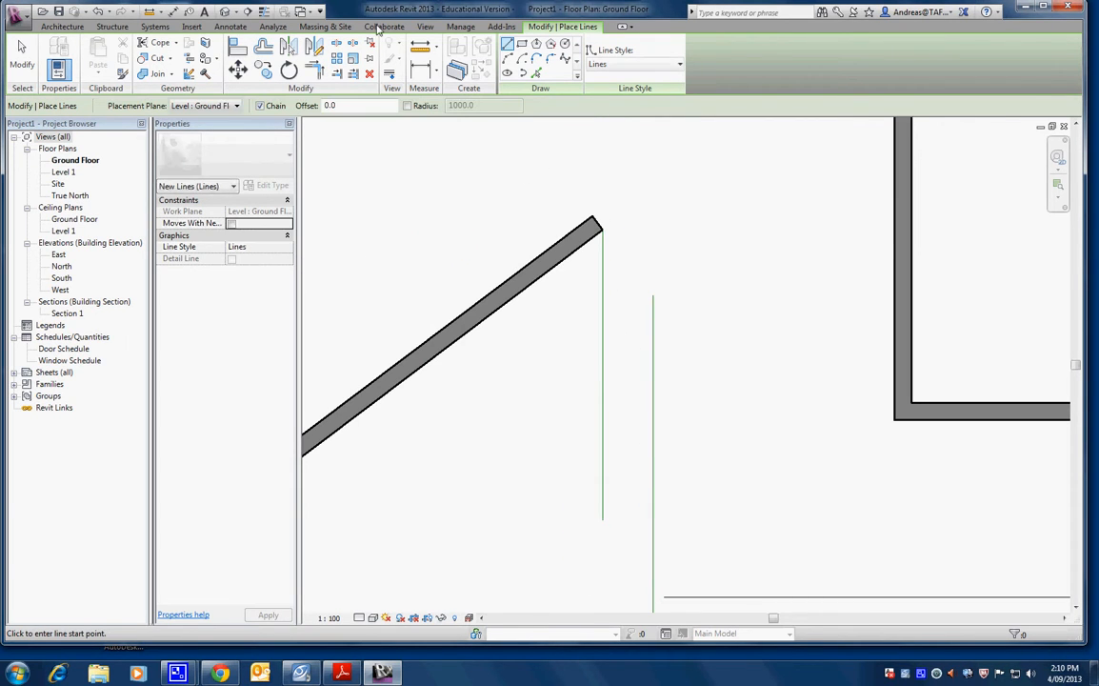
Step: Place an angular dimension between the separate sloped wall's lower face and the vertical model line, with the arc inside the angle below the wall
left_click(63, 27)
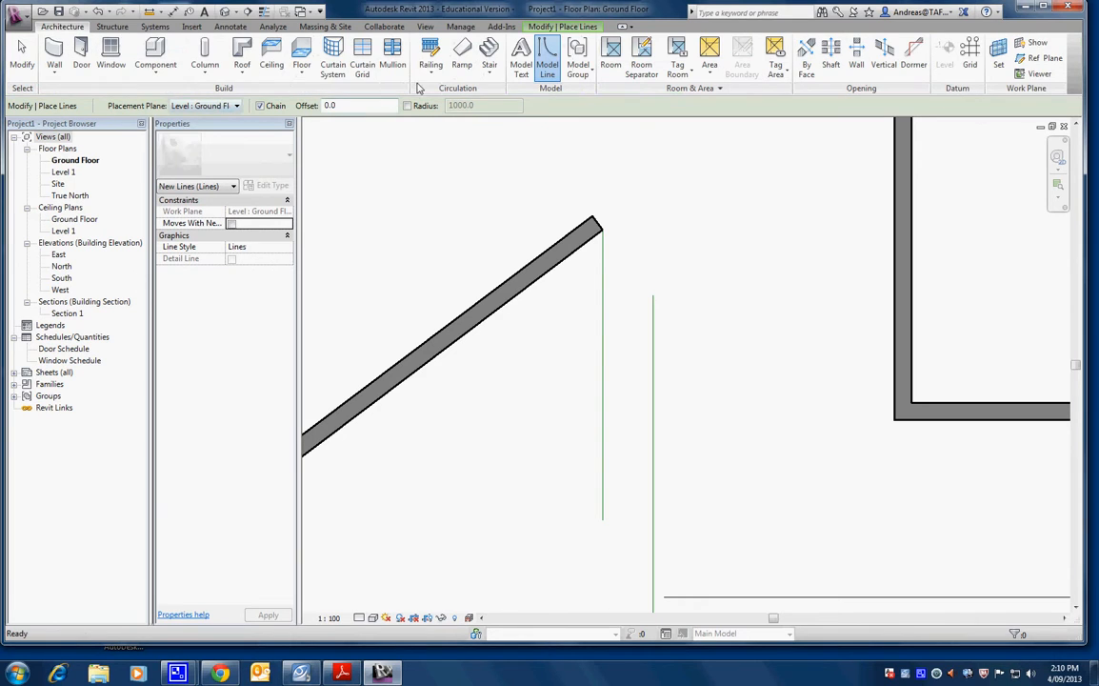
left_click(230, 27)
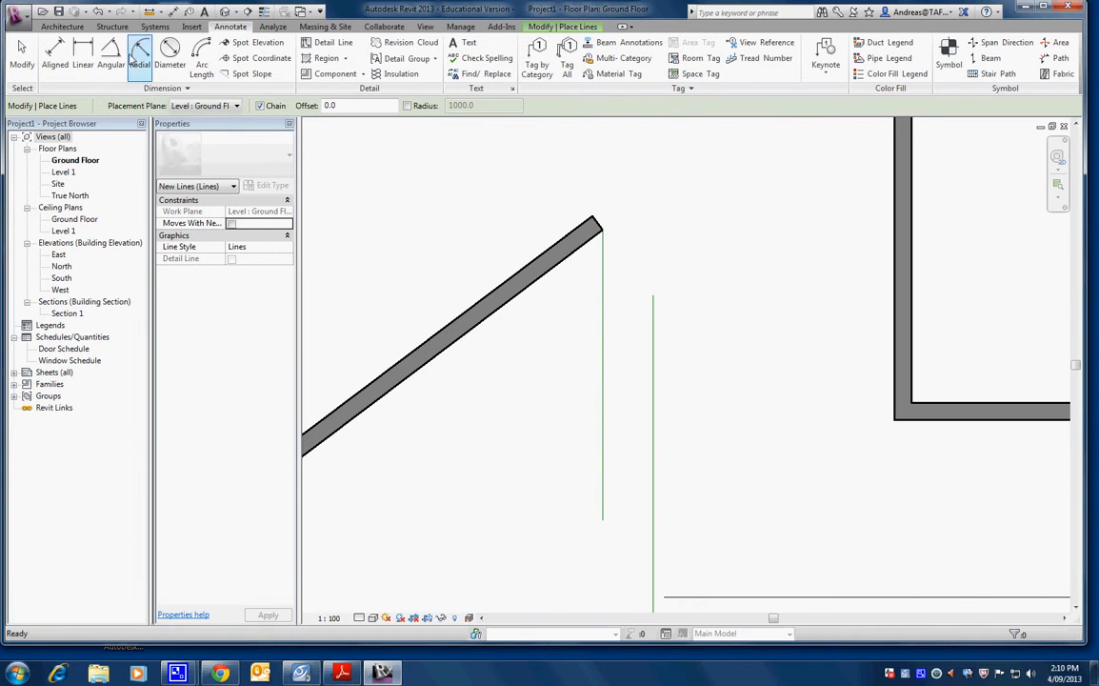
left_click(111, 54)
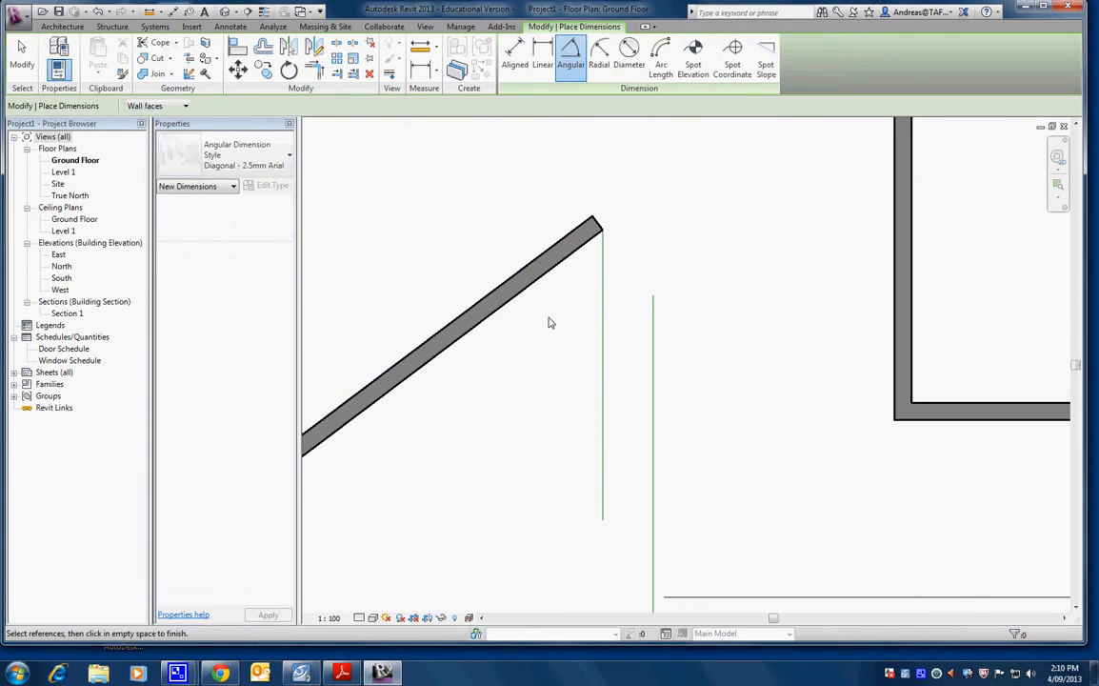
left_click(539, 284)
left_click(602, 322)
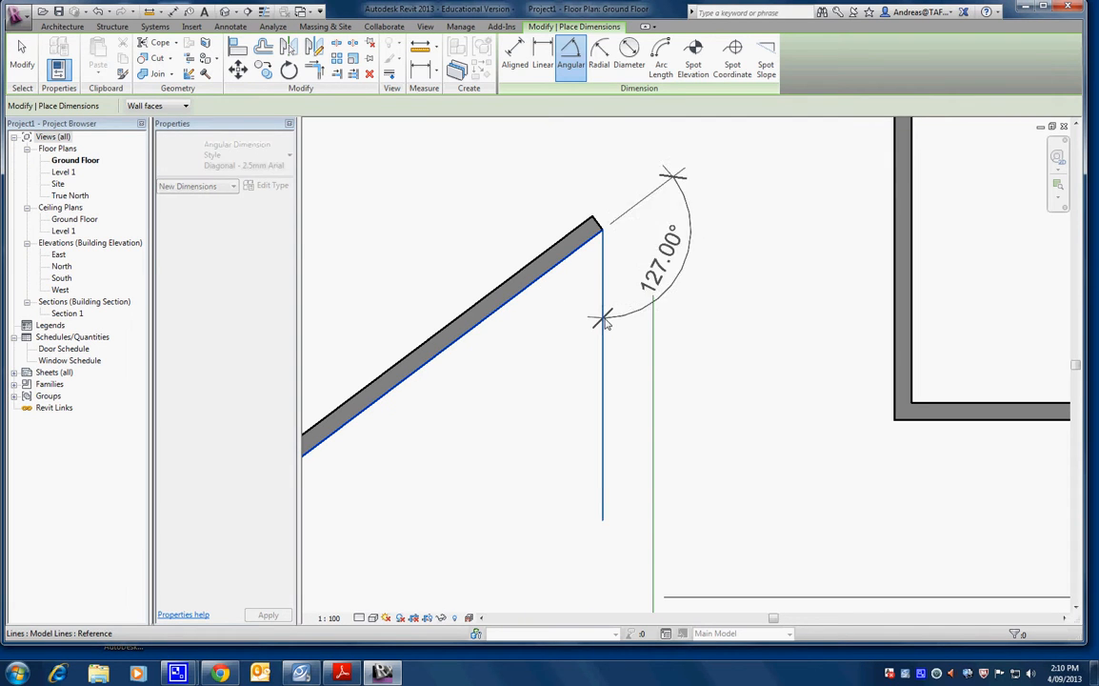
left_click(472, 503)
scroll(520, 399, "down", 5)
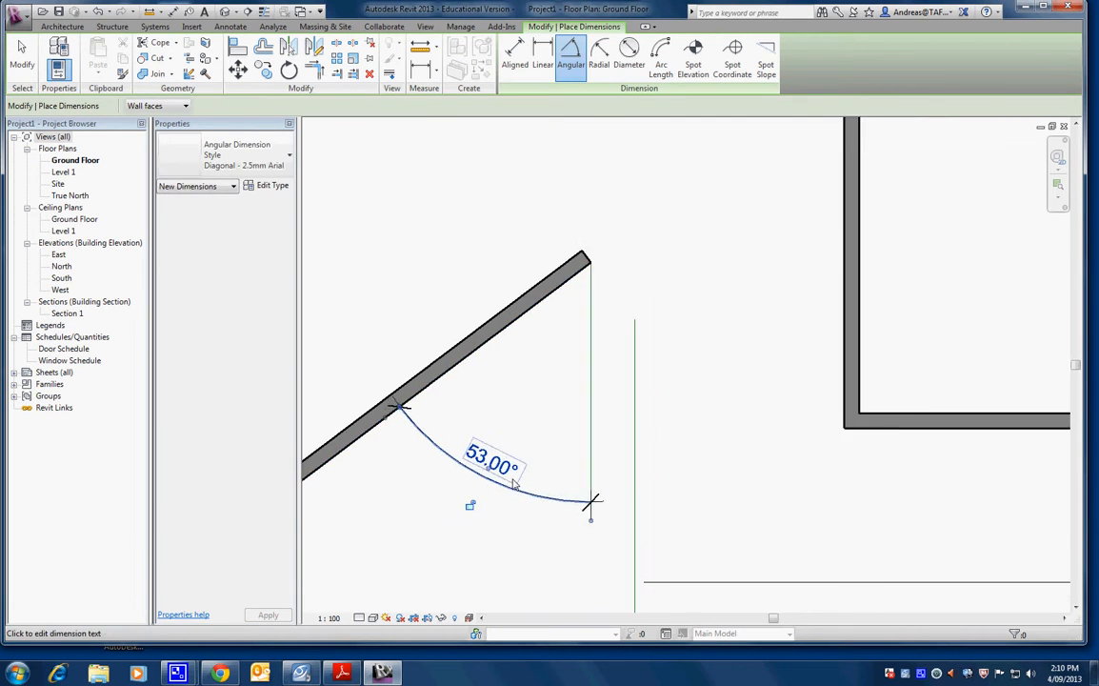
middle_click_drag(595, 164, 647, 249)
middle_click_drag(619, 380, 679, 272)
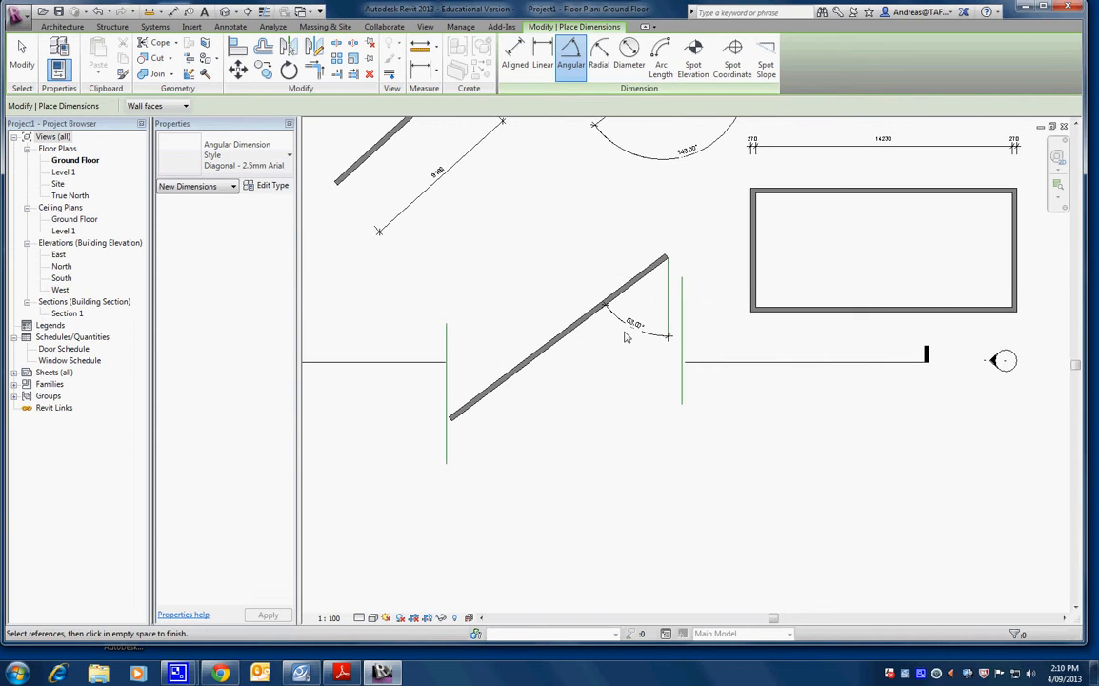
key("Escape")
Step: Move the new angular dimension's text off its arc toward the wall's upper end, keeping the leader
scroll(636, 334, "down", 4)
scroll(648, 348, "up", 6)
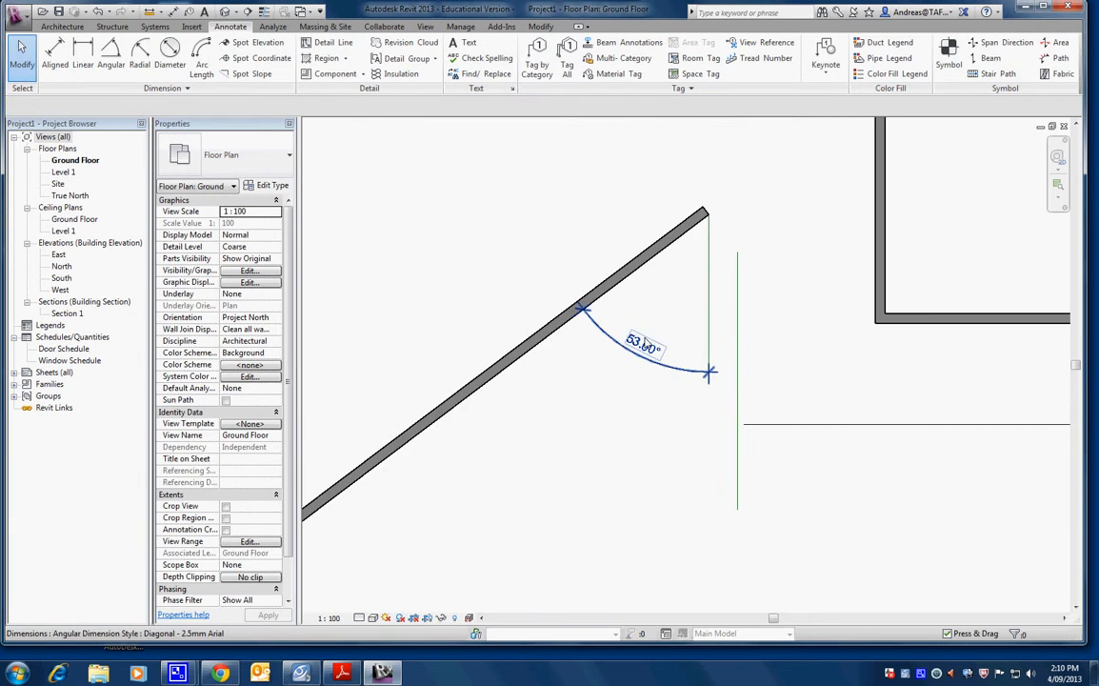
left_click(645, 349)
left_click_drag(643, 349, 651, 342)
key("Escape")
left_click(652, 343)
left_click(639, 278)
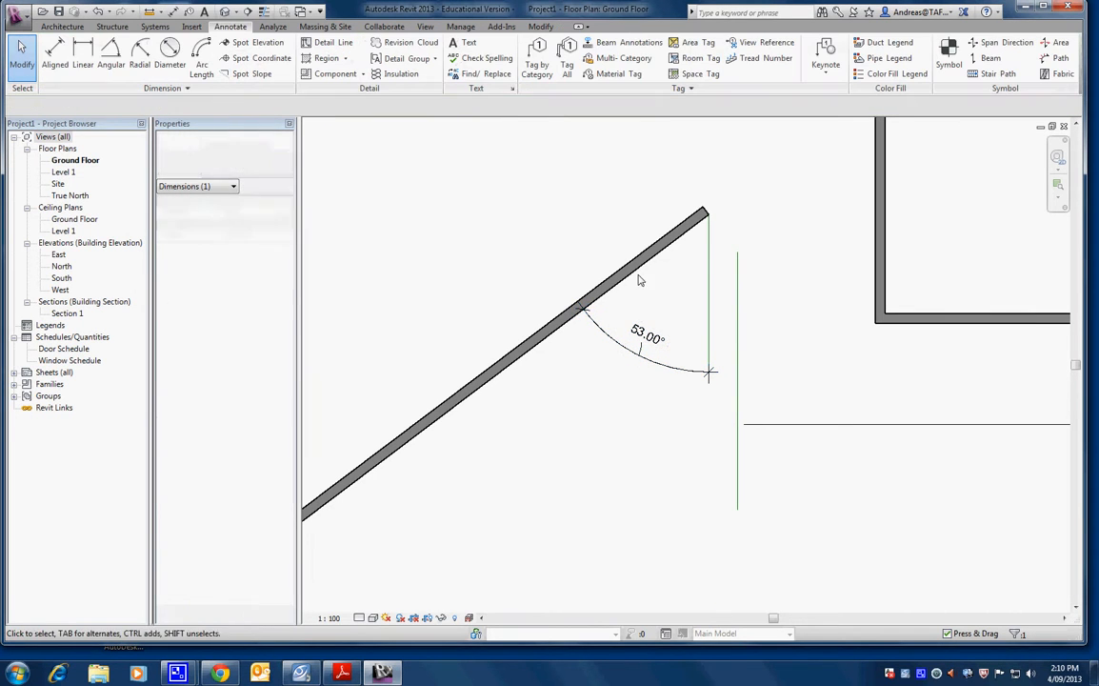
left_click(621, 335)
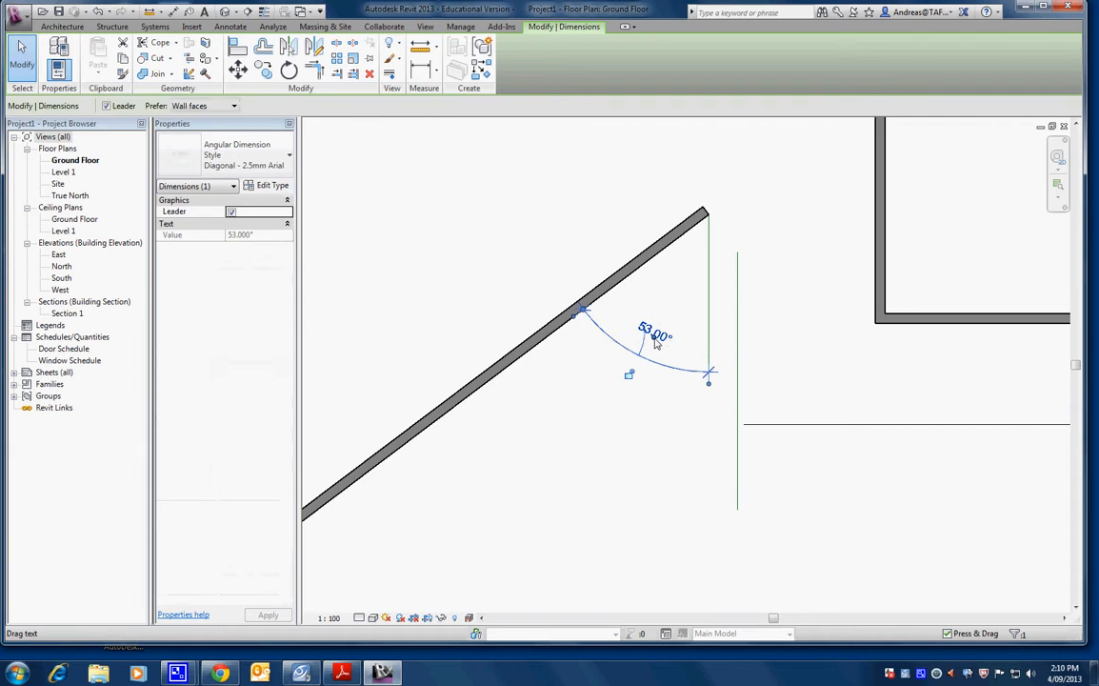
key("Escape")
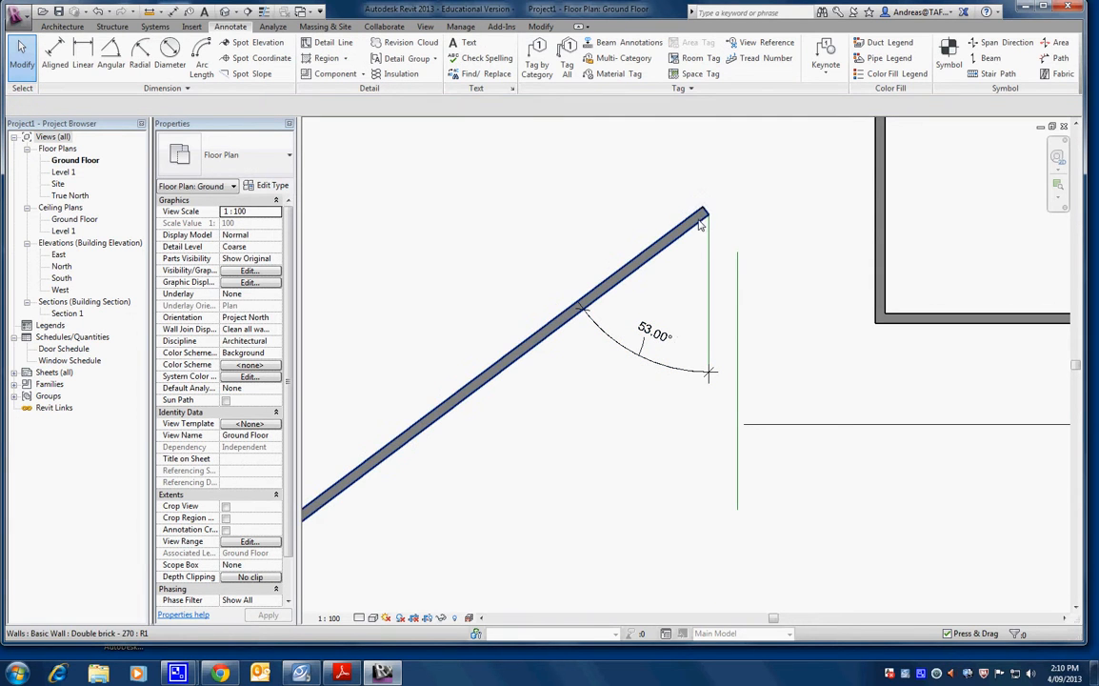
Step: Set the separate sloped wall's angle to the horizontal to 30°
left_click(700, 225)
scroll(692, 286, "down", 2)
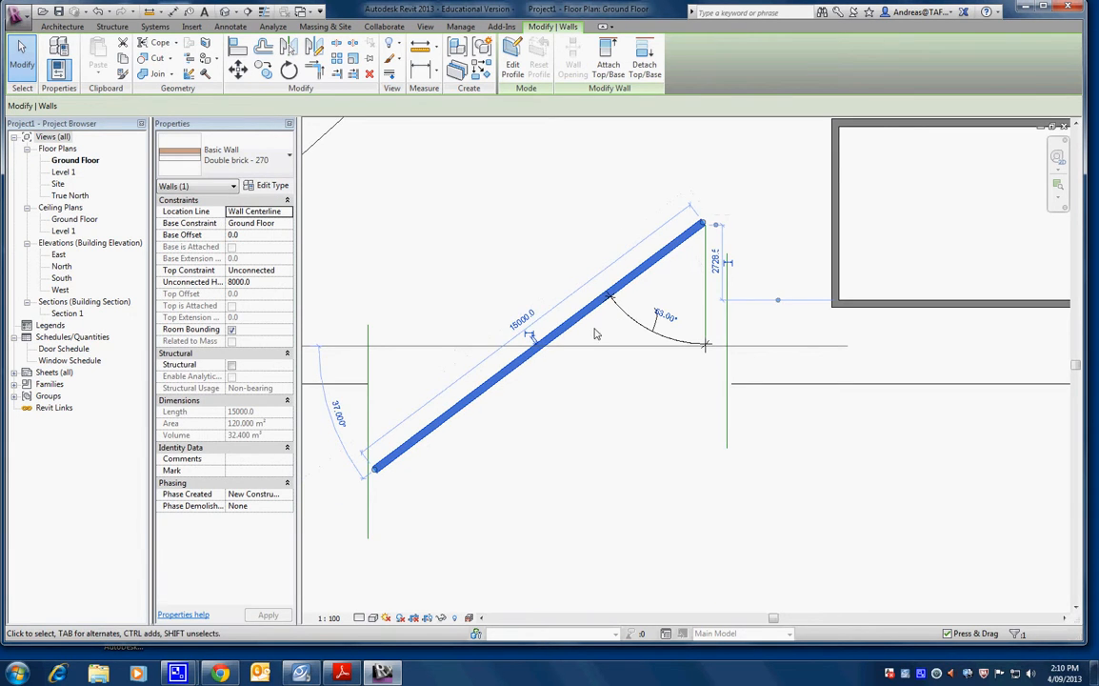
middle_click_drag(595, 333, 655, 229)
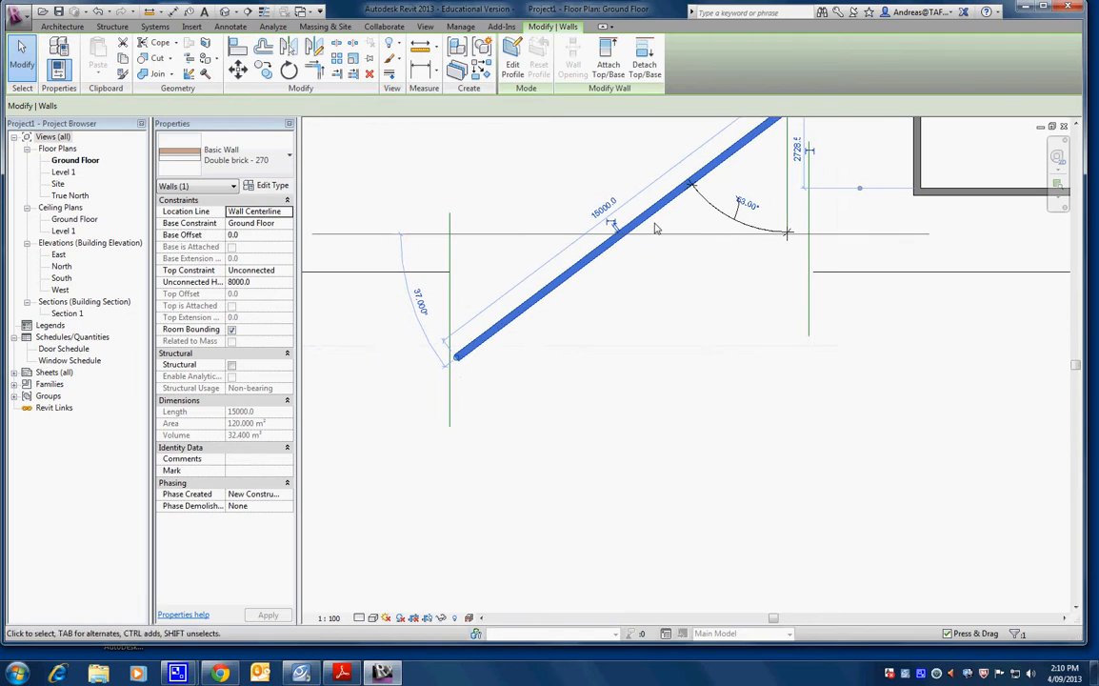
left_click(420, 300)
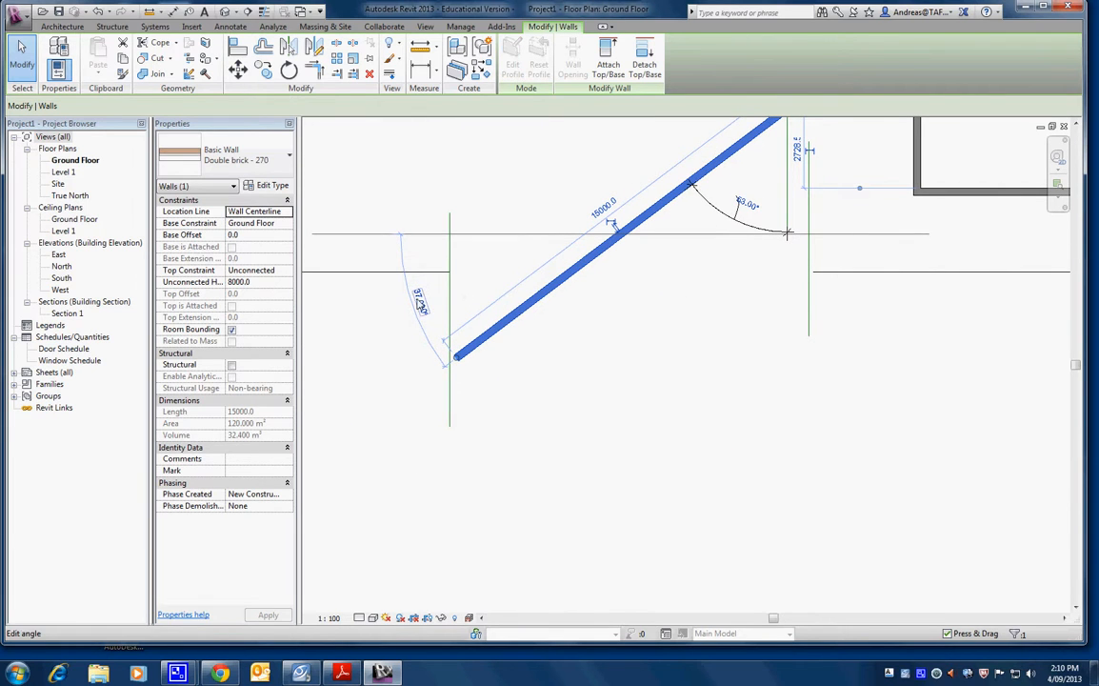
left_click(422, 303)
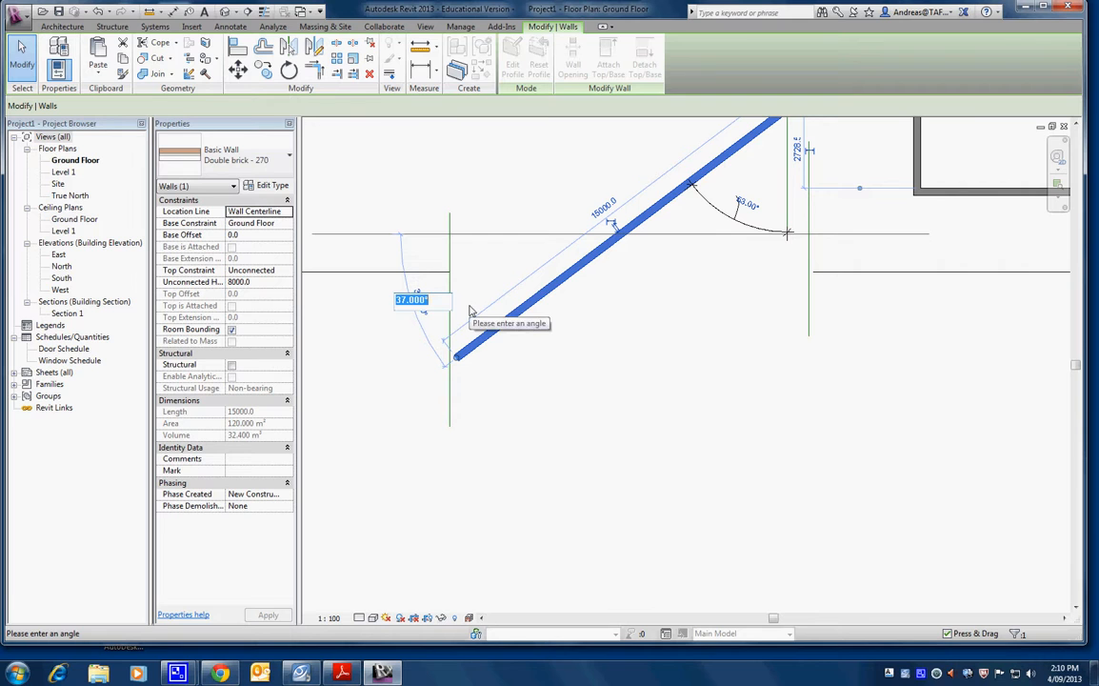
type("30")
key("Return")
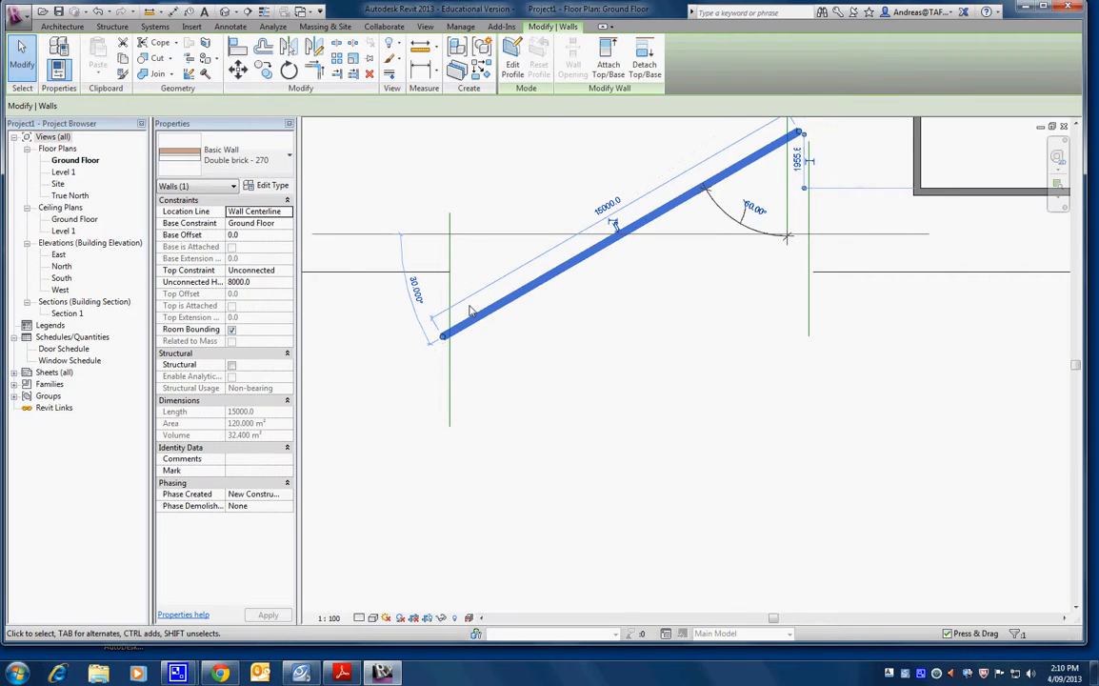
left_click(230, 26)
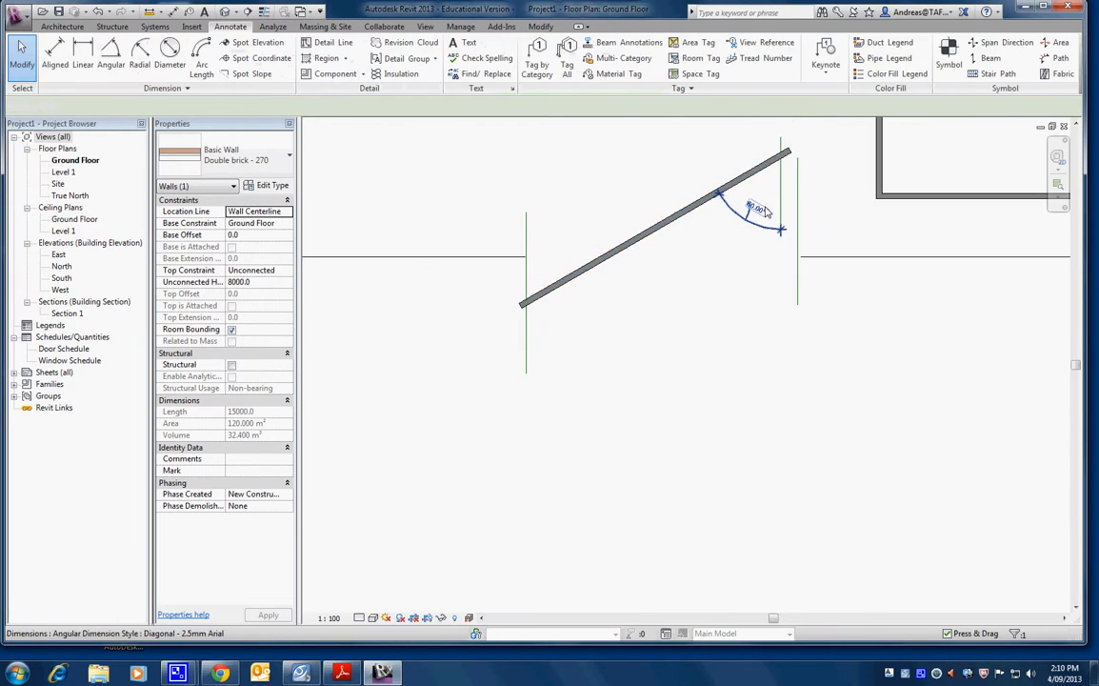
scroll(750, 203, "down", 3)
scroll(749, 203, "up", 4)
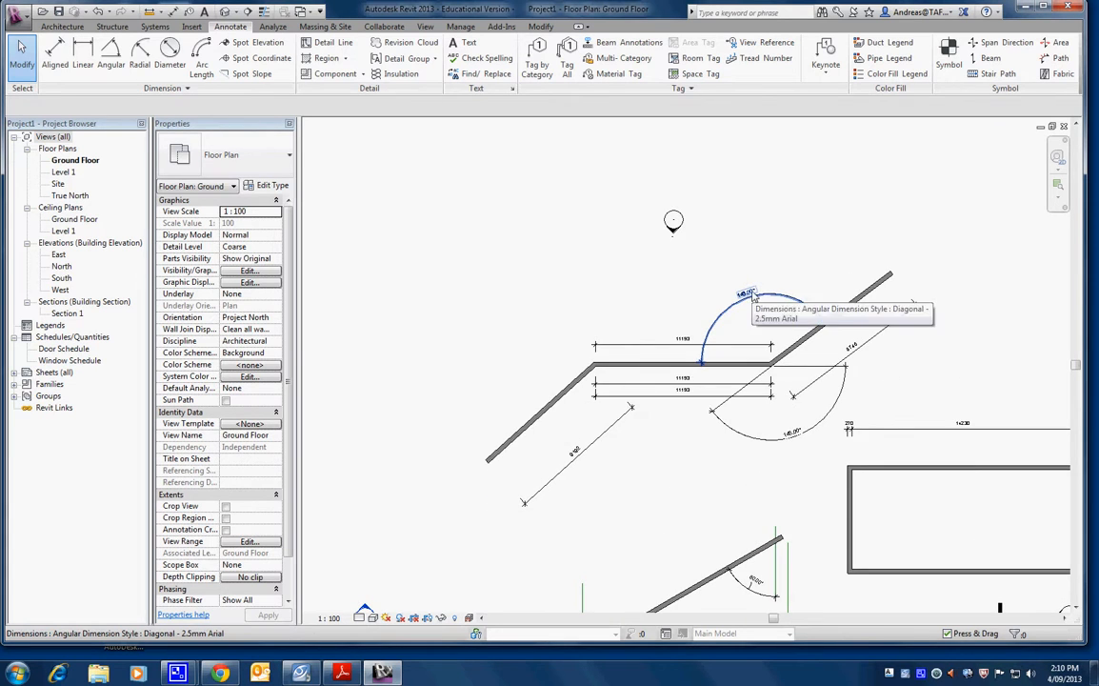
Step: Set the angle between the horizontal wall and the sloped wall rising from its right end to 140°
scroll(749, 298, "up", 2)
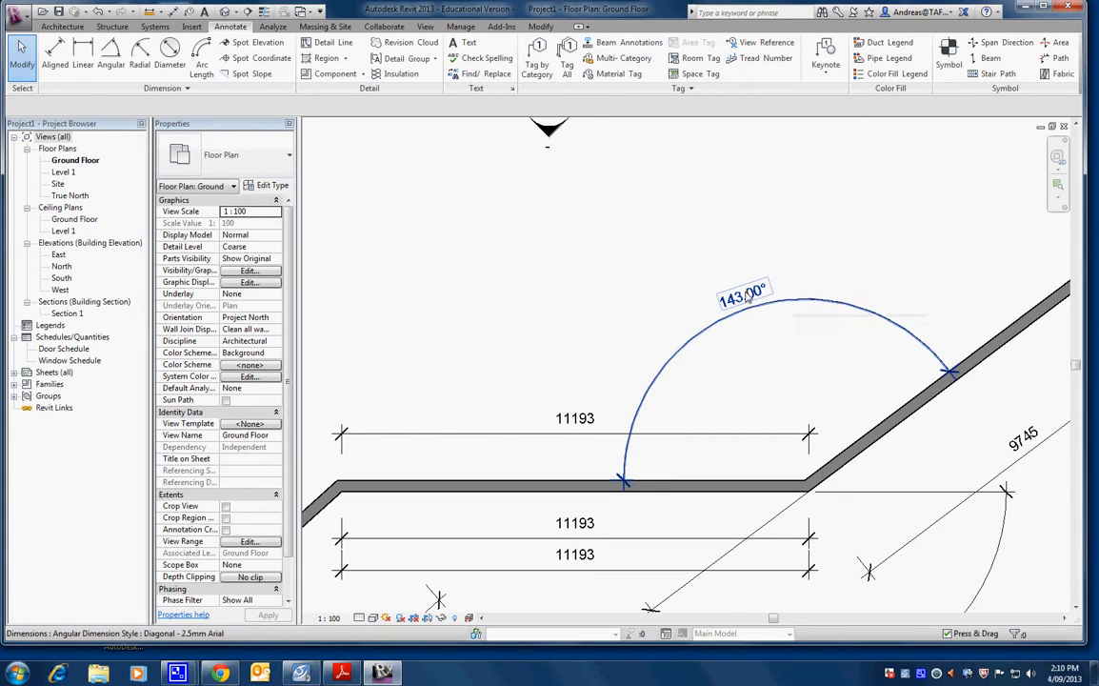
left_click(893, 422)
left_click(746, 296)
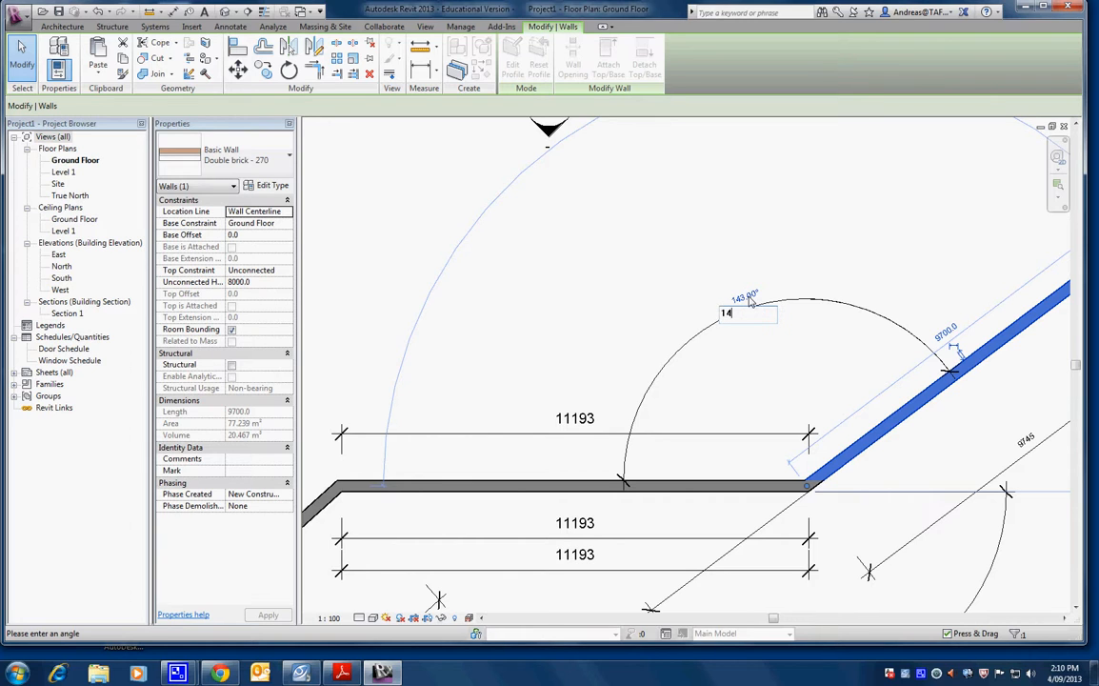
key("Return")
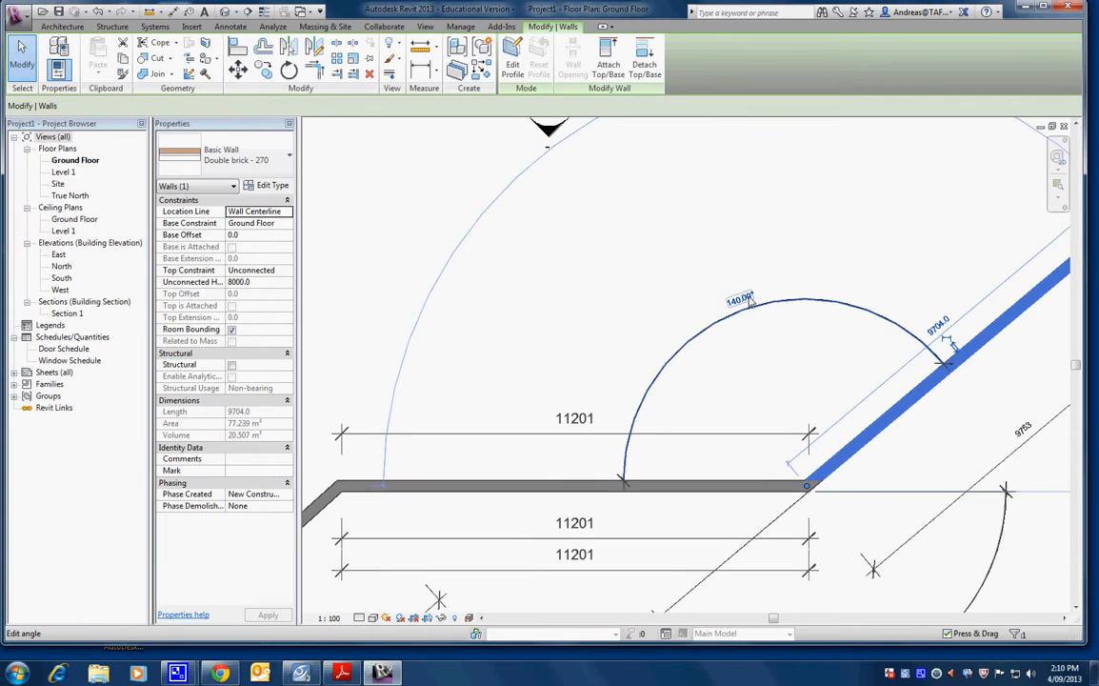
scroll(749, 298, "down", 5)
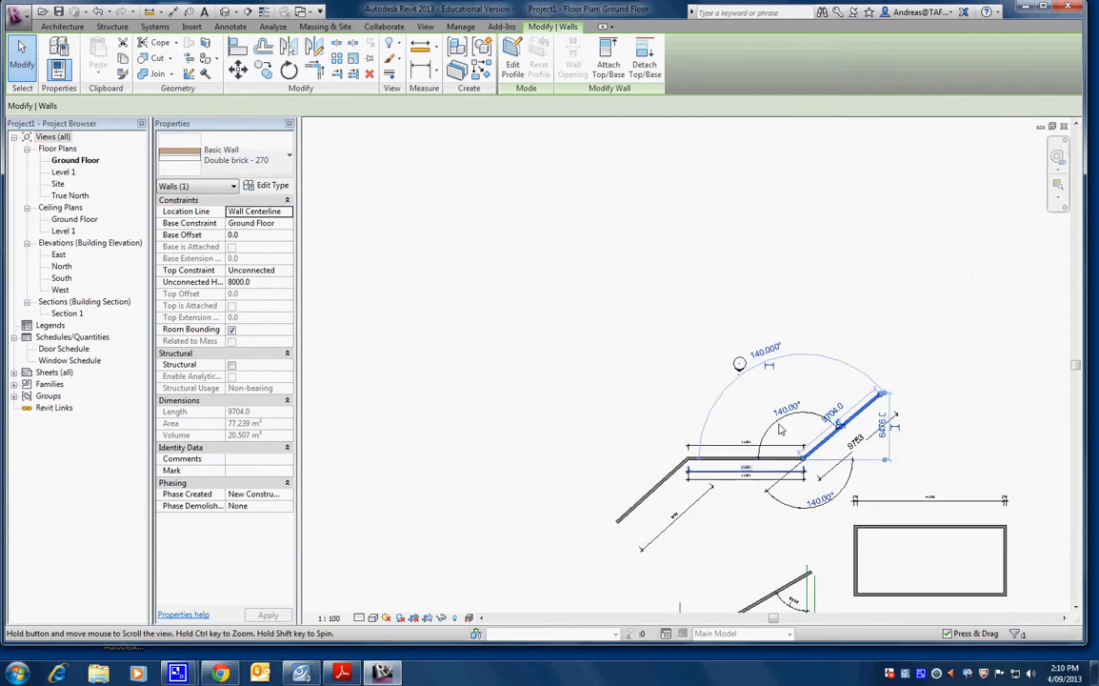
key("Escape")
Step: Set the angle between the separate sloped wall and the vertical model line to 50°
scroll(791, 440, "up", 3)
left_click(784, 421)
scroll(792, 444, "up", 7)
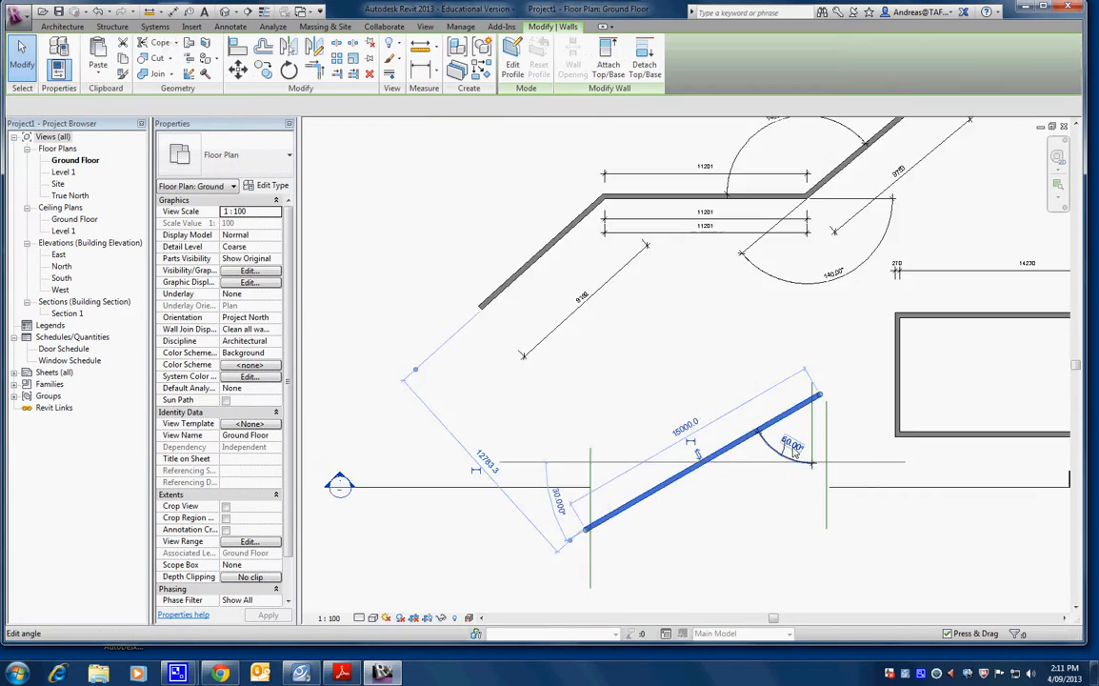
left_click(783, 443)
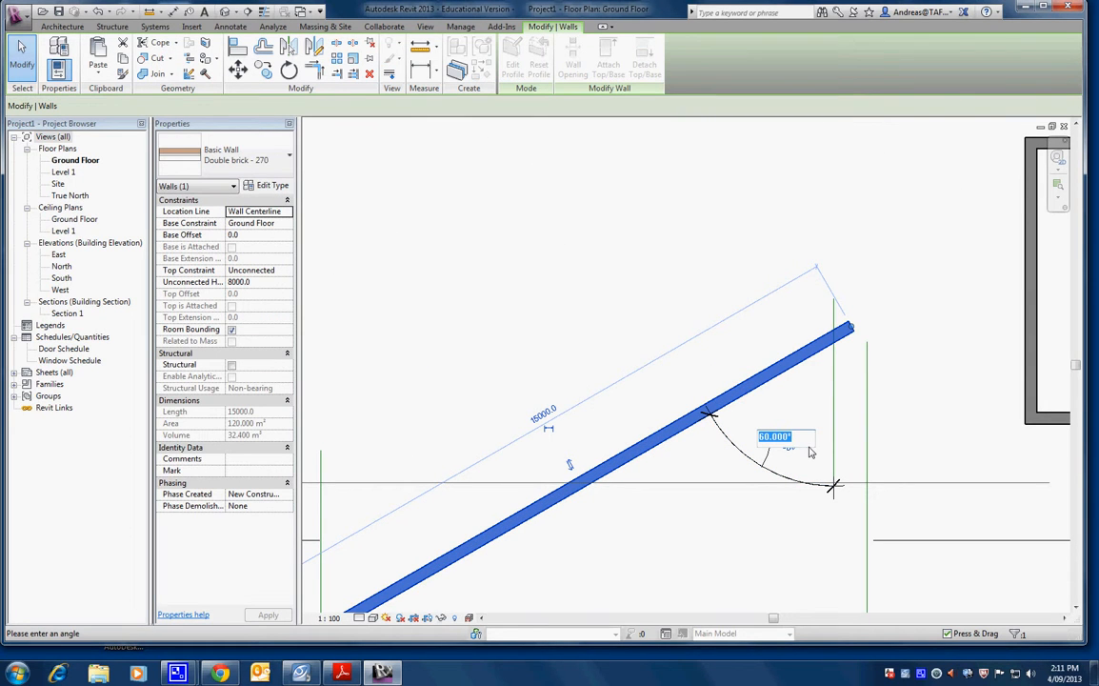
key("Return")
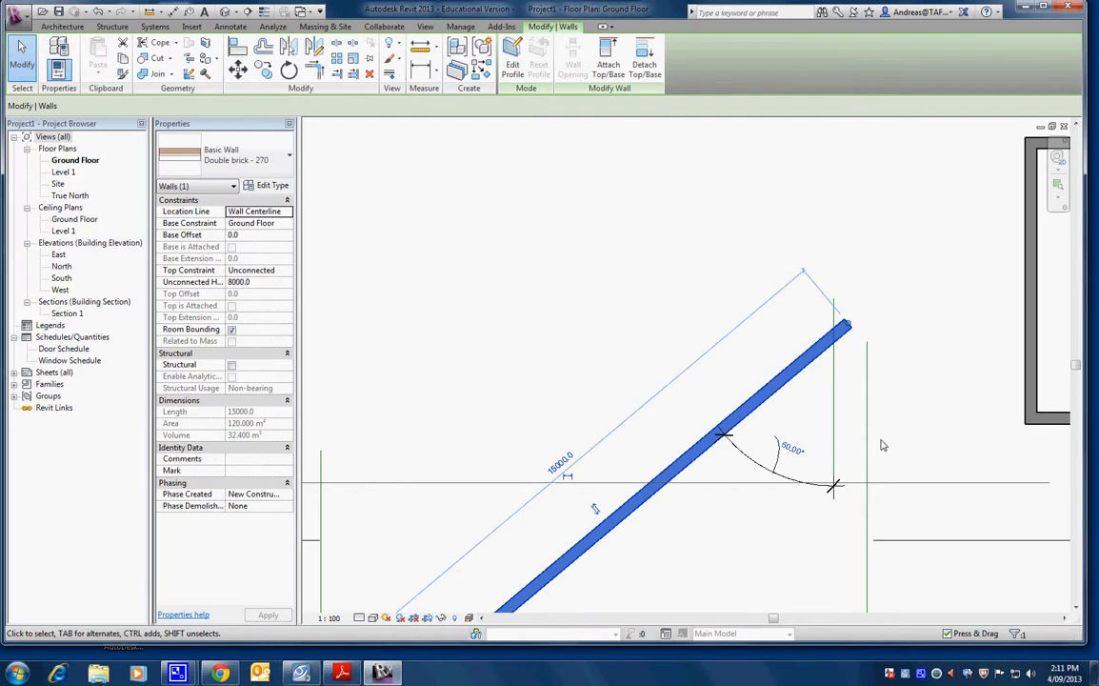
key("Escape")
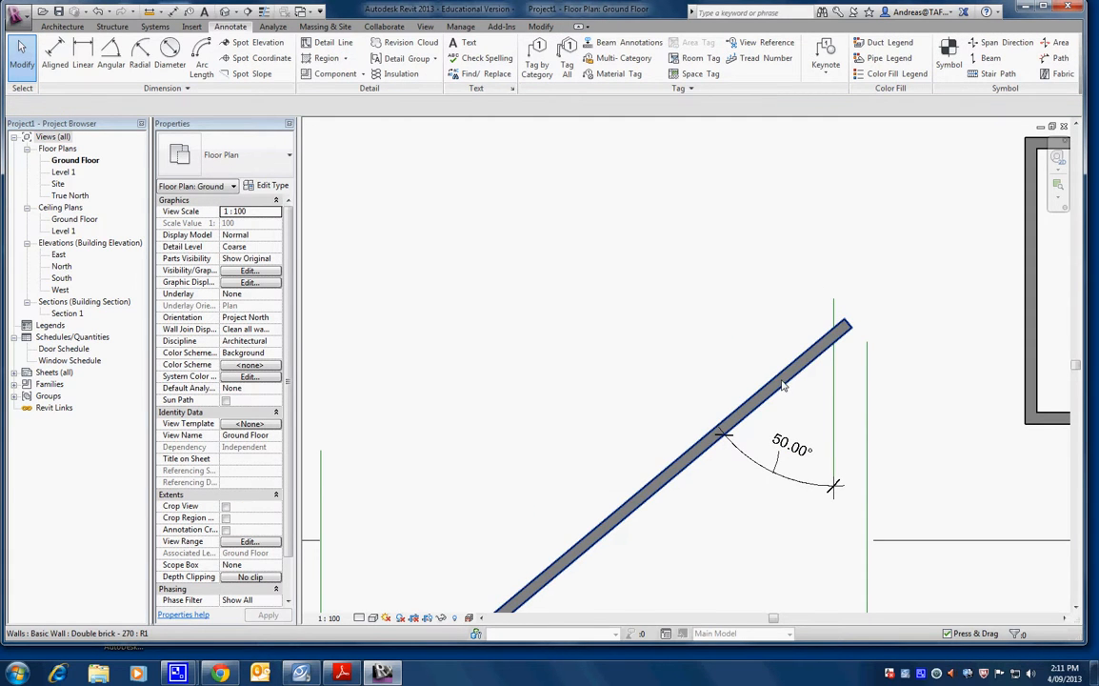
left_click(793, 447)
key("Escape")
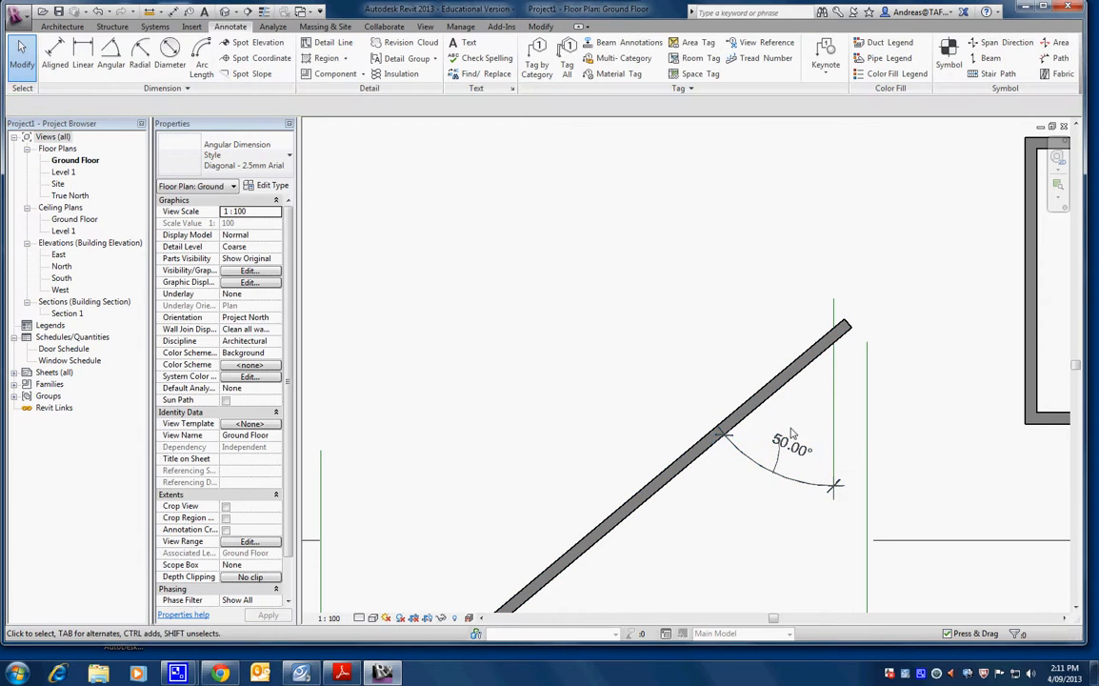
Step: Draw a center-ends arc wall with a radius of about 5800 mm and a sweep of about 136° in the empty area left of the other walls
scroll(762, 406, "down", 5)
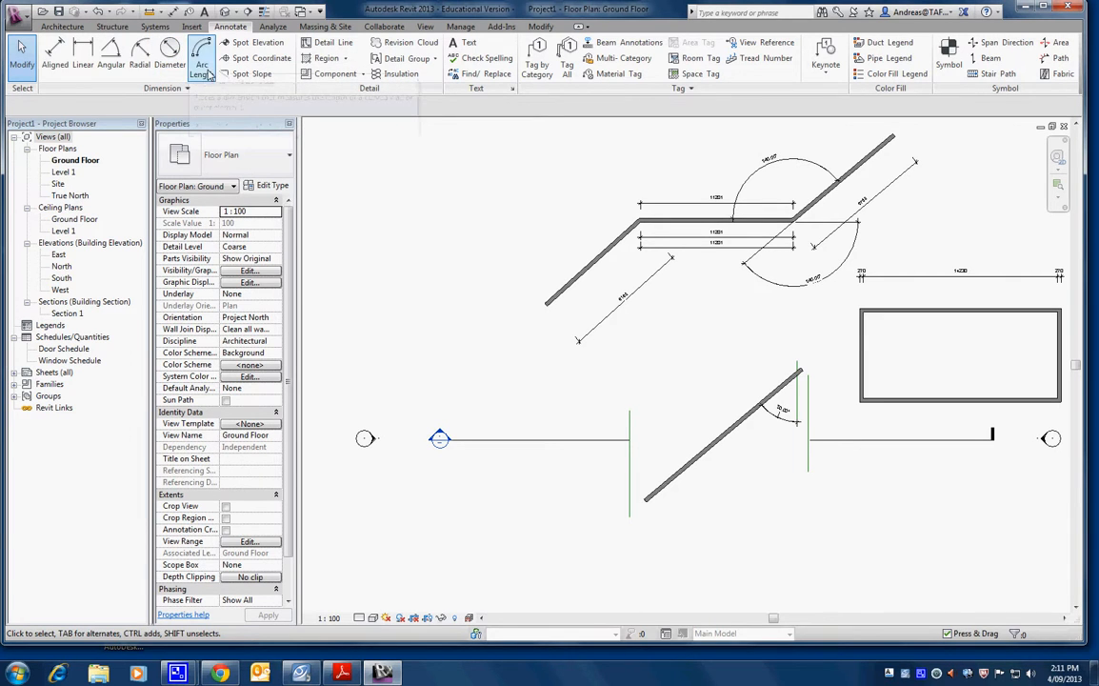
middle_click_drag(556, 252, 601, 490)
scroll(526, 321, "down", 2)
middle_click_drag(527, 322, 470, 197)
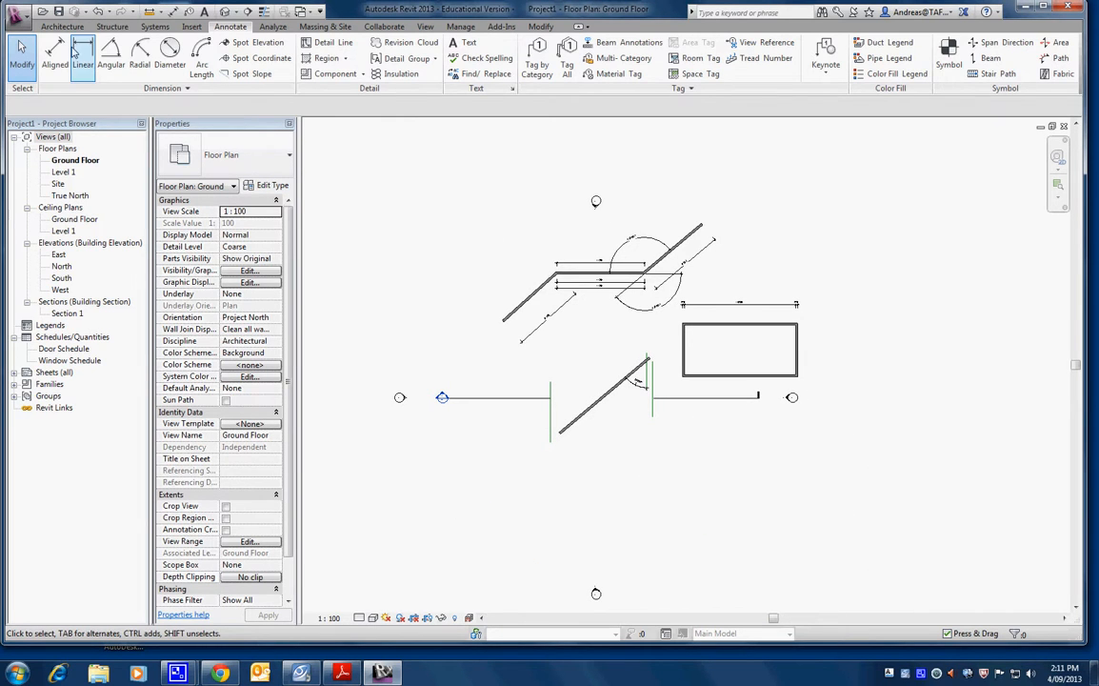
left_click(60, 26)
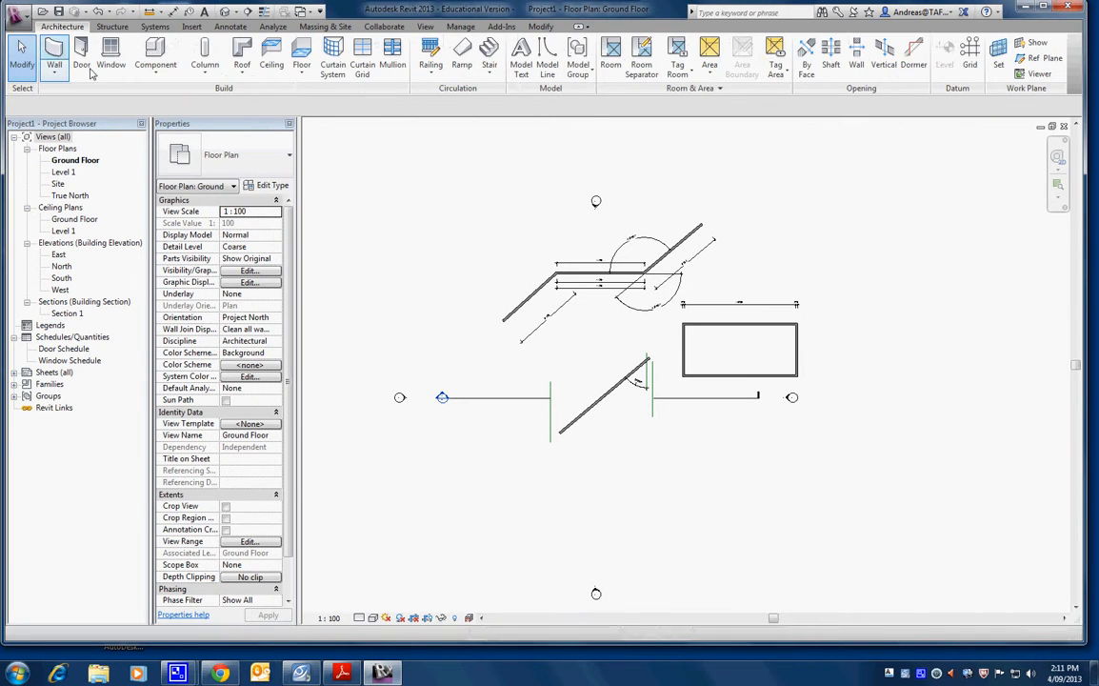
left_click(59, 65)
left_click(521, 59)
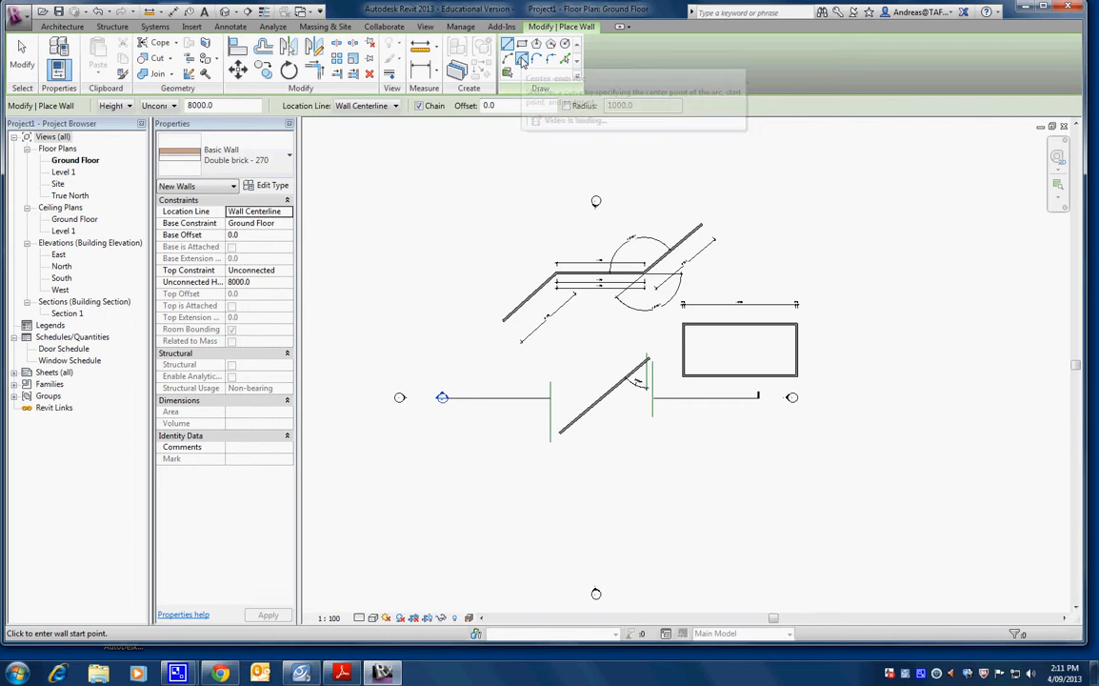
left_click(389, 331)
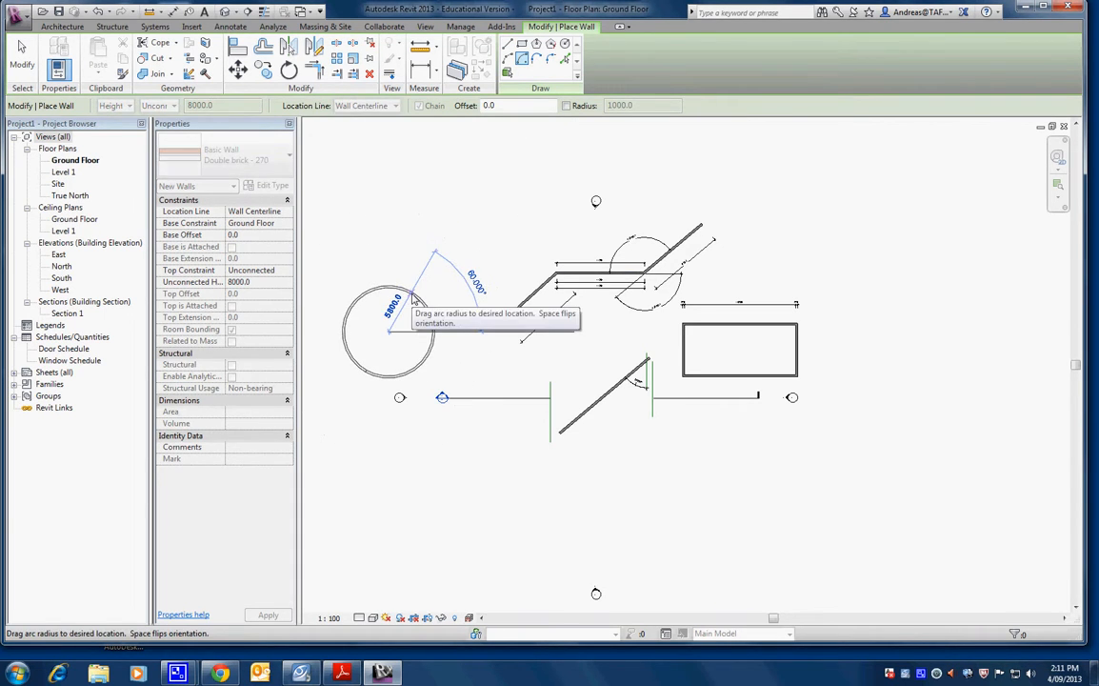
left_click(413, 293)
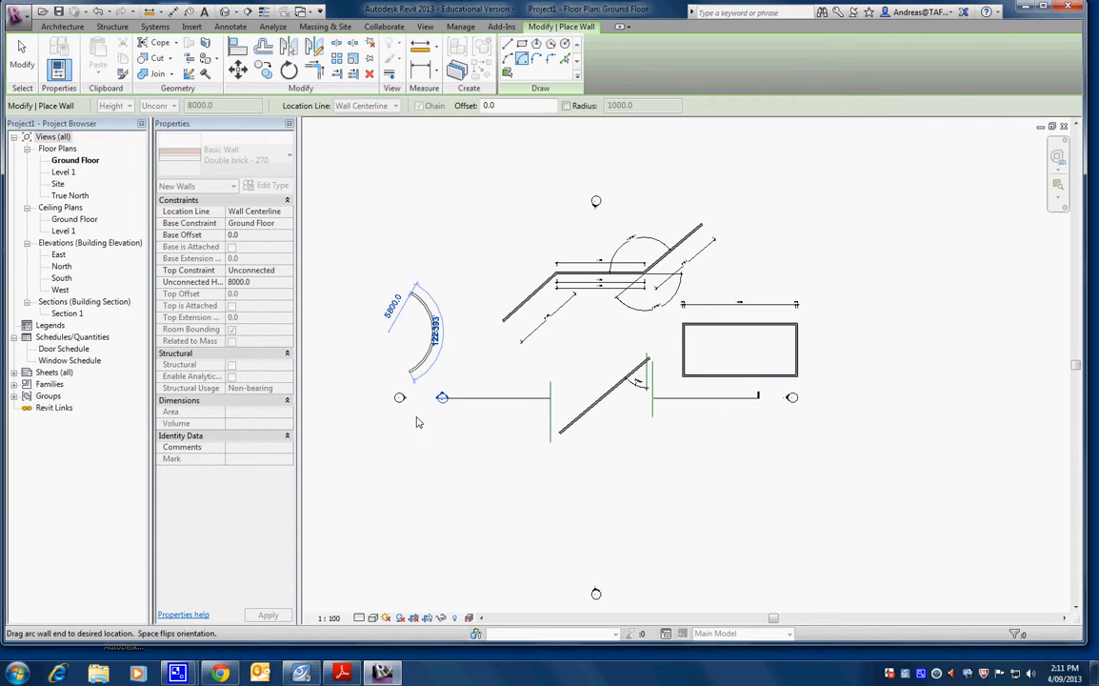
left_click(416, 421)
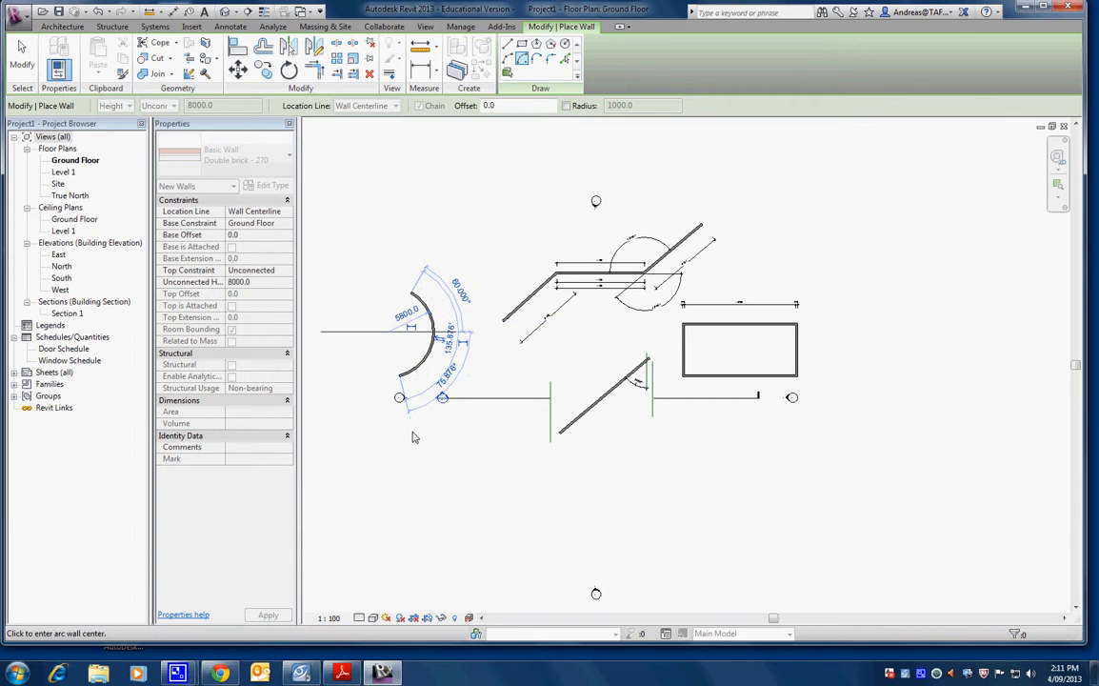
Step: Draw a vertical wall about 10700 mm long down from the arc wall's lower end, continuing into a shorter horizontal wall to the right
scroll(401, 378, "up", 4)
left_click(400, 377)
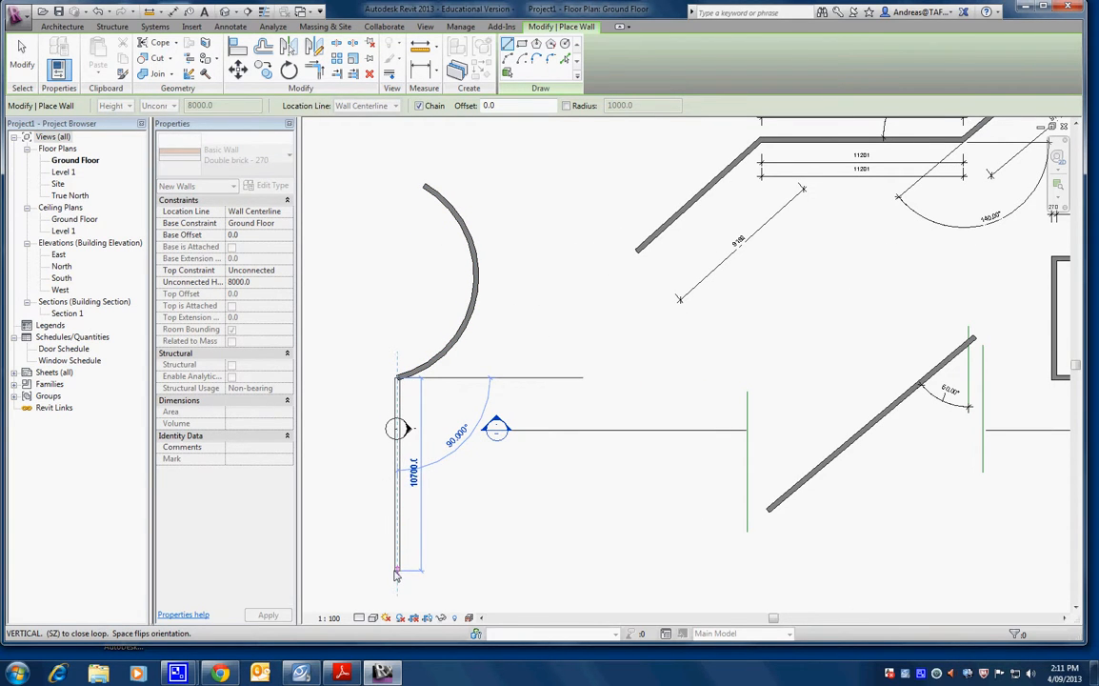
left_click(397, 574)
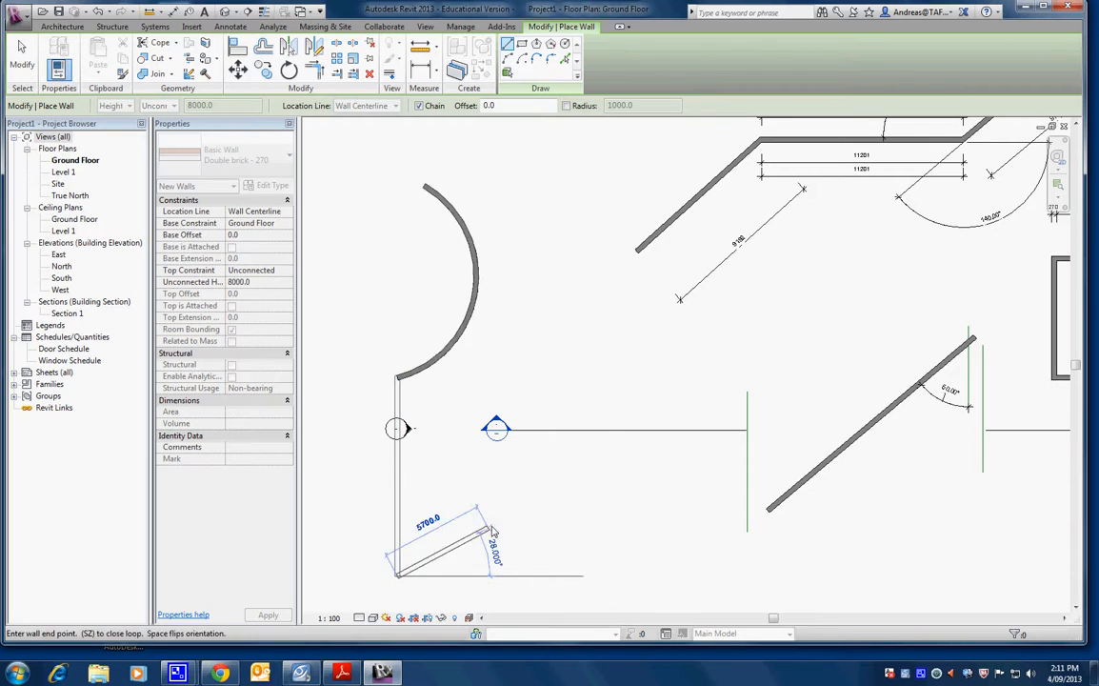
left_click(547, 577)
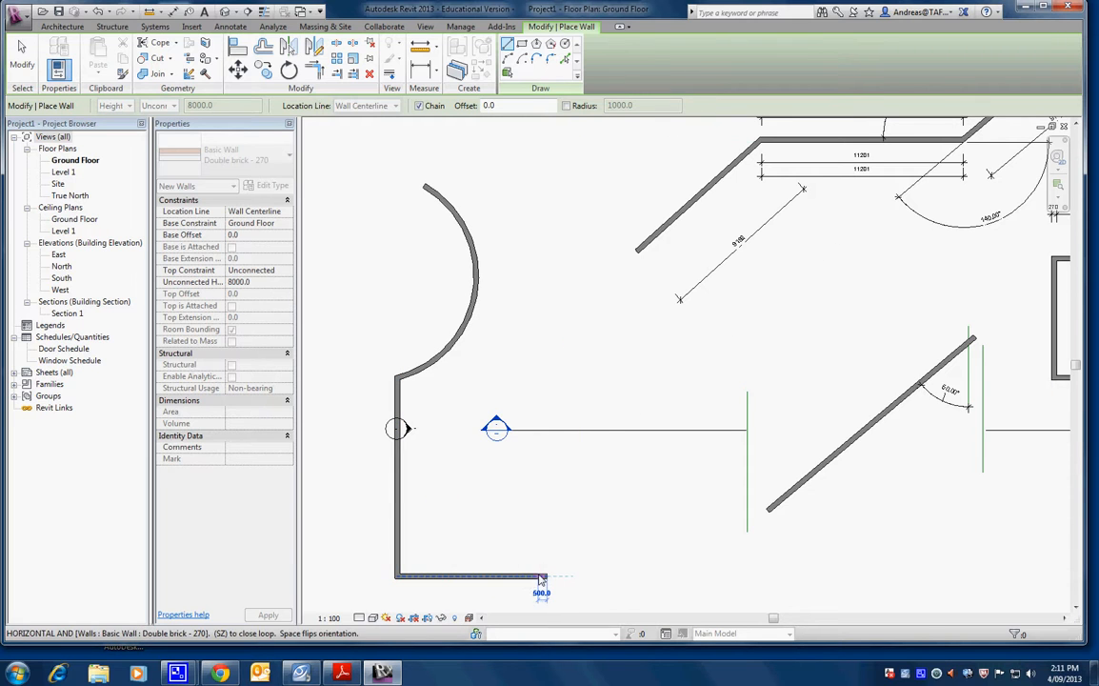
key("Escape")
scroll(253, 240, "down", 3)
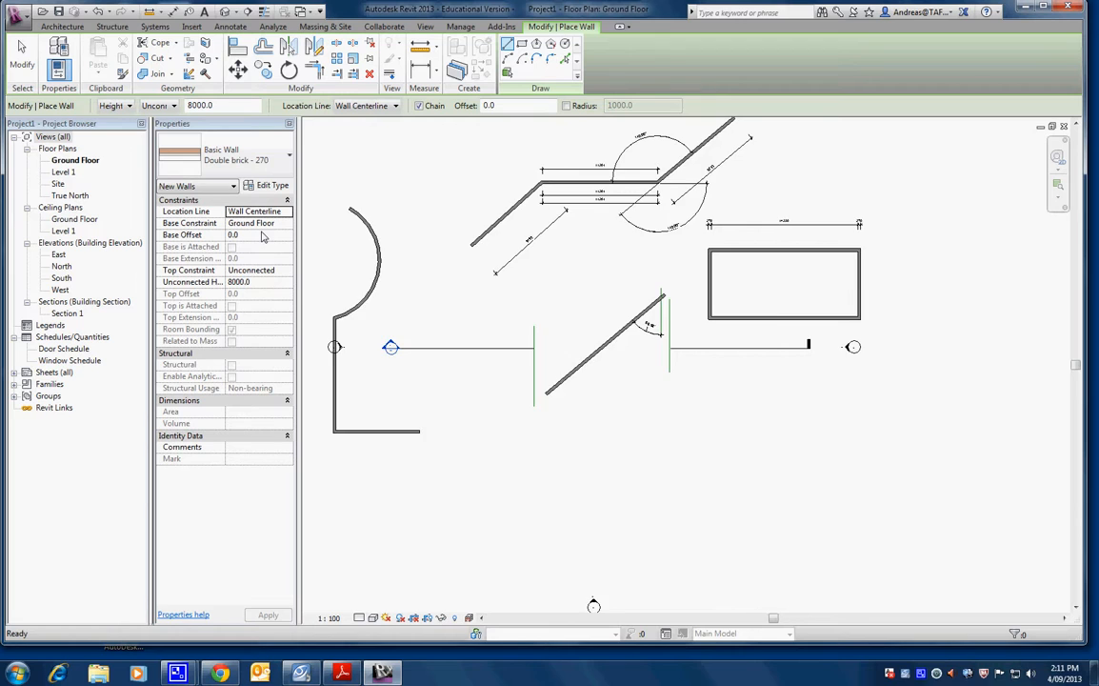
scroll(264, 237, "down", 1)
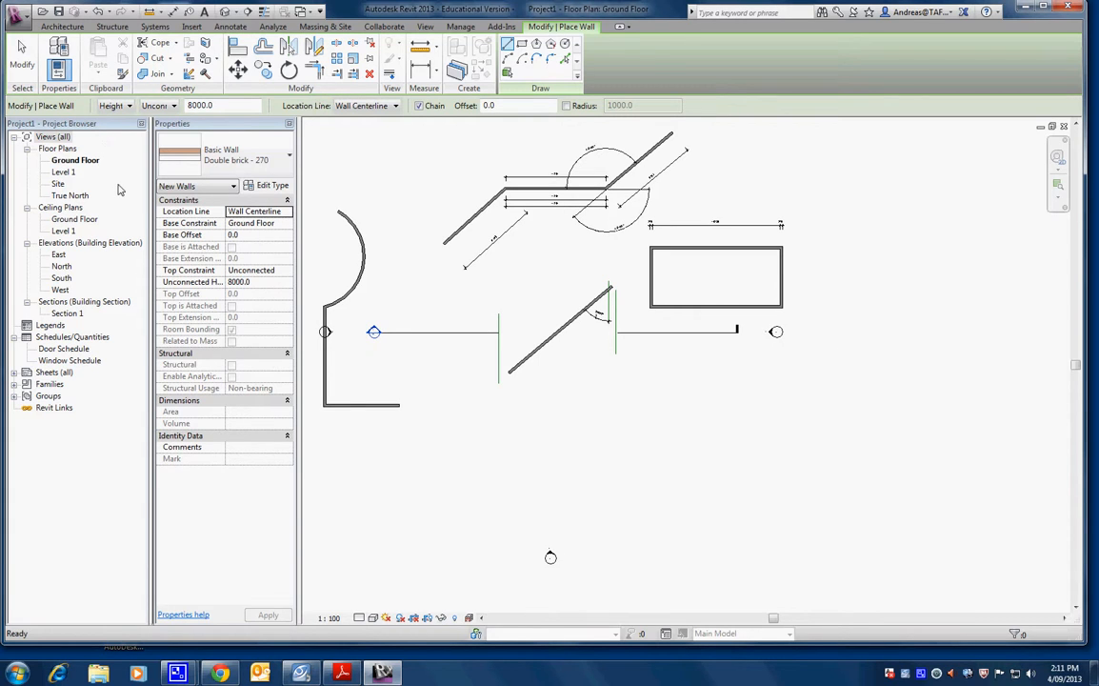